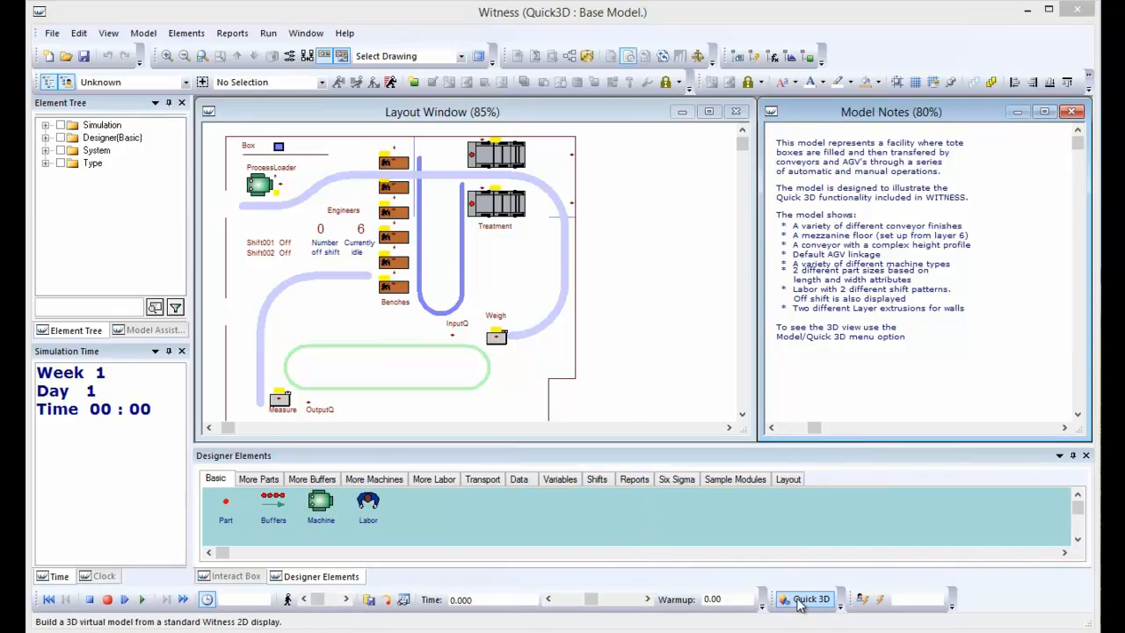
Build the Quick 3D view of the model, view the facility at full size, and close the 3D view.
left_click(811, 600)
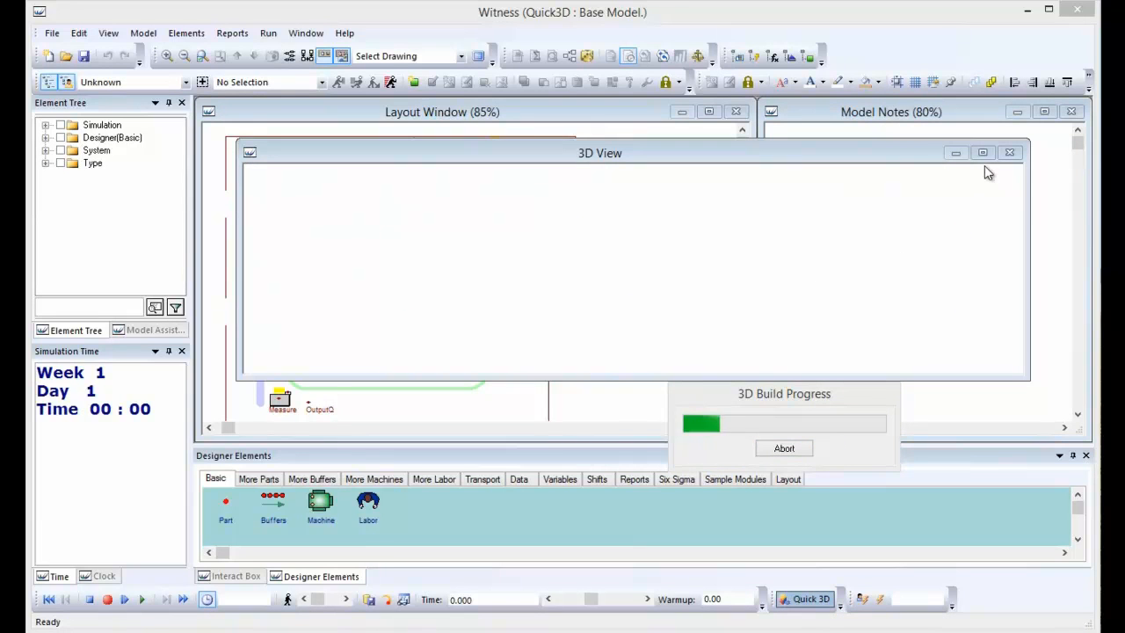
left_click(983, 154)
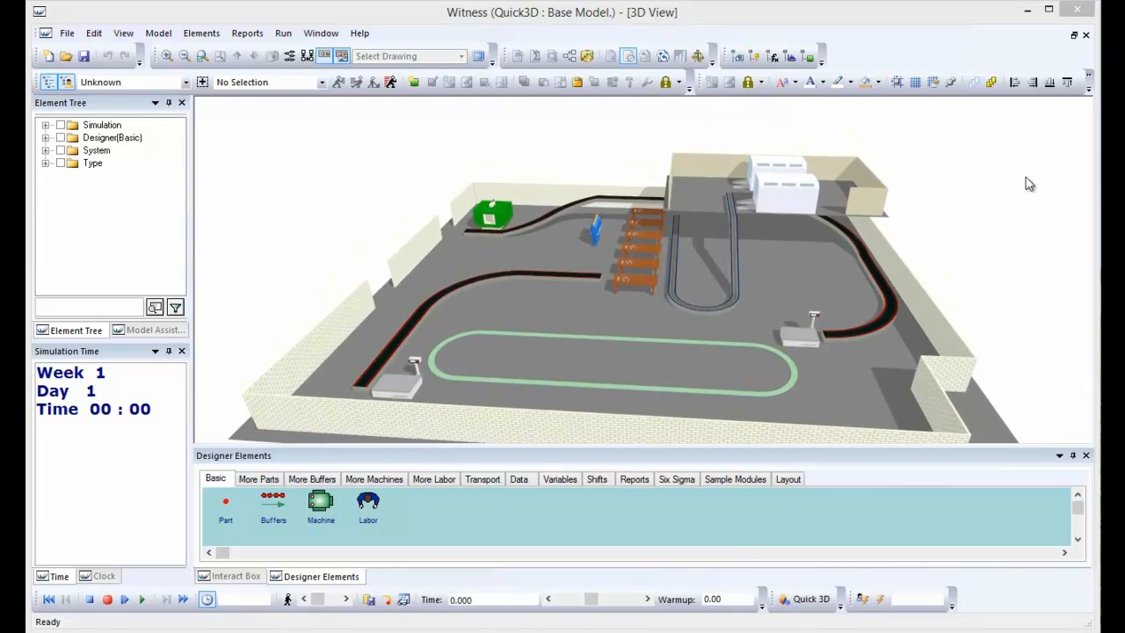
left_click(1077, 40)
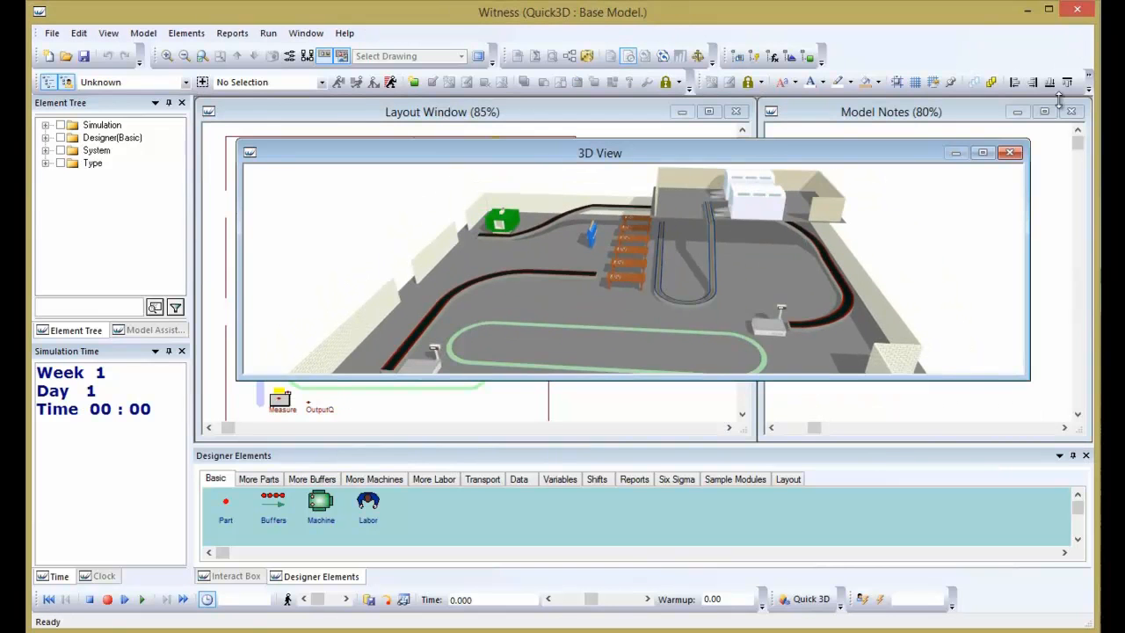
left_click(1012, 153)
Close the Model Notes, Designer Elements and Interact Box windows, and maximize the Layout Window with the view enlarged.
left_click(1072, 111)
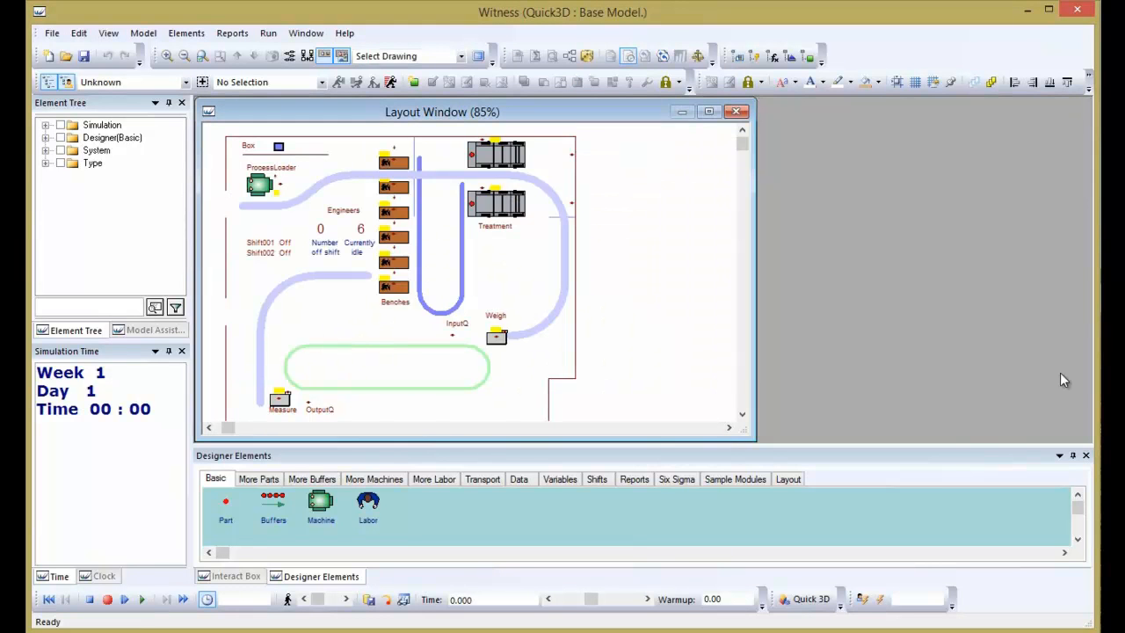
left_click(1085, 456)
left_click(710, 112)
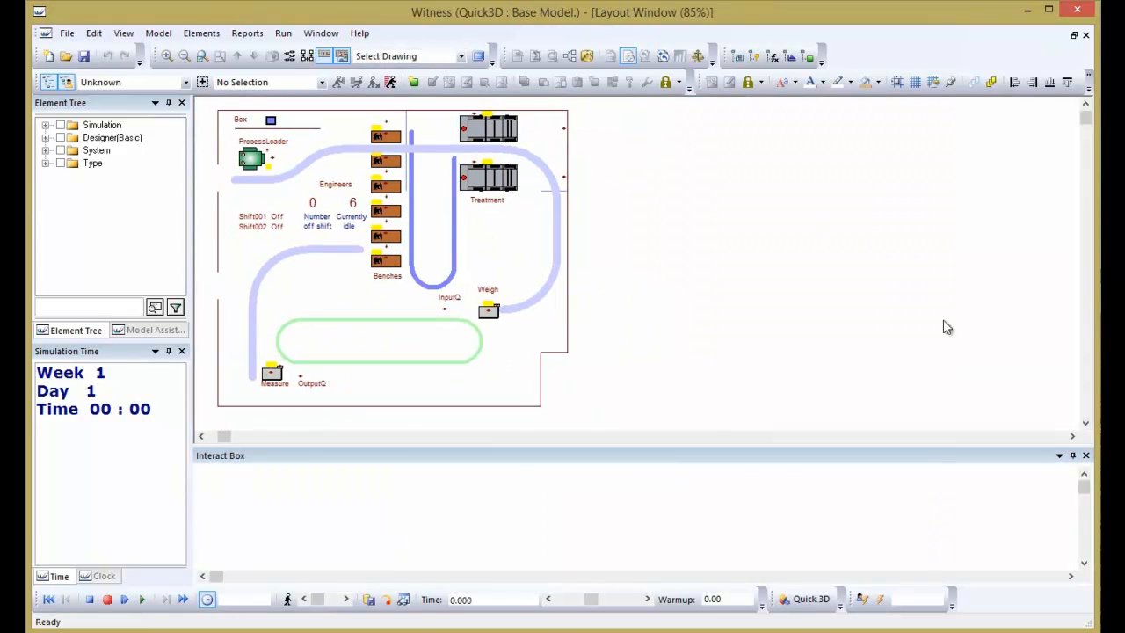
left_click(1086, 456)
scroll(785, 422, "up", 2)
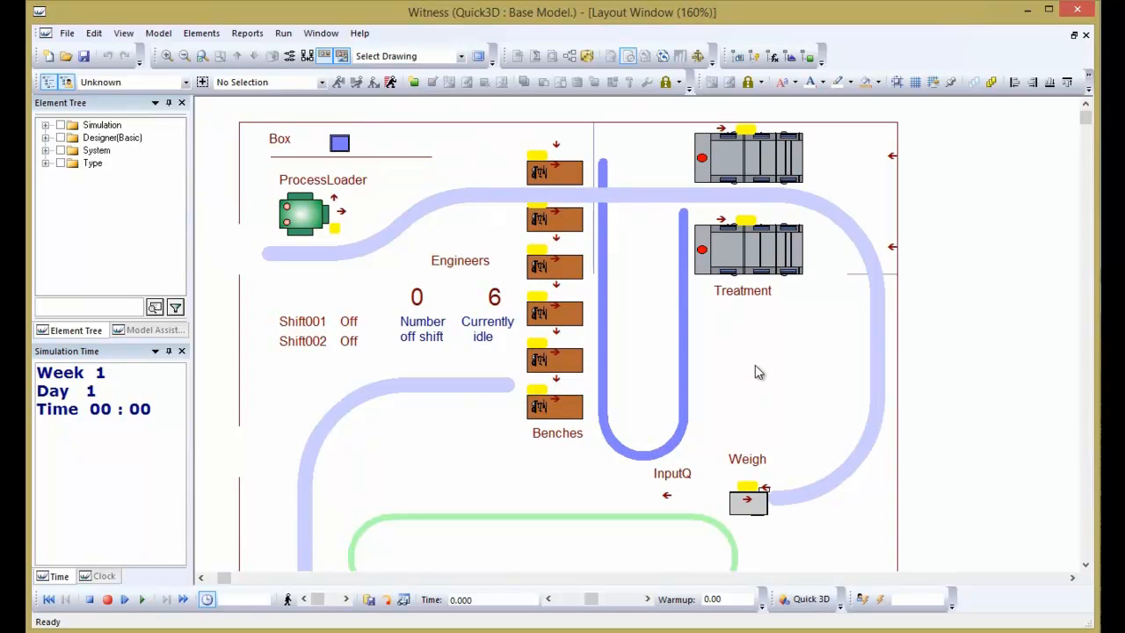
Move the Element Display toolbar onto its own row and check the layers of the ProcessLoader and the lower Treatment machine.
left_click(303, 227)
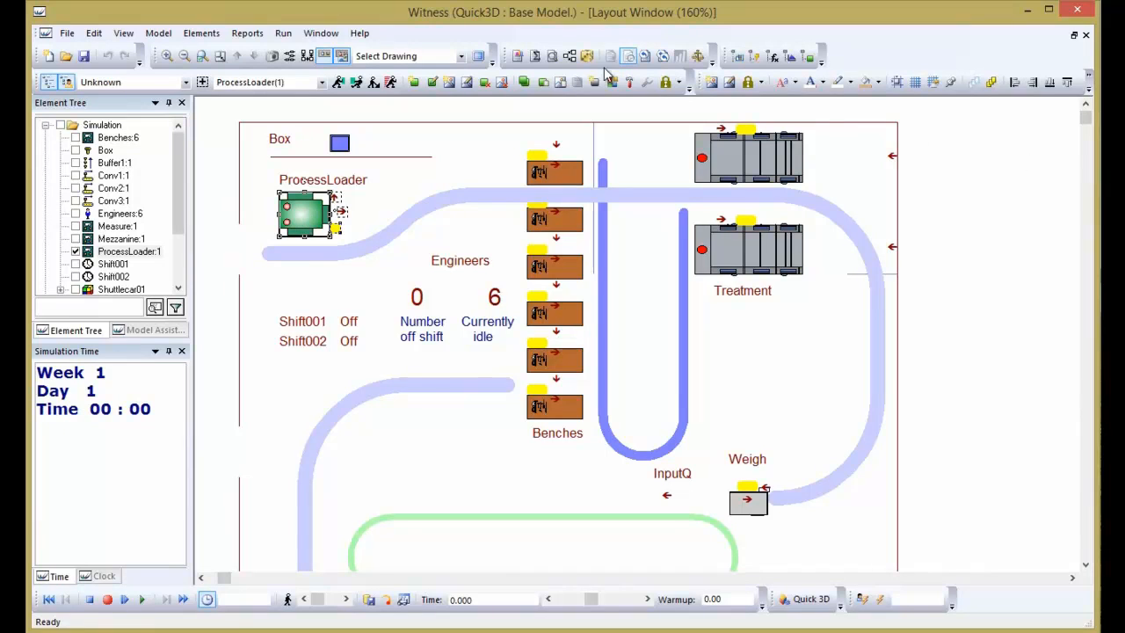
left_click_drag(700, 82, 310, 88)
left_click_drag(701, 82, 467, 108)
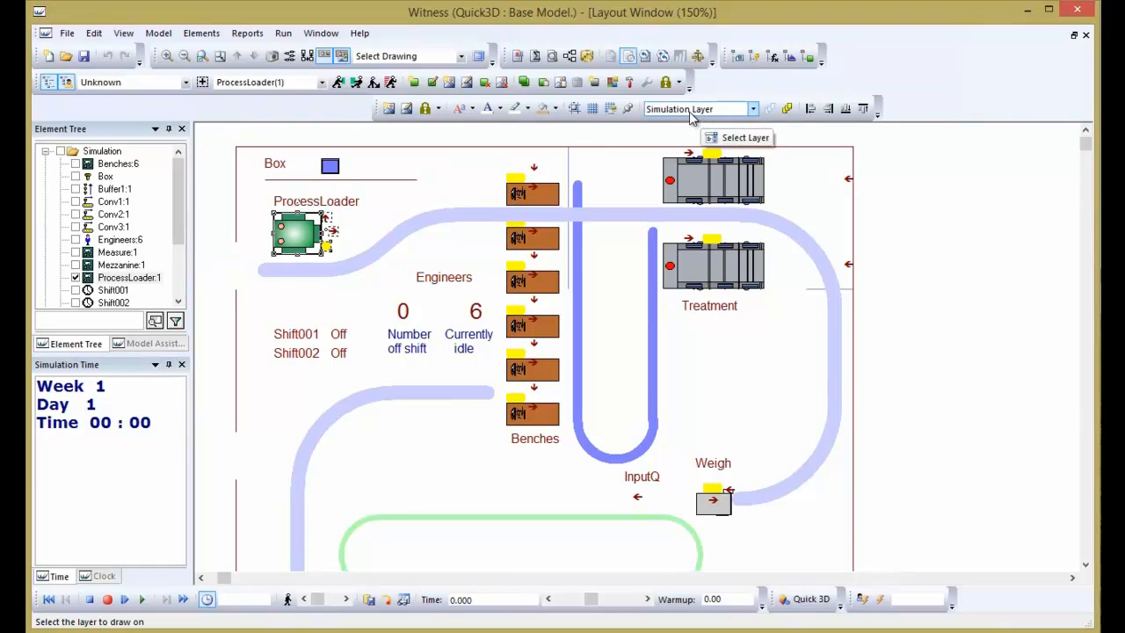
left_click(721, 274)
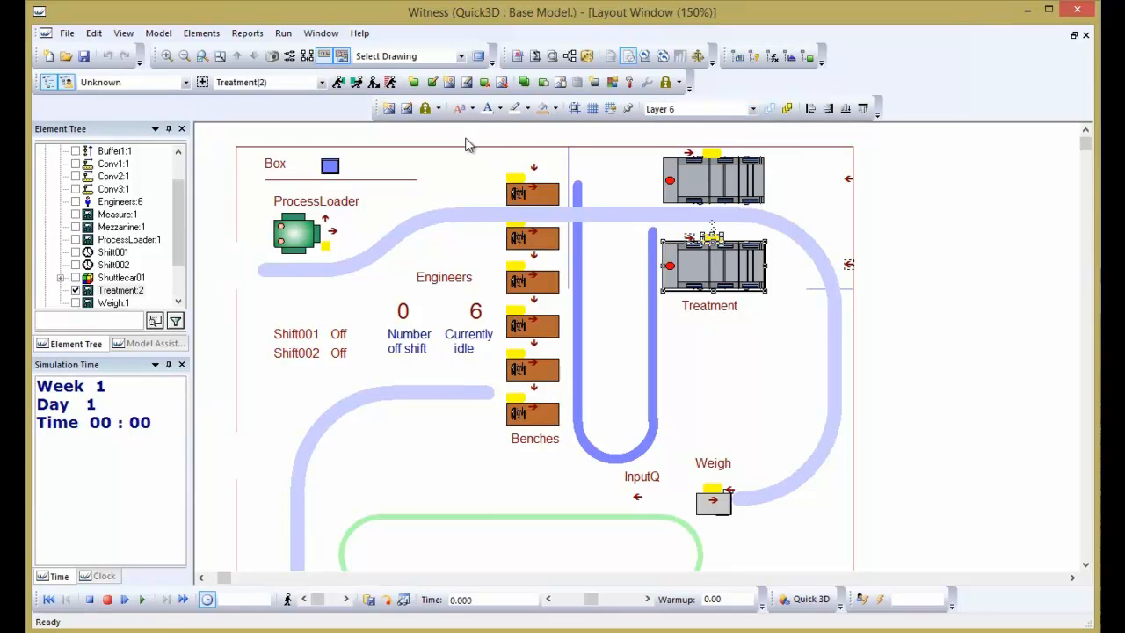
Examine the floor, VR offset and extrusion settings of the Simulation Layer, Floor plus 1 metre and Layer 6 in the layer settings.
left_click(130, 37)
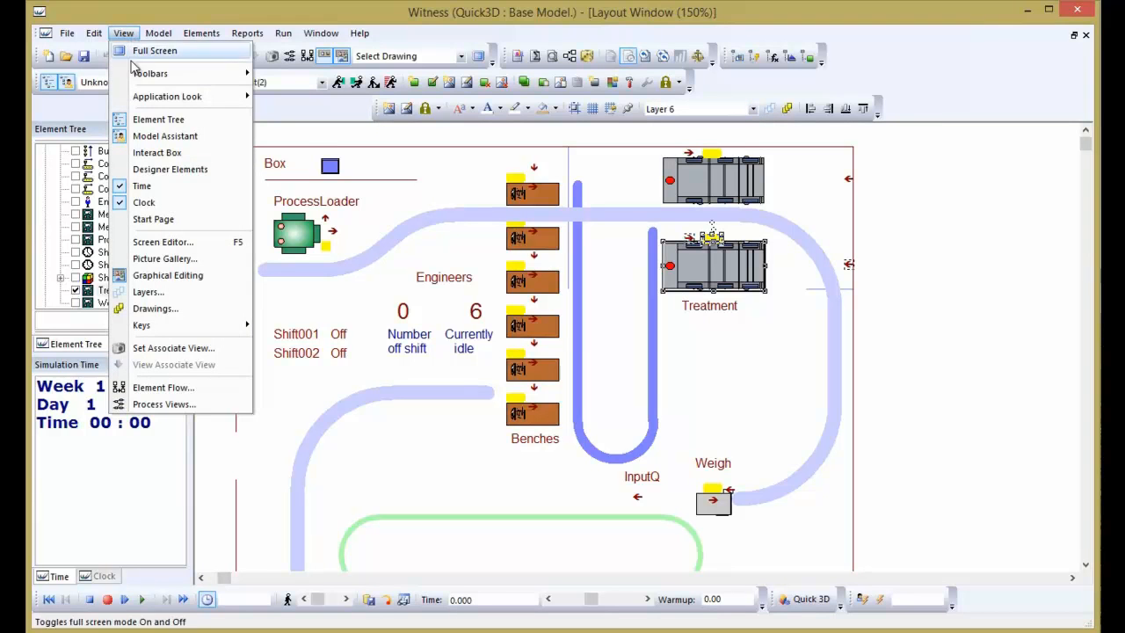
left_click(183, 300)
left_click_drag(551, 159, 357, 58)
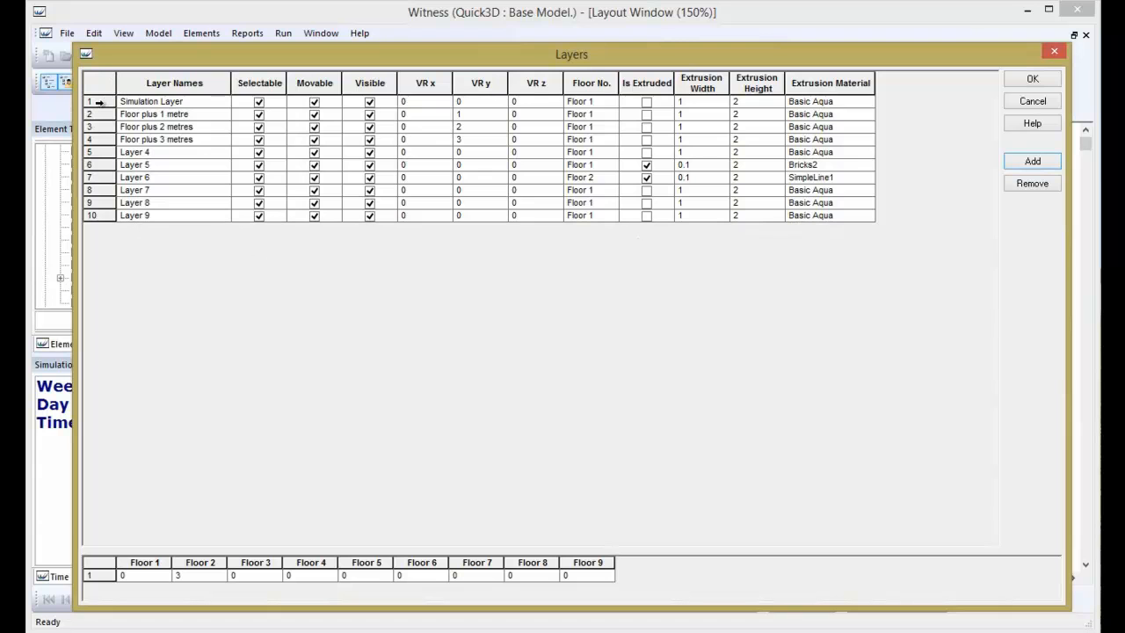
left_click(102, 101)
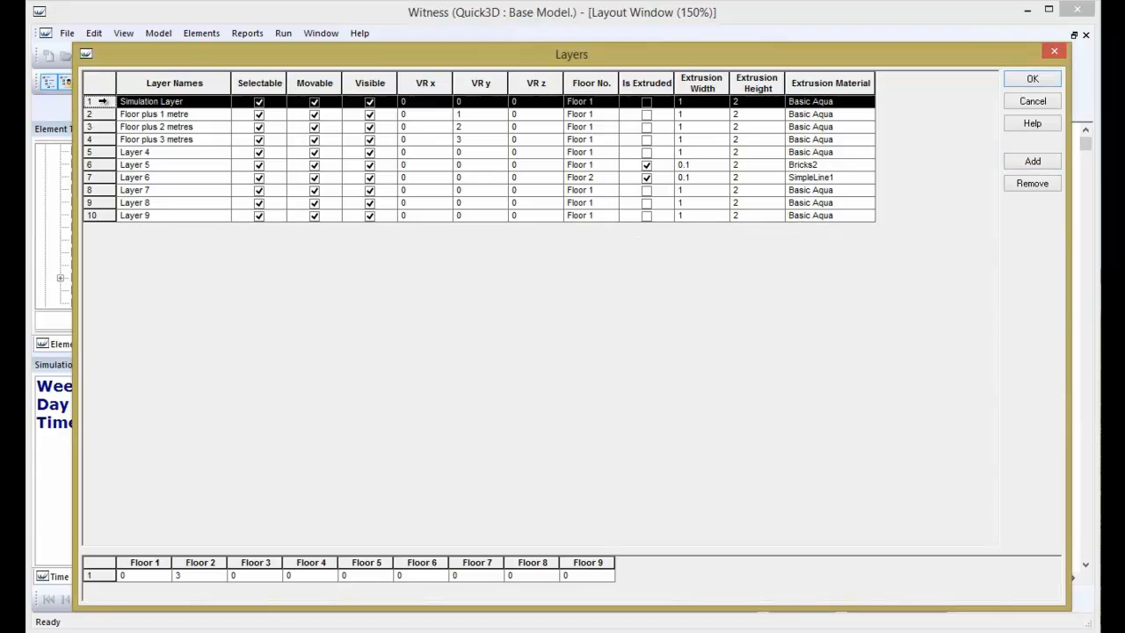
left_click(98, 115)
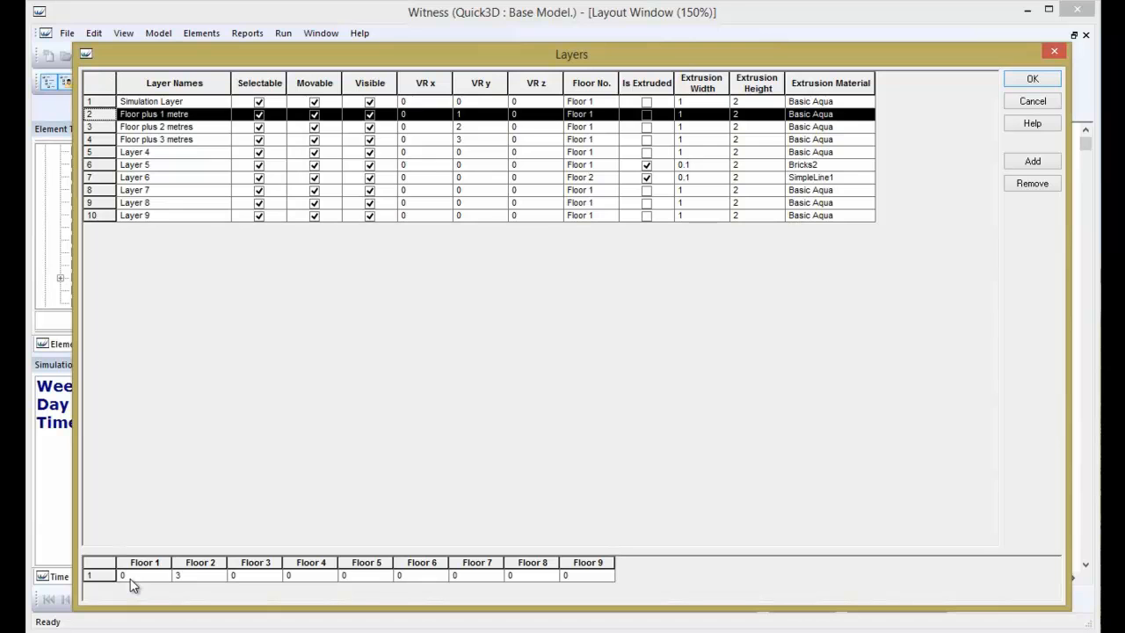
left_click(164, 178)
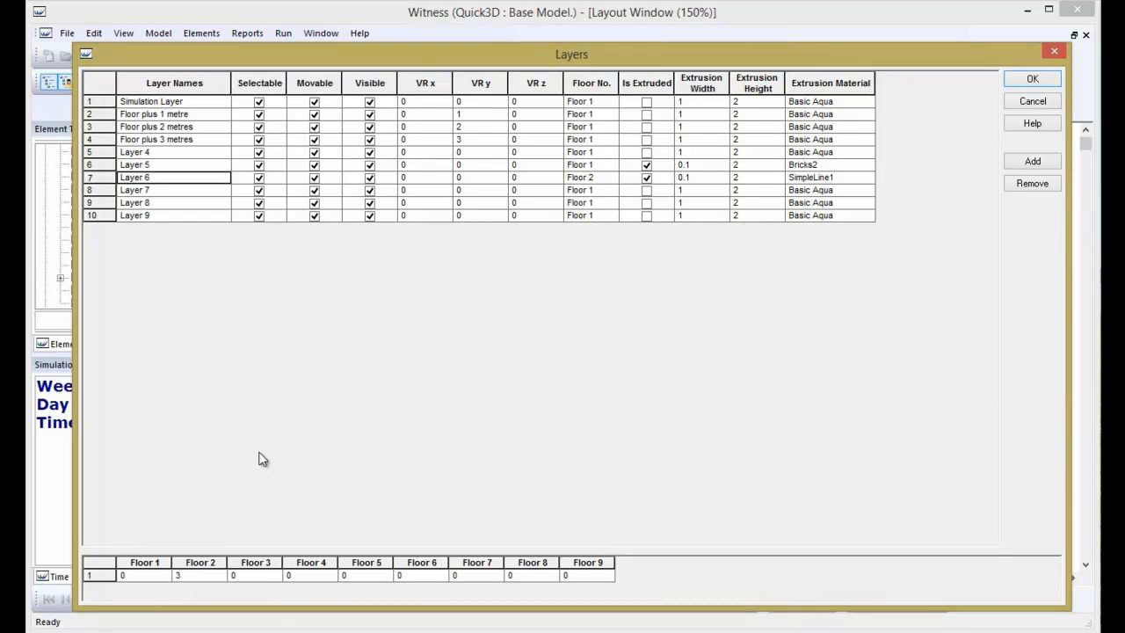
left_click(1042, 80)
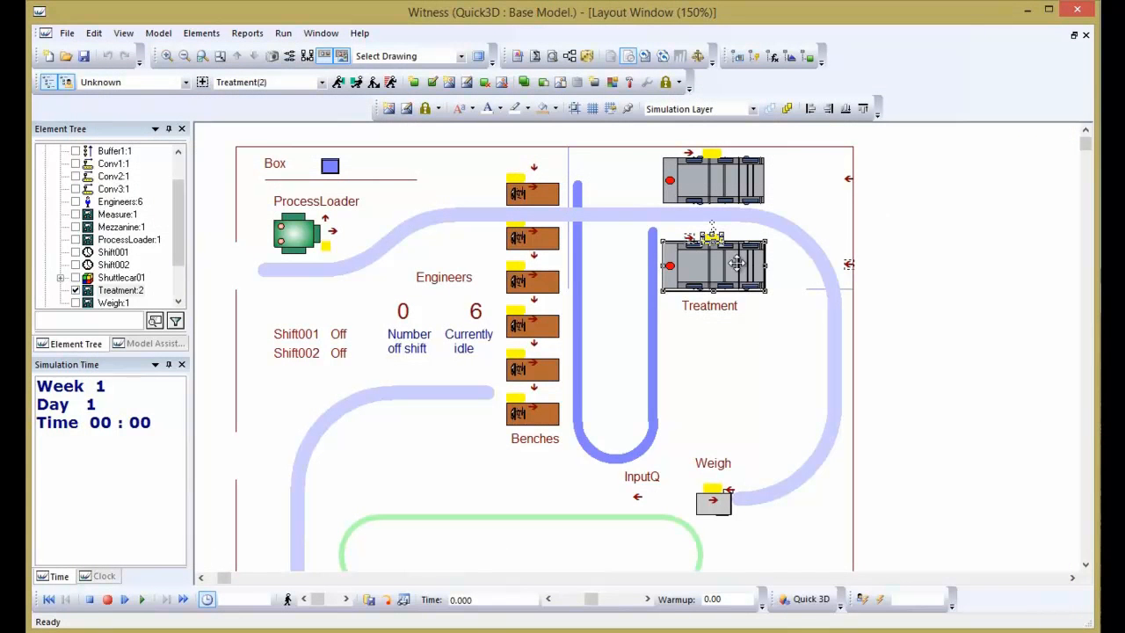
Select the U-shaped conveyor Conv3 and display the Paths toolbar floating over the layout.
left_click(737, 180)
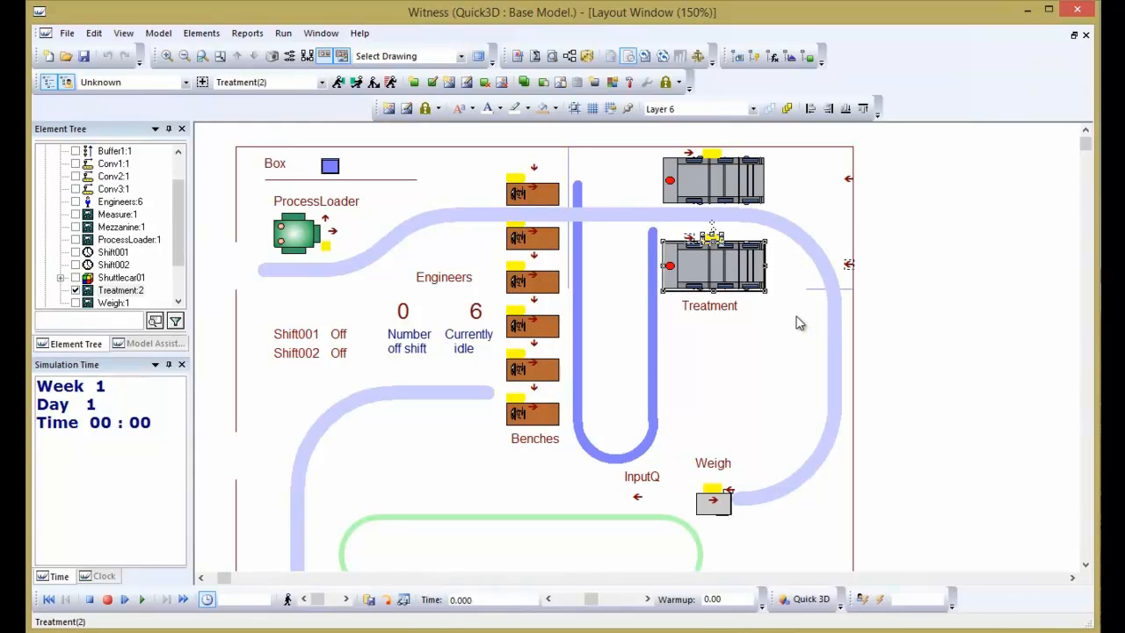
left_click(579, 408)
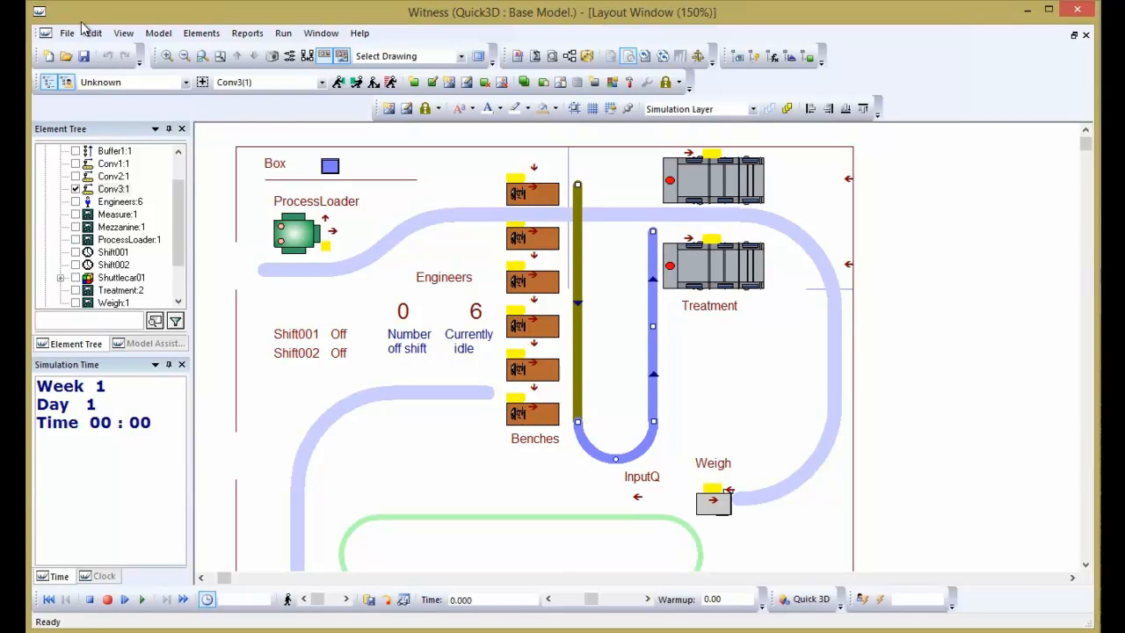
left_click(123, 34)
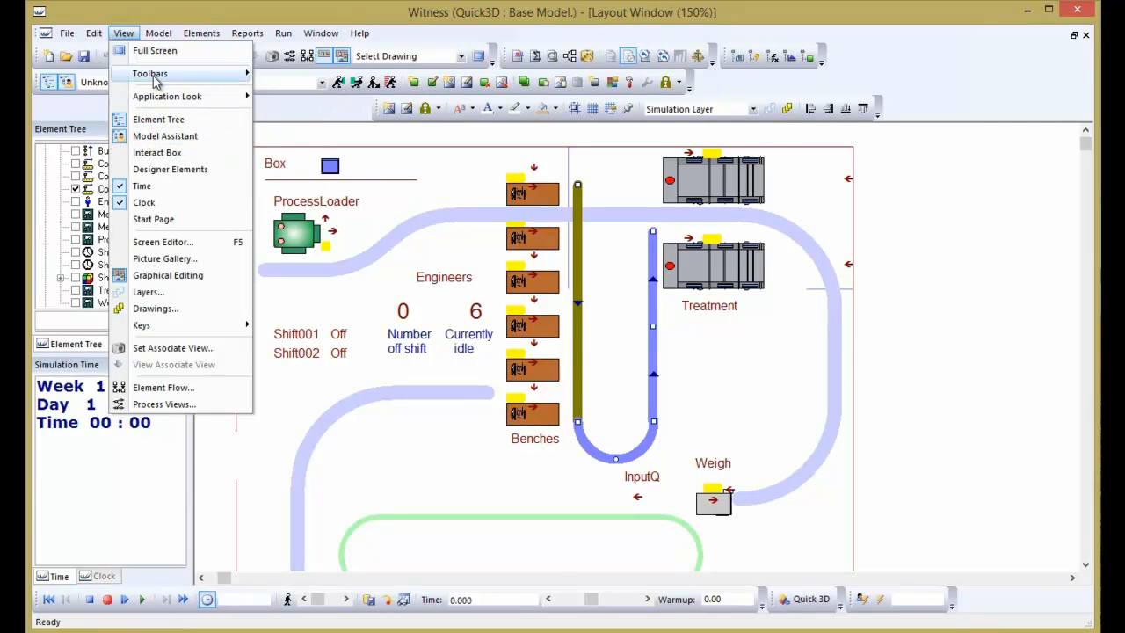
mouse_move(219, 73)
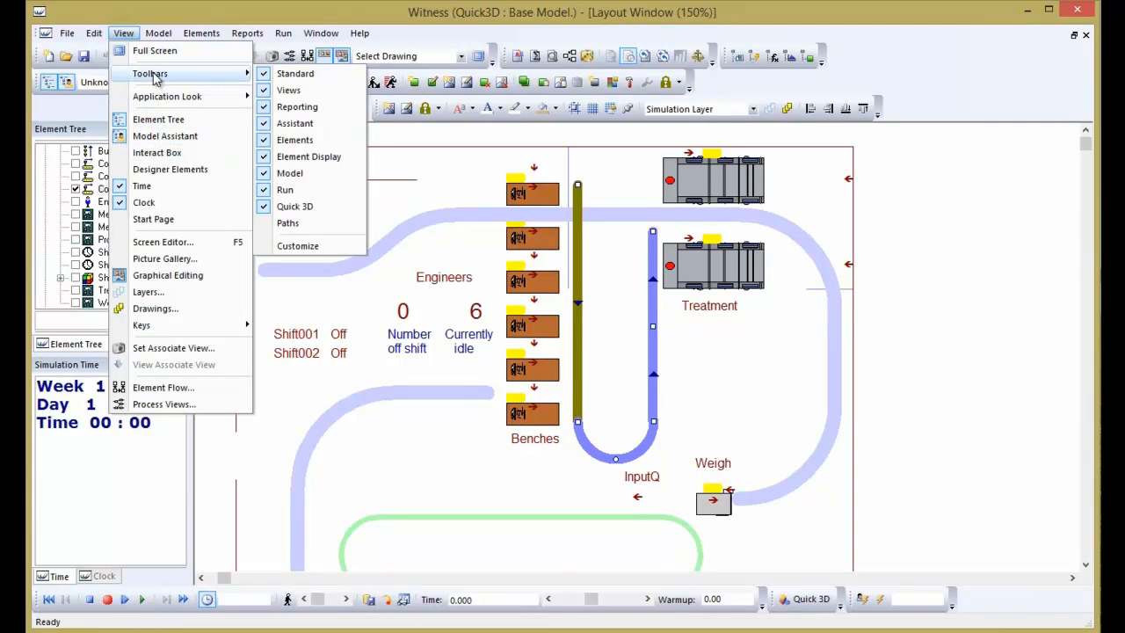
left_click(304, 225)
left_click_drag(894, 173, 495, 153)
Examine the length and change of height of each Conv3 path segment, and hide the Paths toolbar.
left_click(777, 175)
left_click_drag(859, 245, 381, 205)
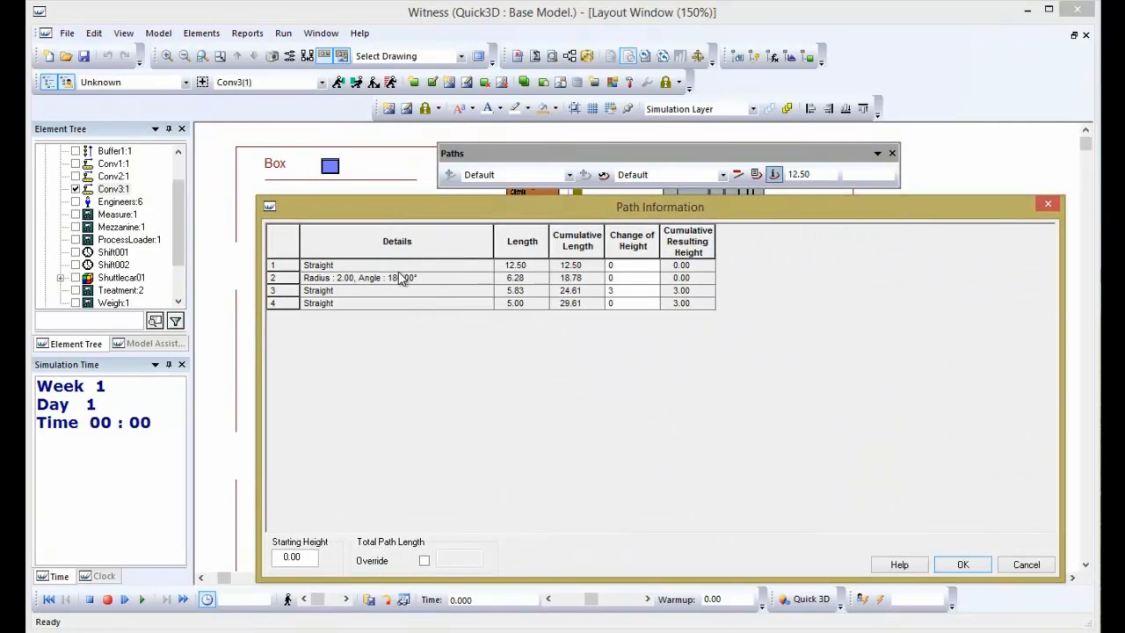
left_click_drag(480, 204, 439, 265)
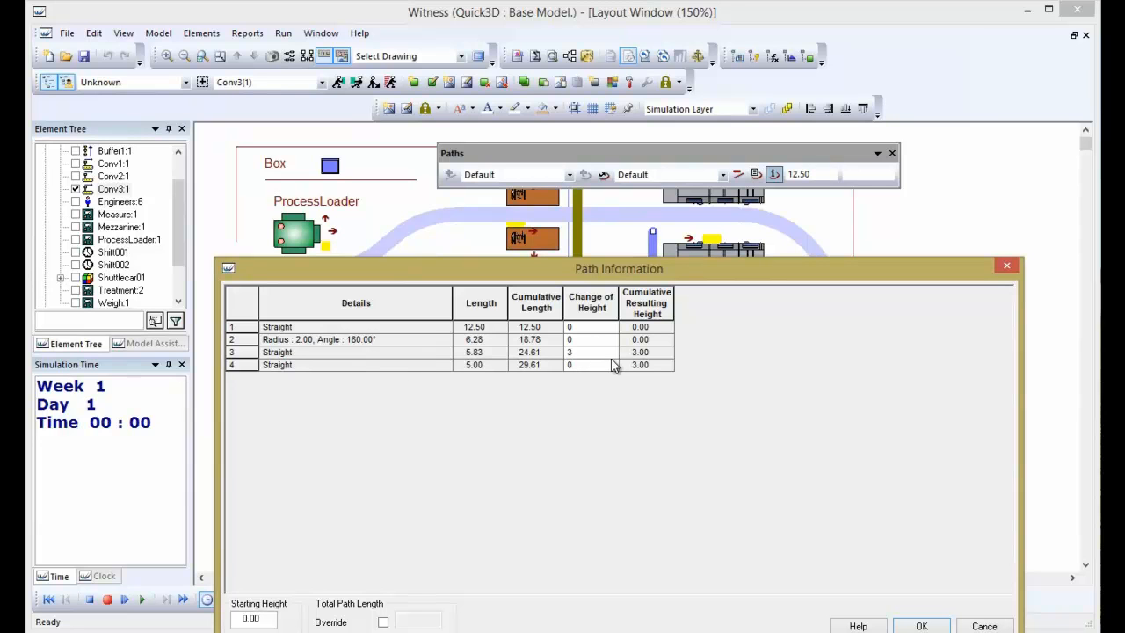
left_click(921, 626)
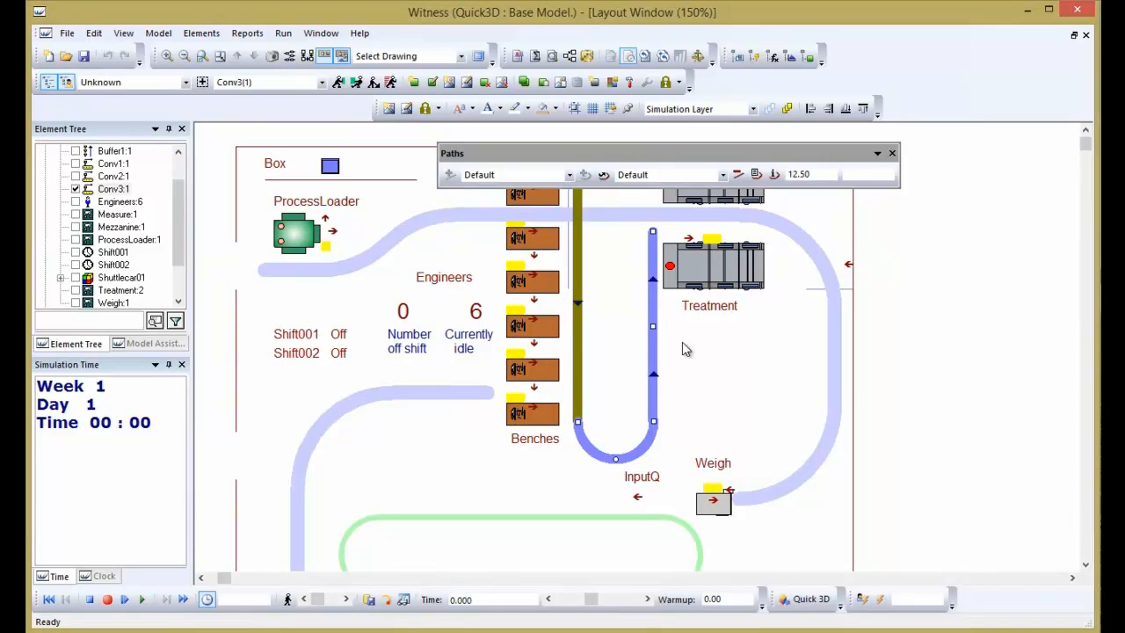
left_click(625, 271)
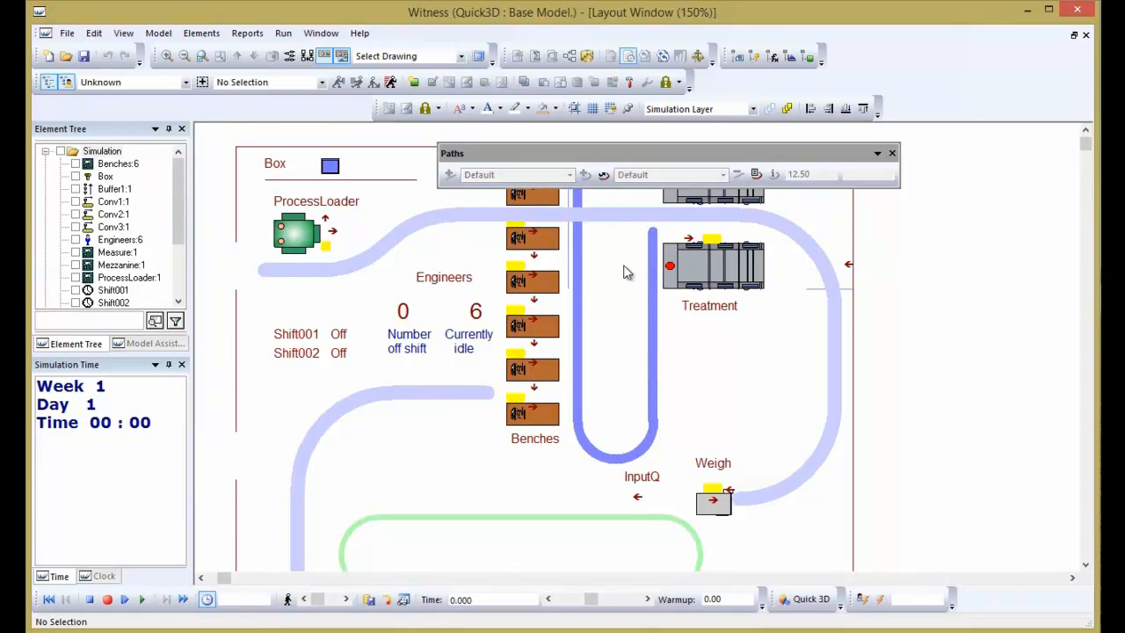
left_click(892, 153)
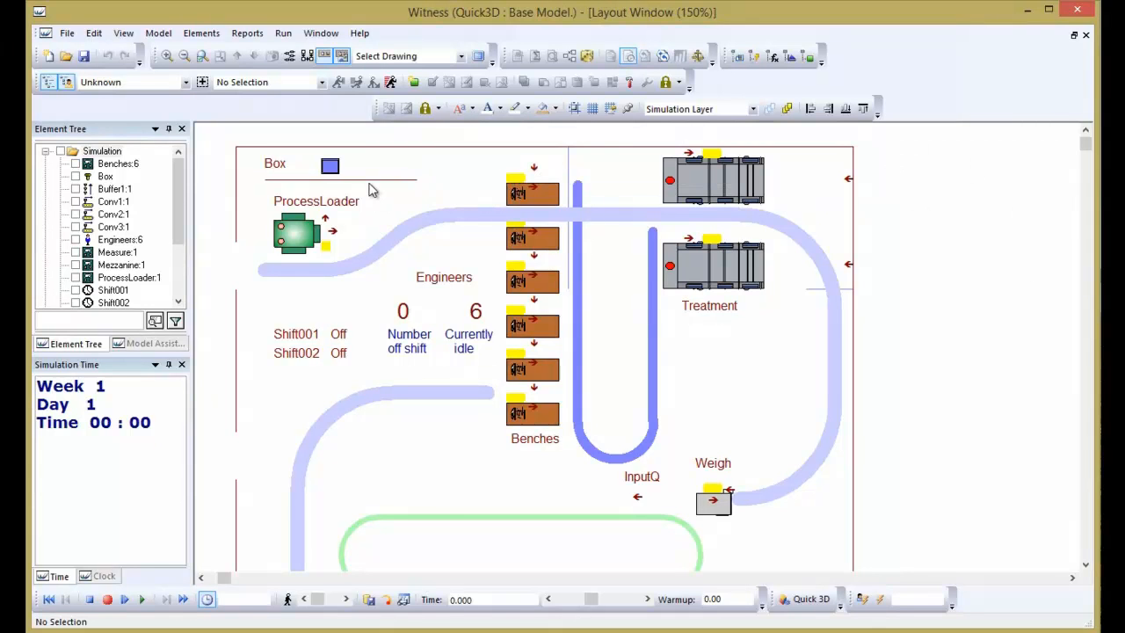
Rebuild the Quick 3D view and examine how the U-shaped conveyor rises to the mezzanine floor.
left_click(807, 599)
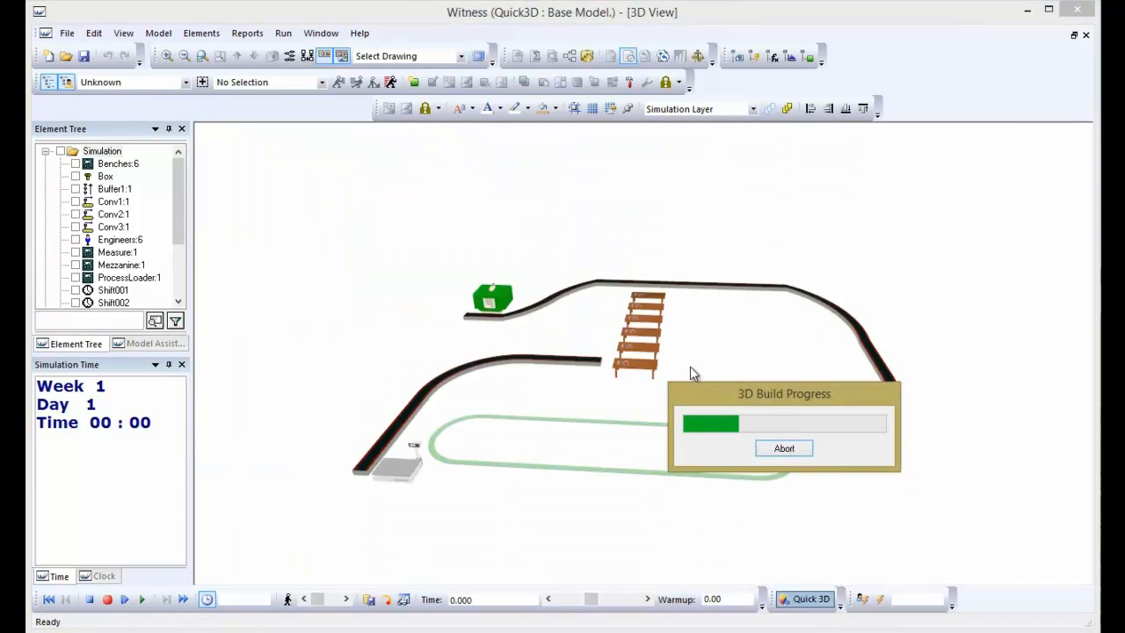
left_click_drag(752, 392, 459, 387)
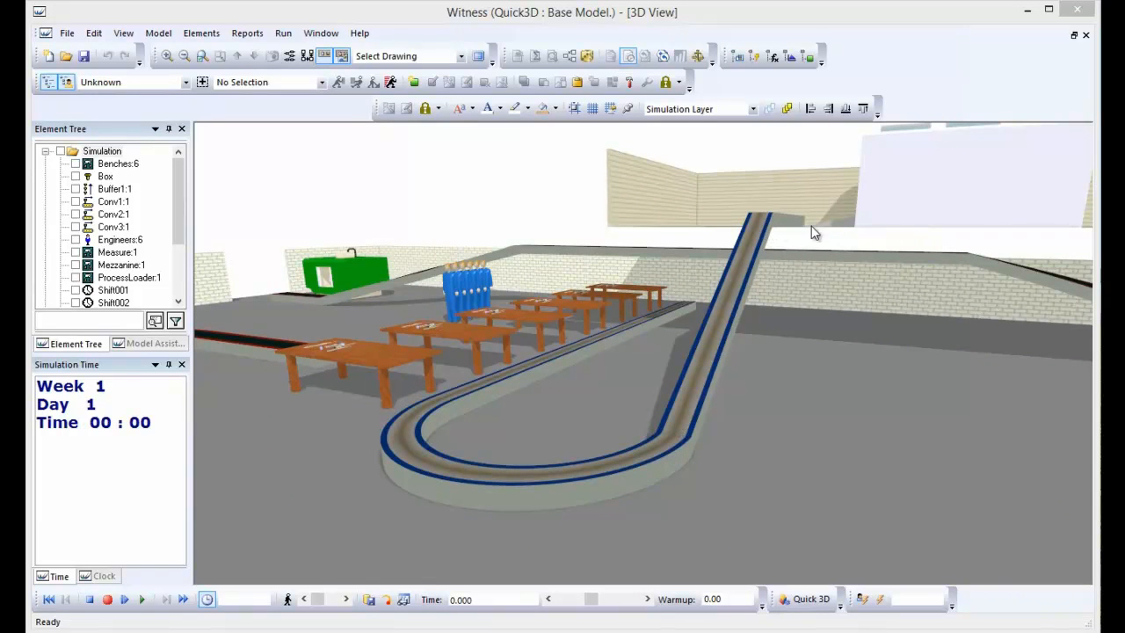
left_click_drag(795, 225, 854, 35)
left_click_drag(814, 301, 534, 324)
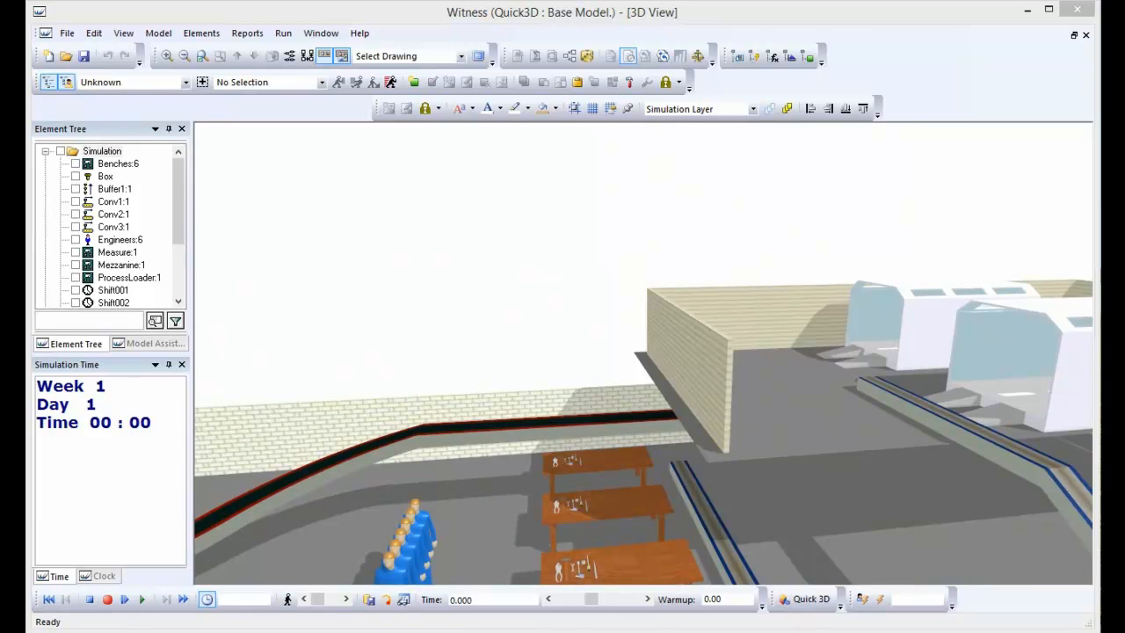
Close the 3D view and maximize the Layout Window, with the layout scaled to 130%.
left_click(1073, 35)
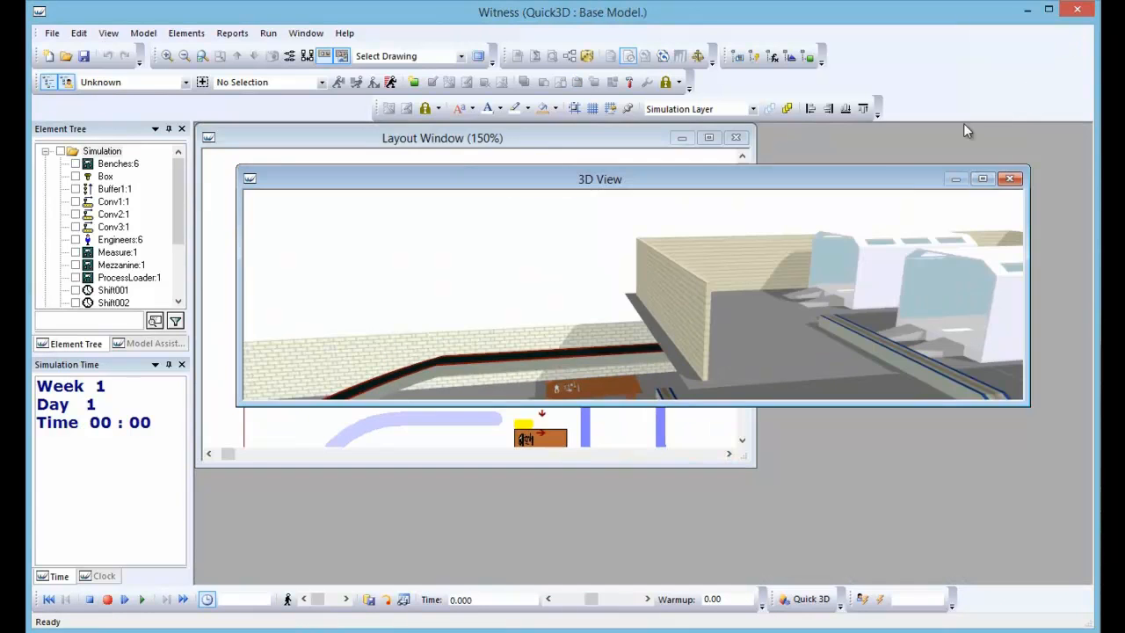
left_click(1009, 181)
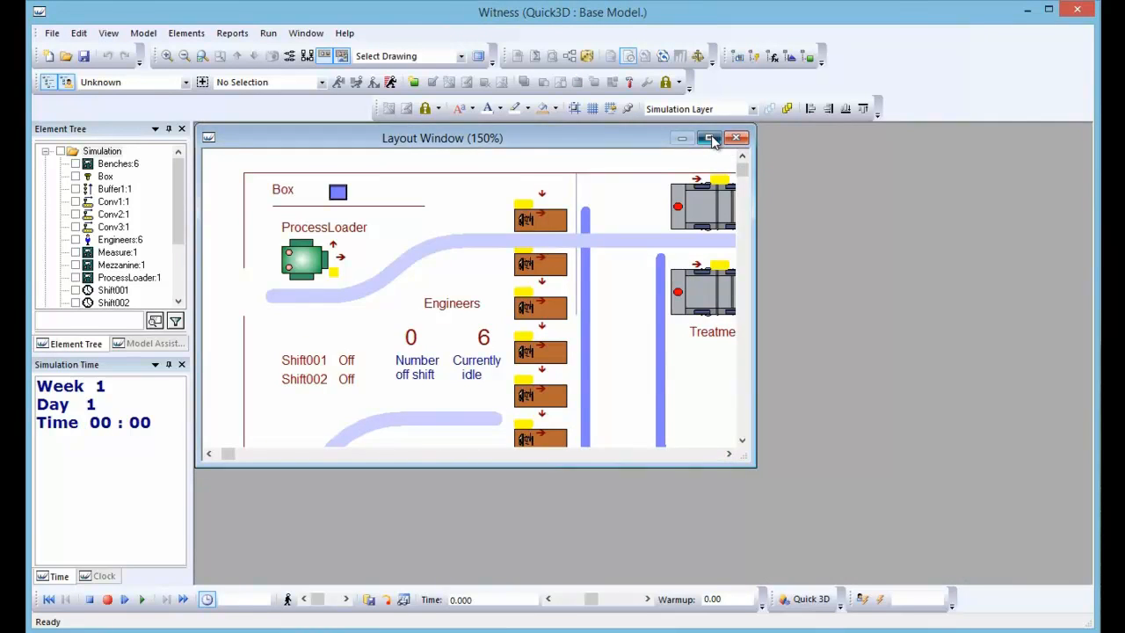
left_click(710, 138)
scroll(717, 379, "down", 2)
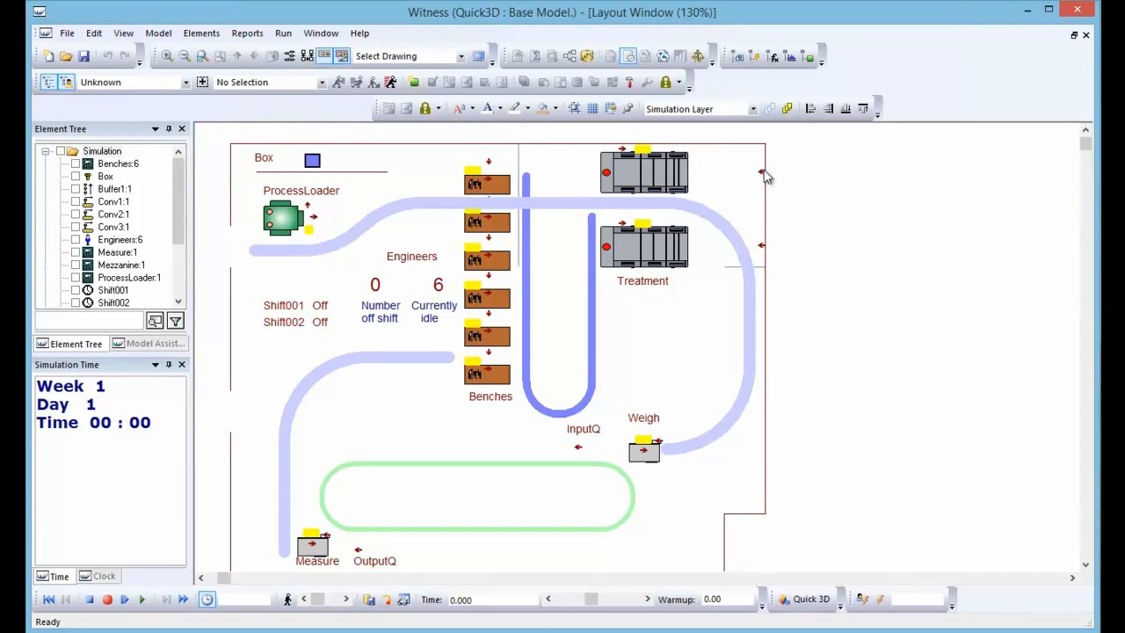
Check which layers the outer wall lines and the short mezzanine wall line below the Treatment machines are drawn on.
left_click(768, 373)
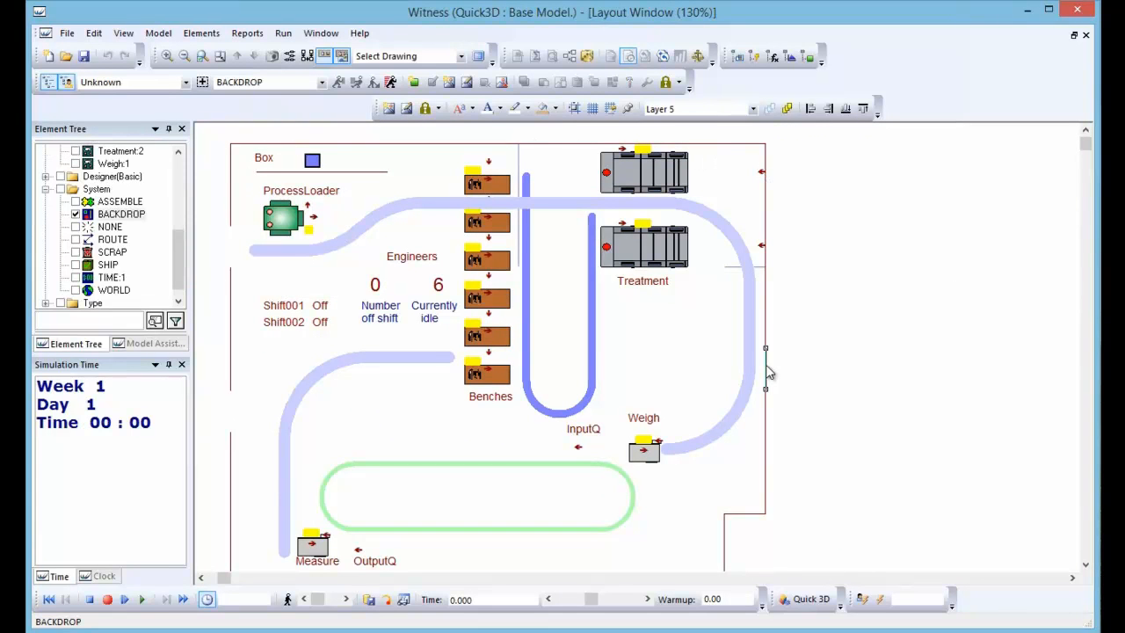
left_click(766, 333)
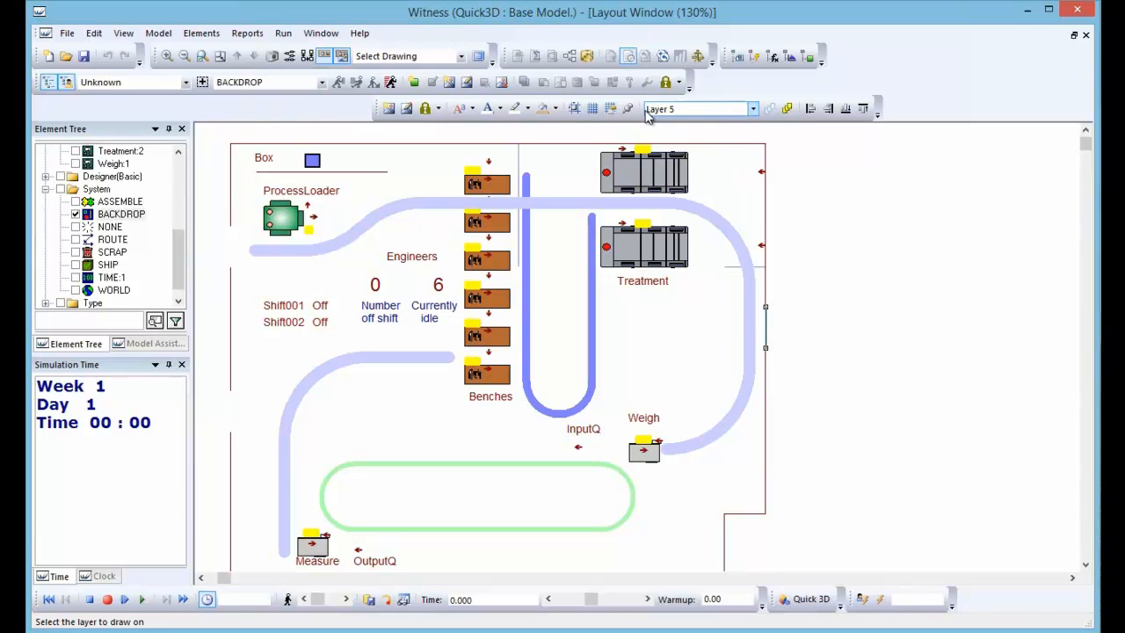
left_click(766, 220)
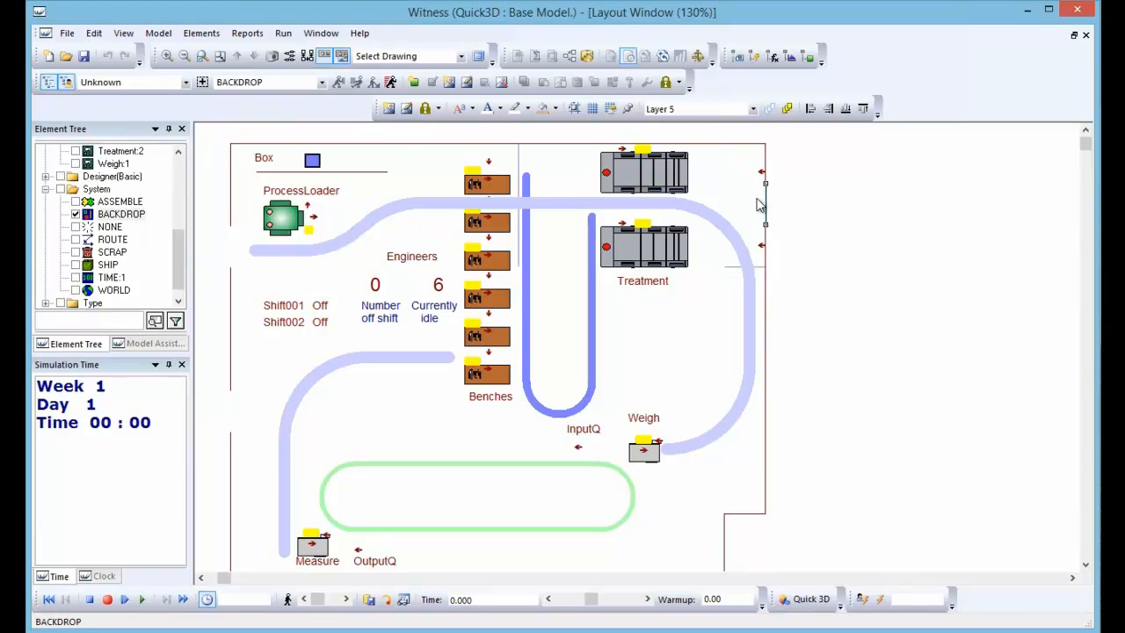
left_click(728, 265)
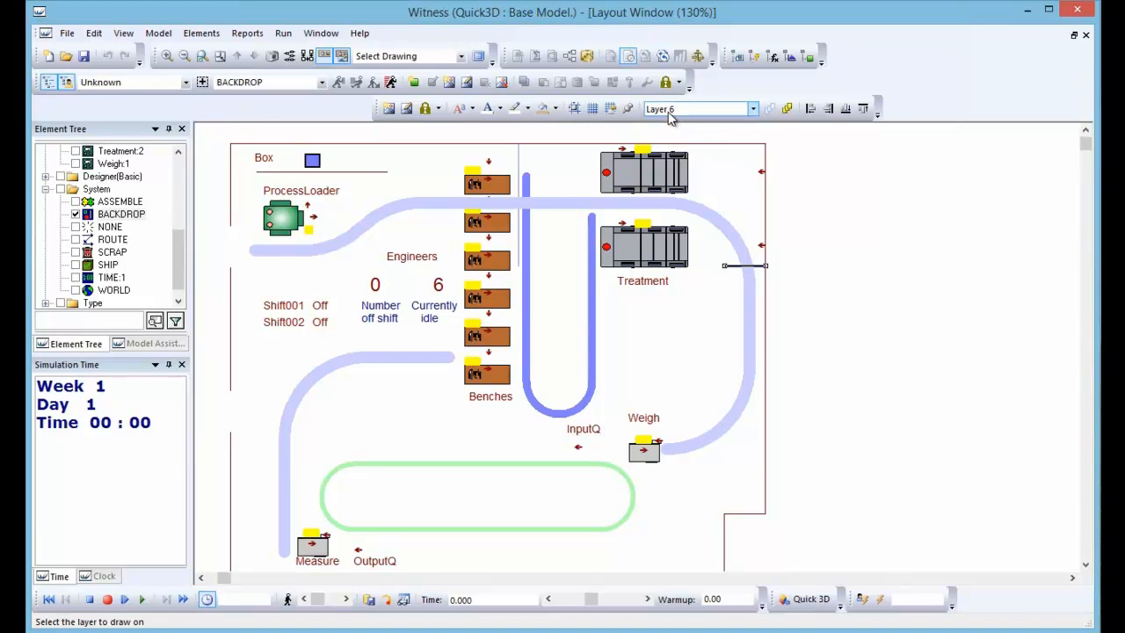
Examine the floor number, extrusion width, height and material set for Layer 5 and Layer 6 in the layer settings.
left_click(123, 32)
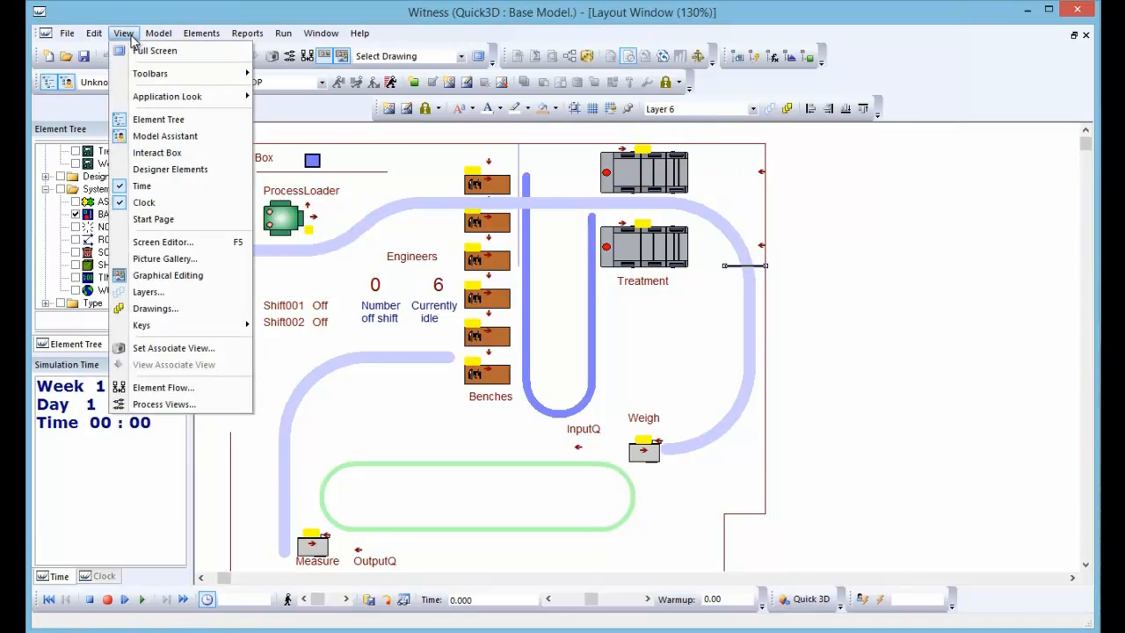
left_click(146, 291)
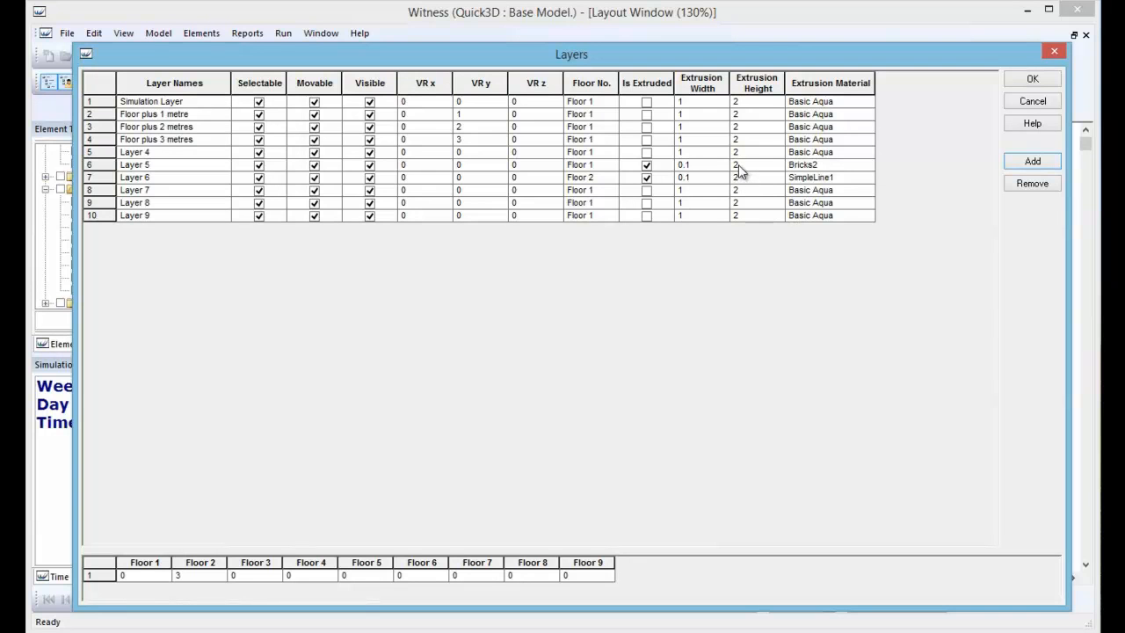
left_click(852, 167)
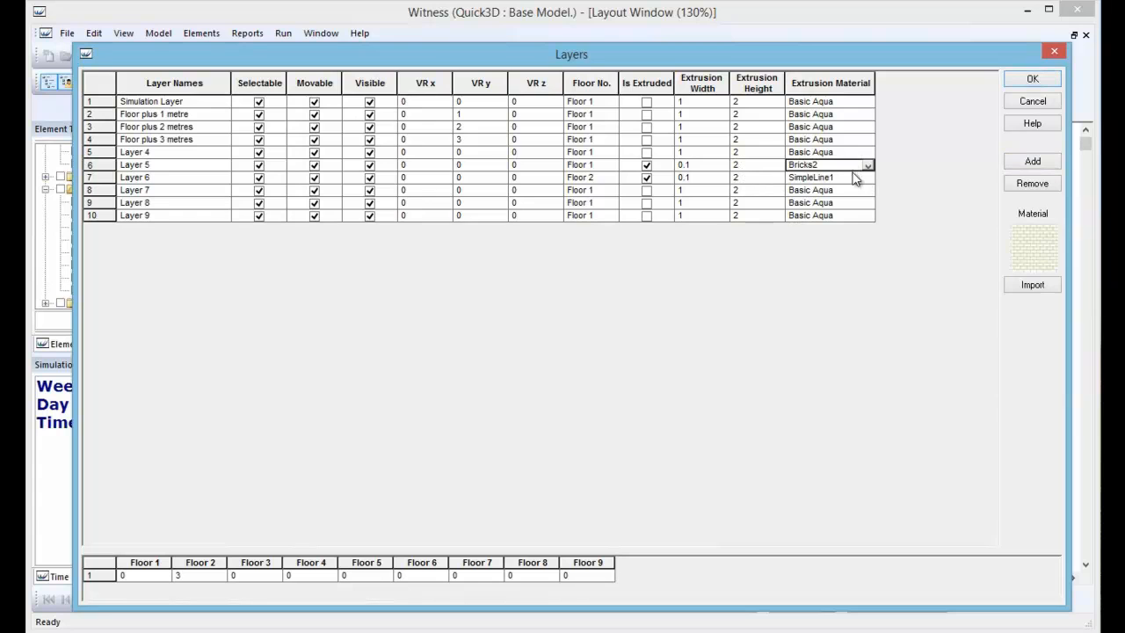
left_click(850, 177)
left_click(849, 168)
Try Basic Purple as the extrusion material of Layer 5, and set it back to Bricks2.
left_click(868, 167)
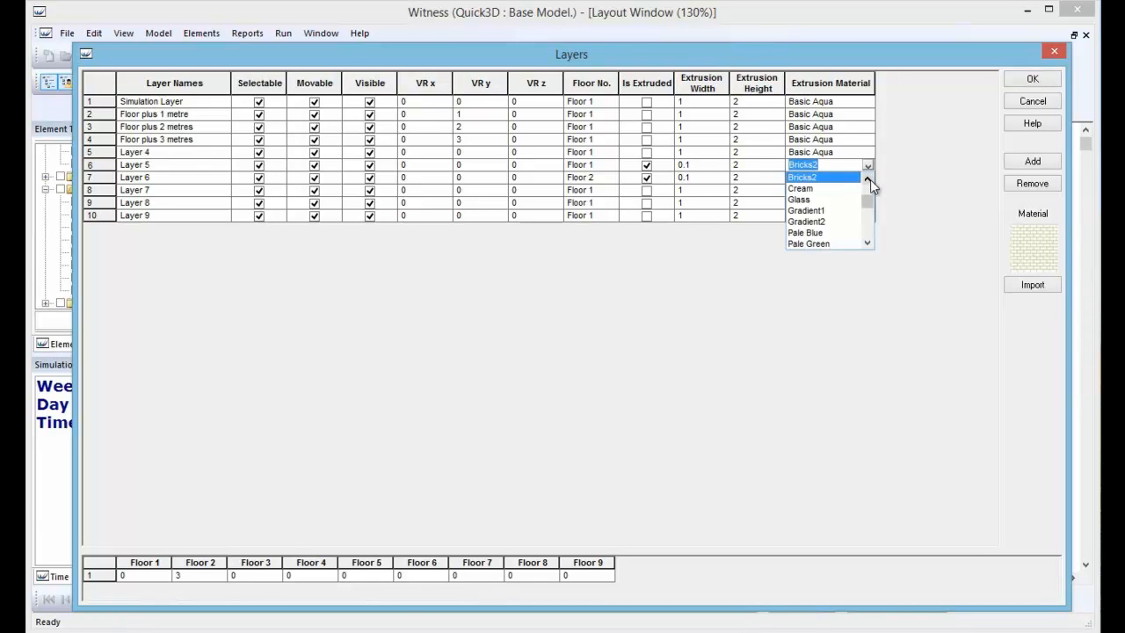
left_click_drag(870, 197, 869, 194)
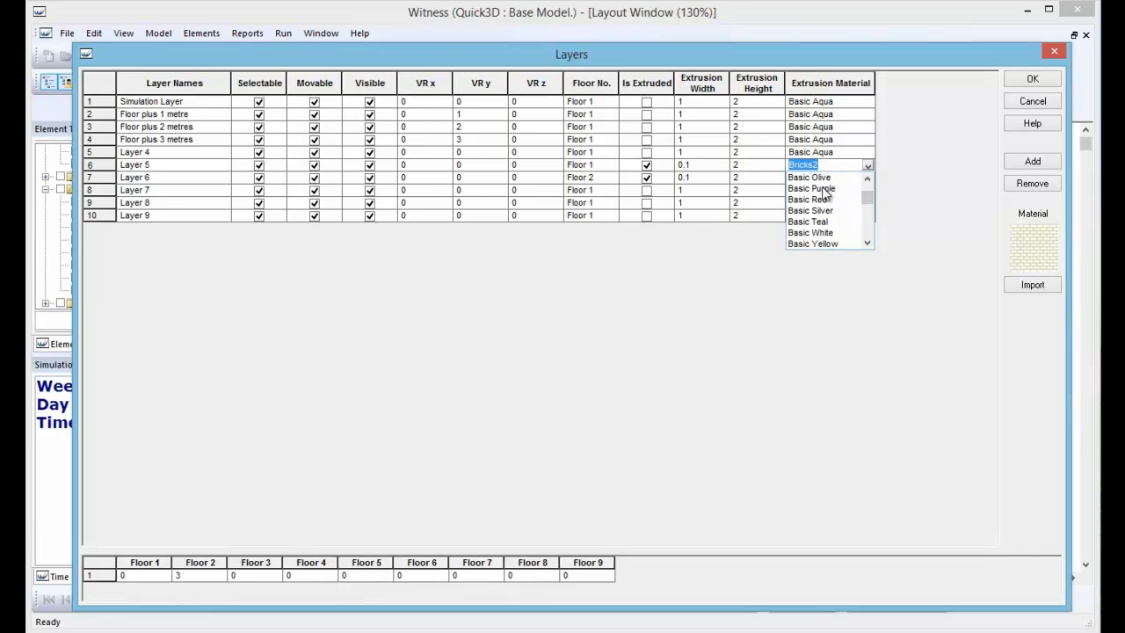
left_click(827, 189)
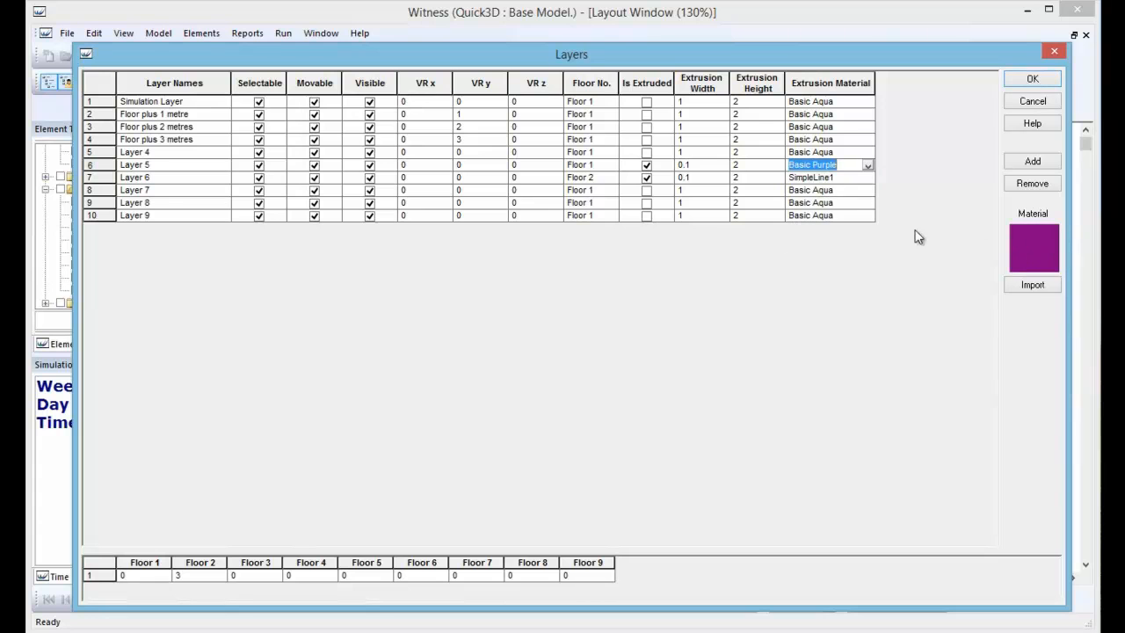
left_click(868, 167)
scroll(870, 221, "down", 2)
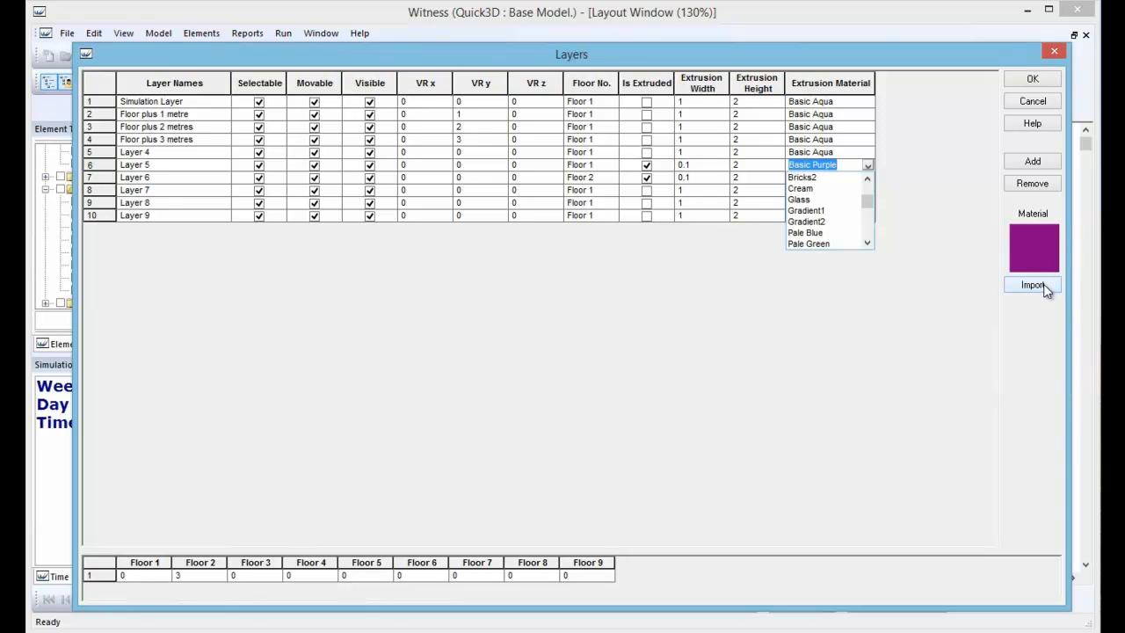
left_click(937, 246)
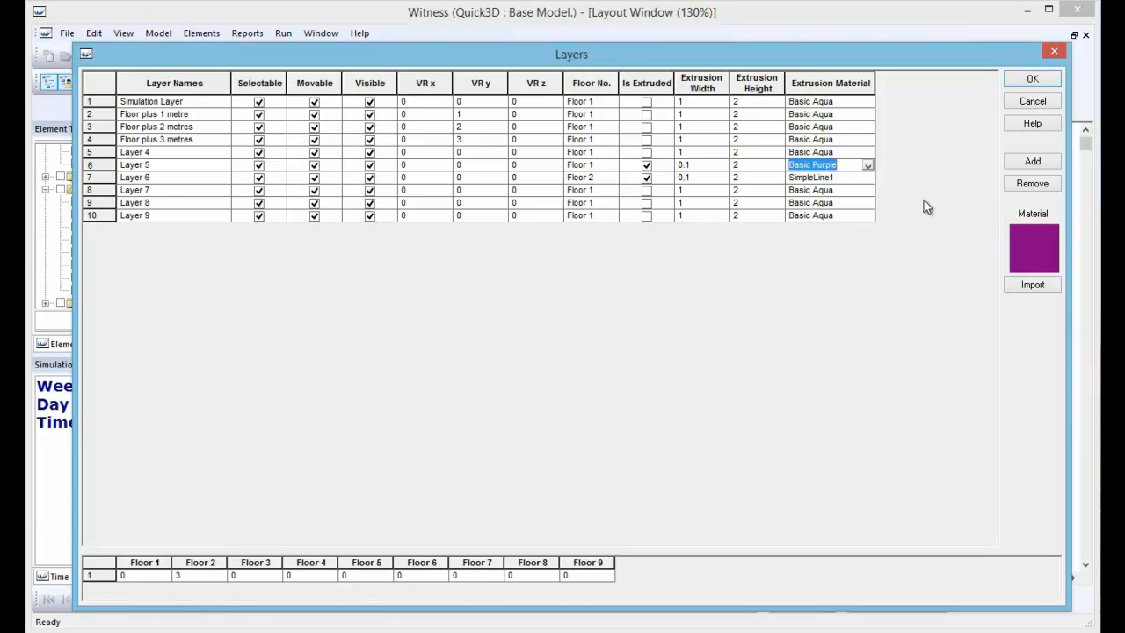
left_click(867, 167)
left_click(822, 243)
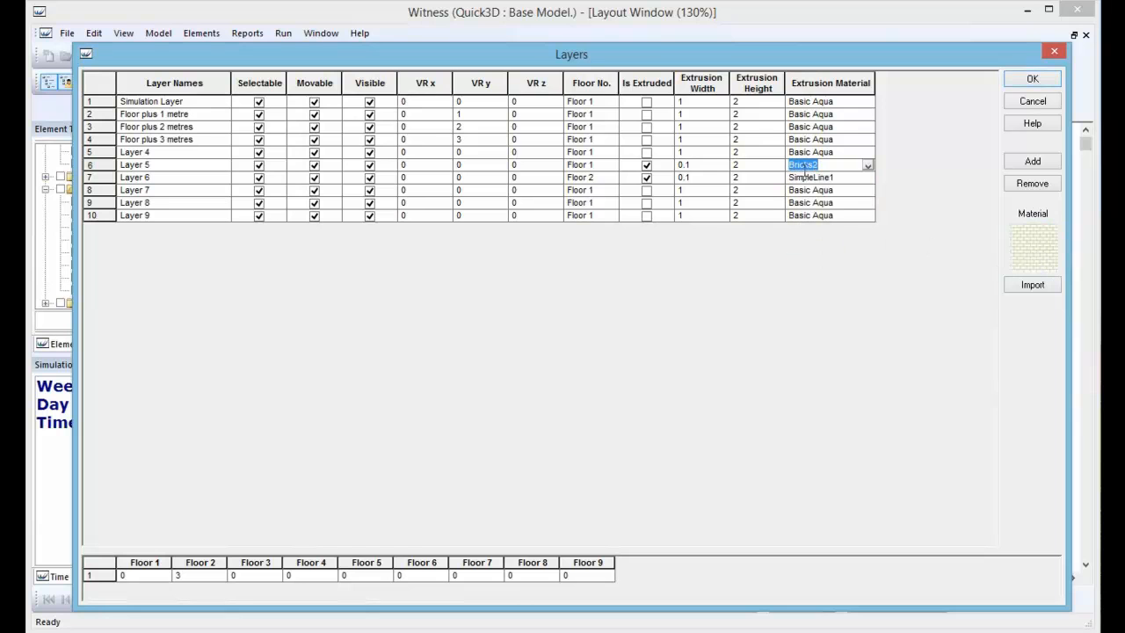
Check the material preview and available extrusion materials for Layer 6, and close the layer settings.
left_click(866, 177)
left_click(866, 178)
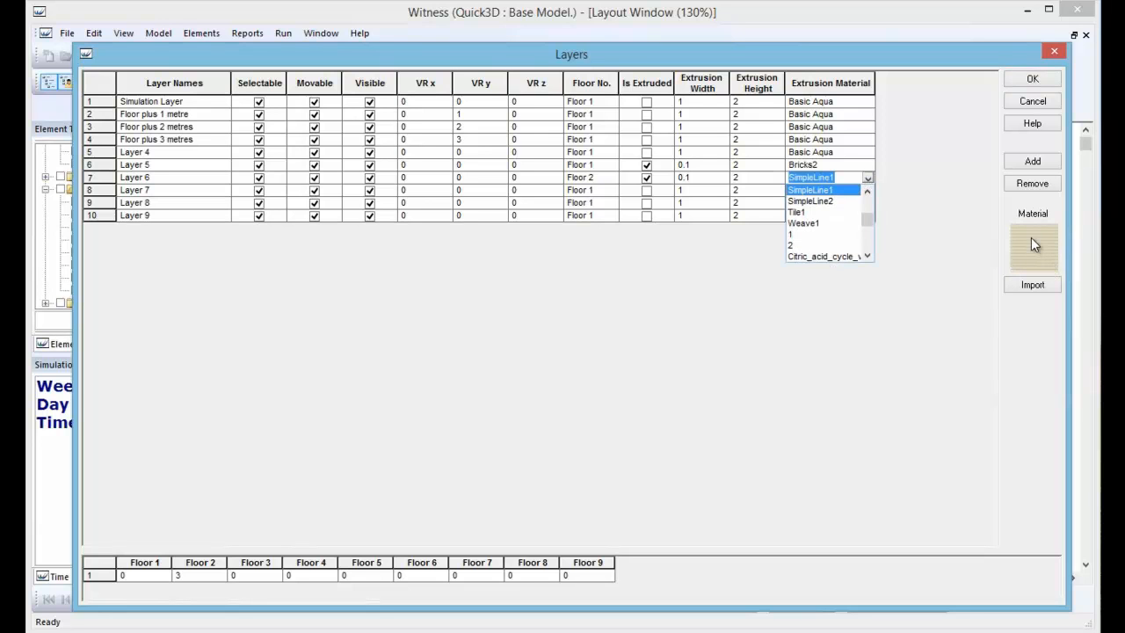
left_click(929, 213)
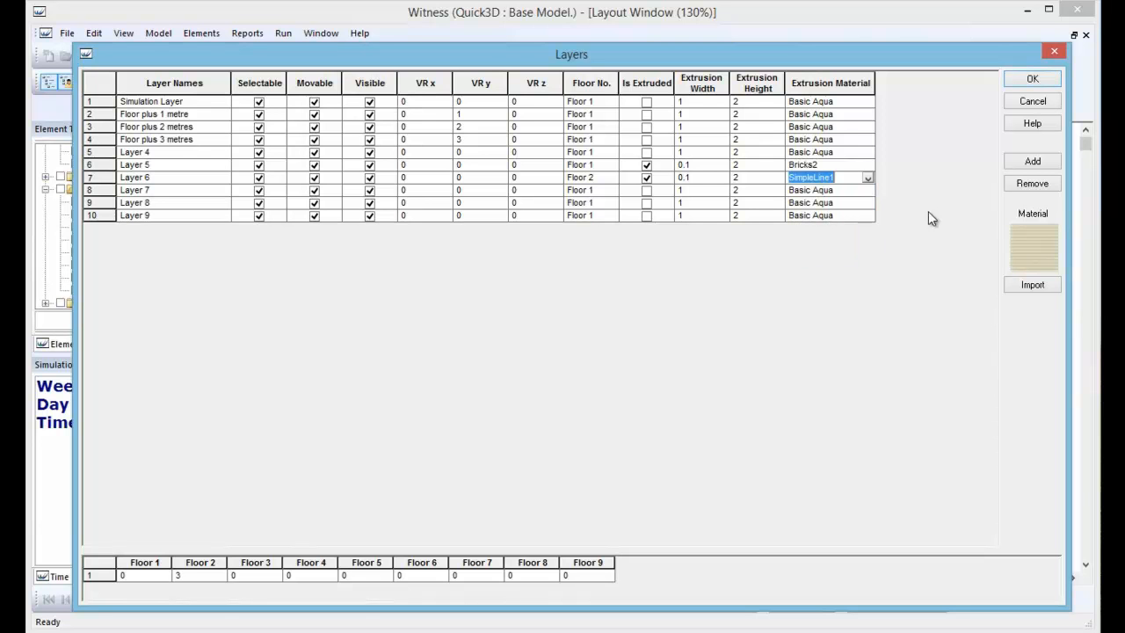
left_click(1033, 80)
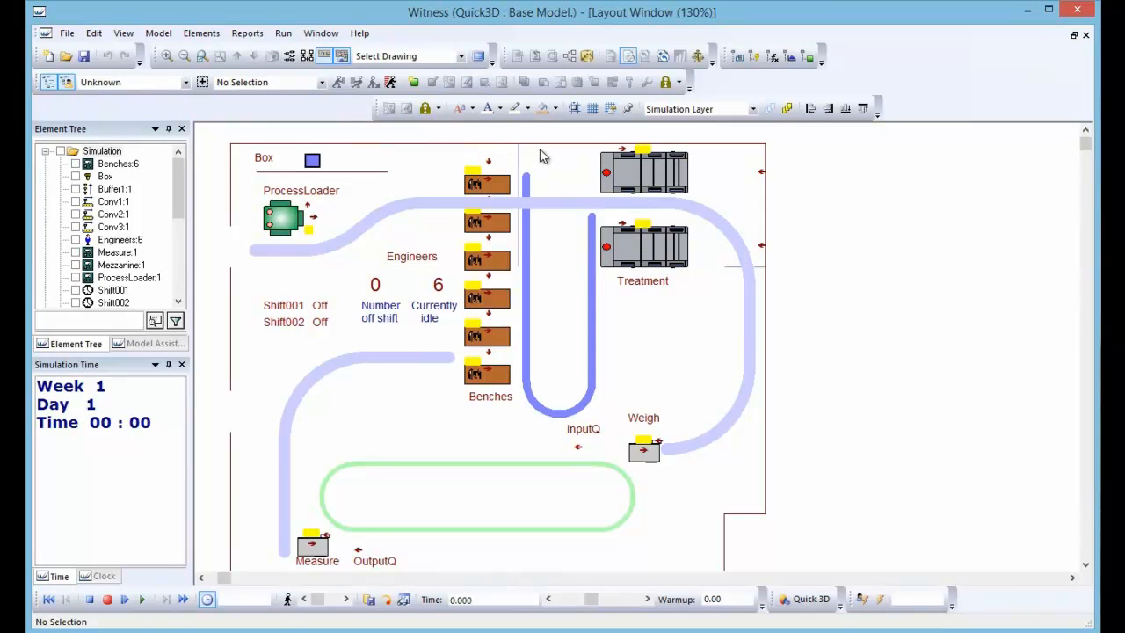
Build the Quick 3D view and examine the extruded outer walls and the mezzanine wall from several angles.
left_click(159, 33)
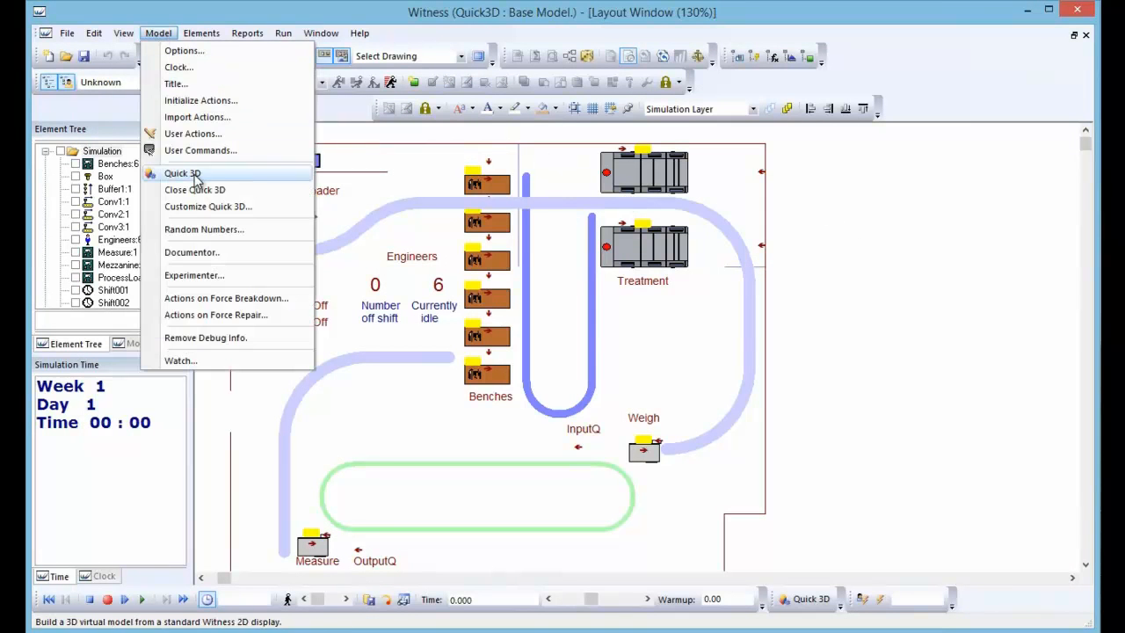
left_click(167, 170)
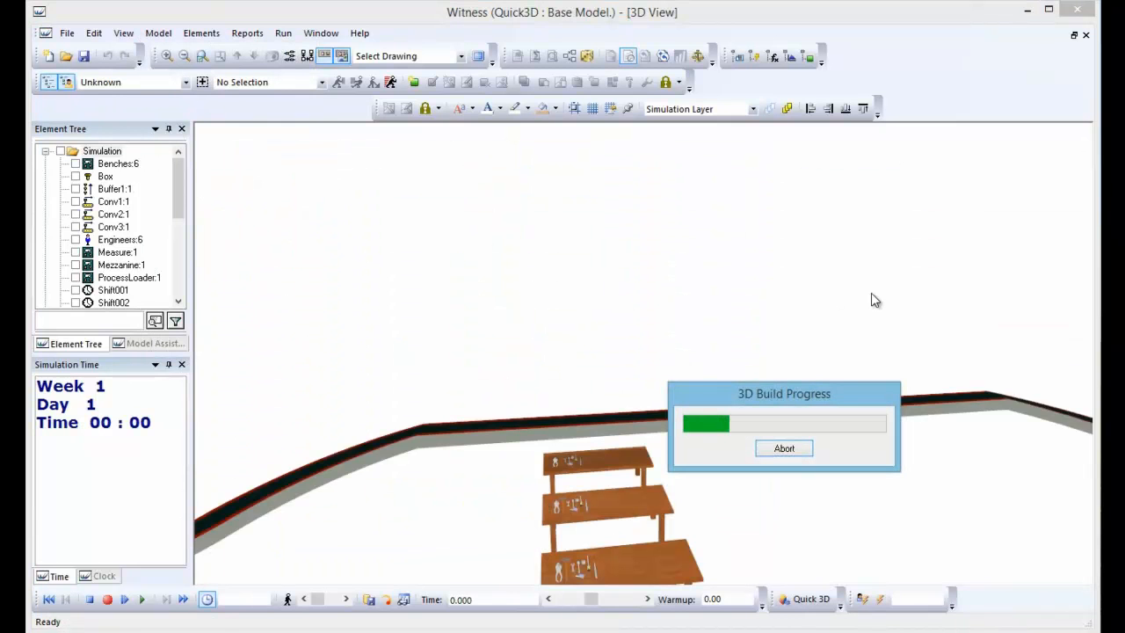
left_click_drag(811, 469, 595, 450)
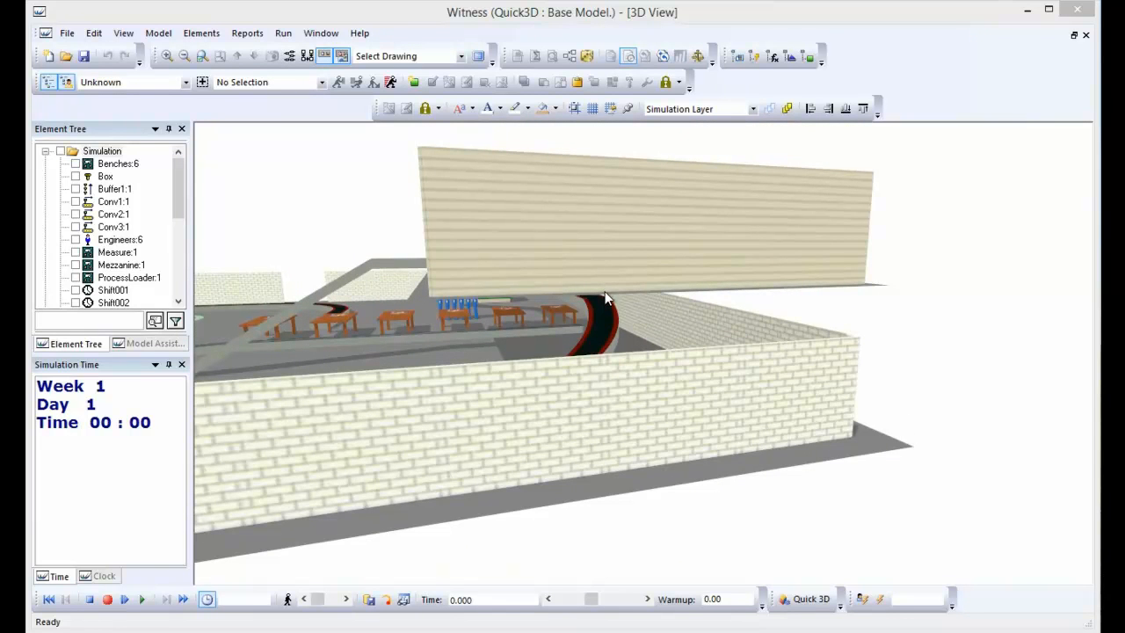
left_click_drag(675, 204, 1030, 360)
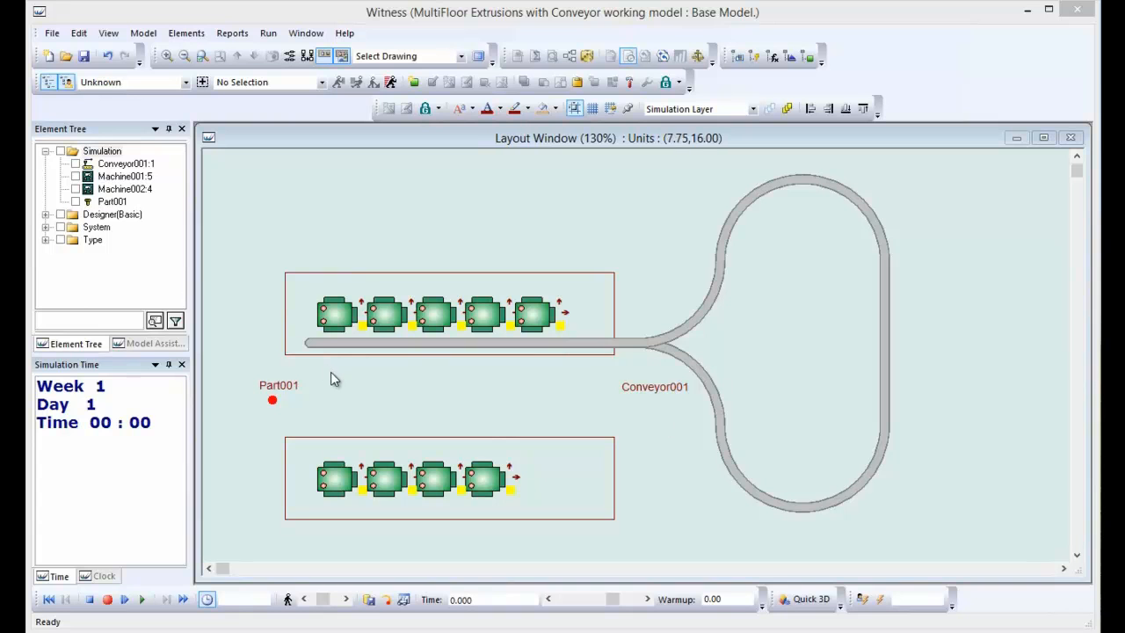
Check which layers the two machine rows are on, and examine those layers' VR offsets and extrusion settings.
left_click(334, 320)
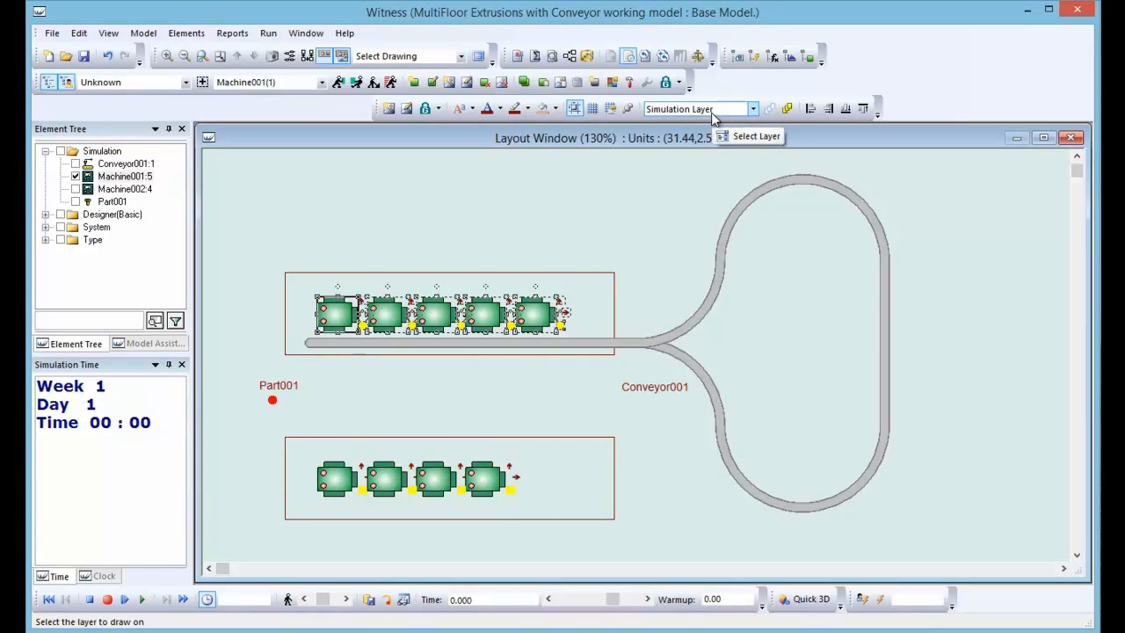
left_click(476, 478)
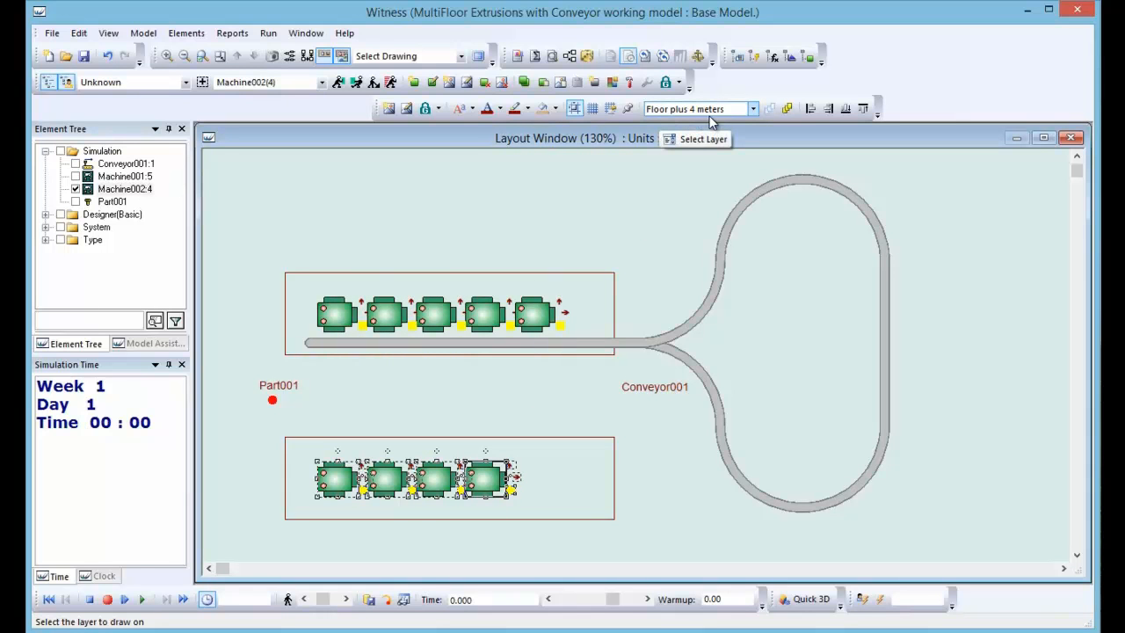
left_click(108, 32)
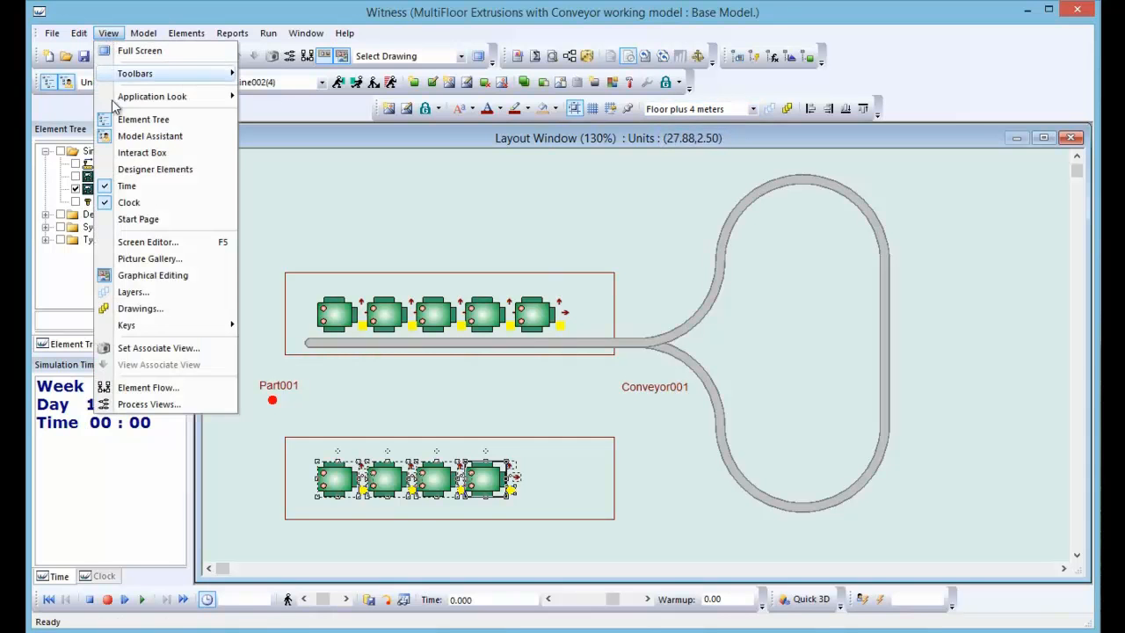
left_click(132, 291)
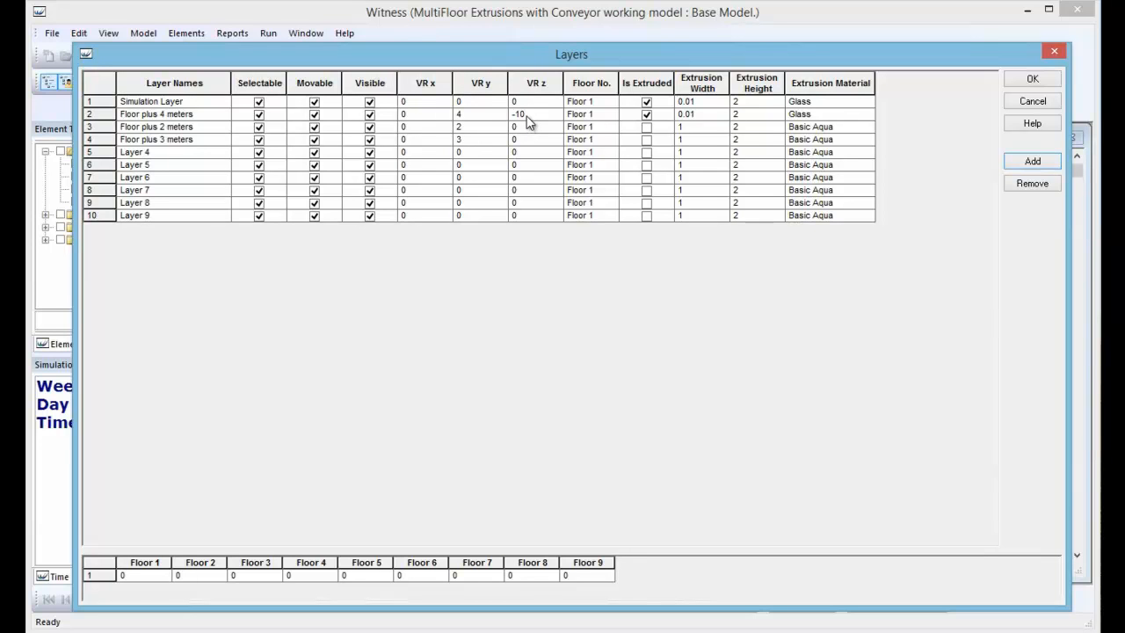
left_click(1023, 80)
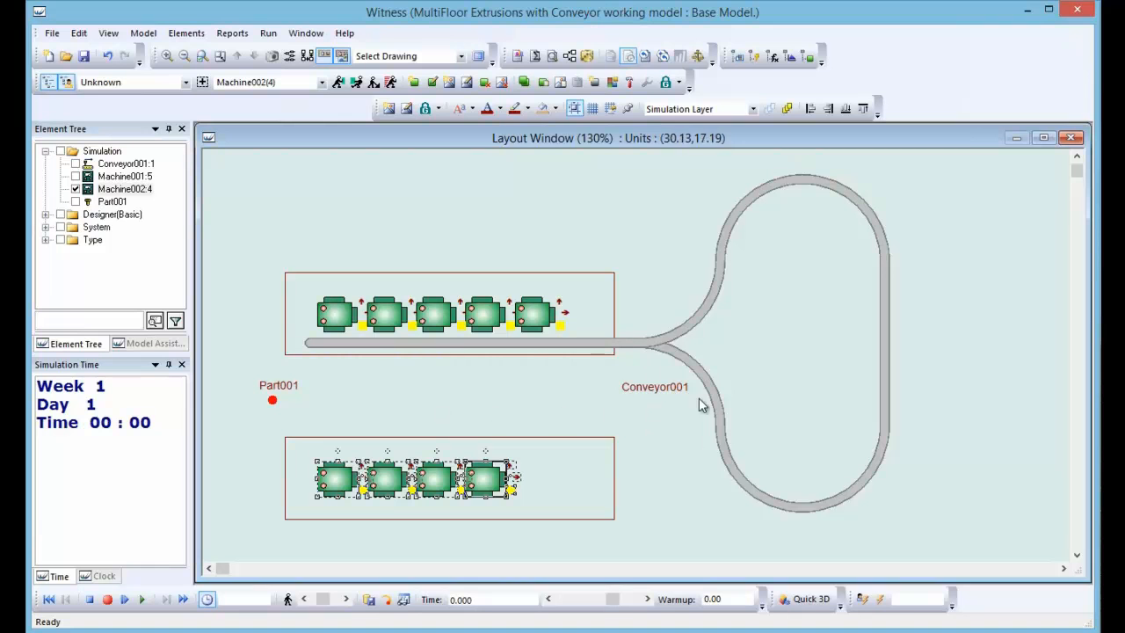
Show the Paths toolbar and examine the starting height and each segment's change of height in Conveyor001's path information.
left_click(658, 339)
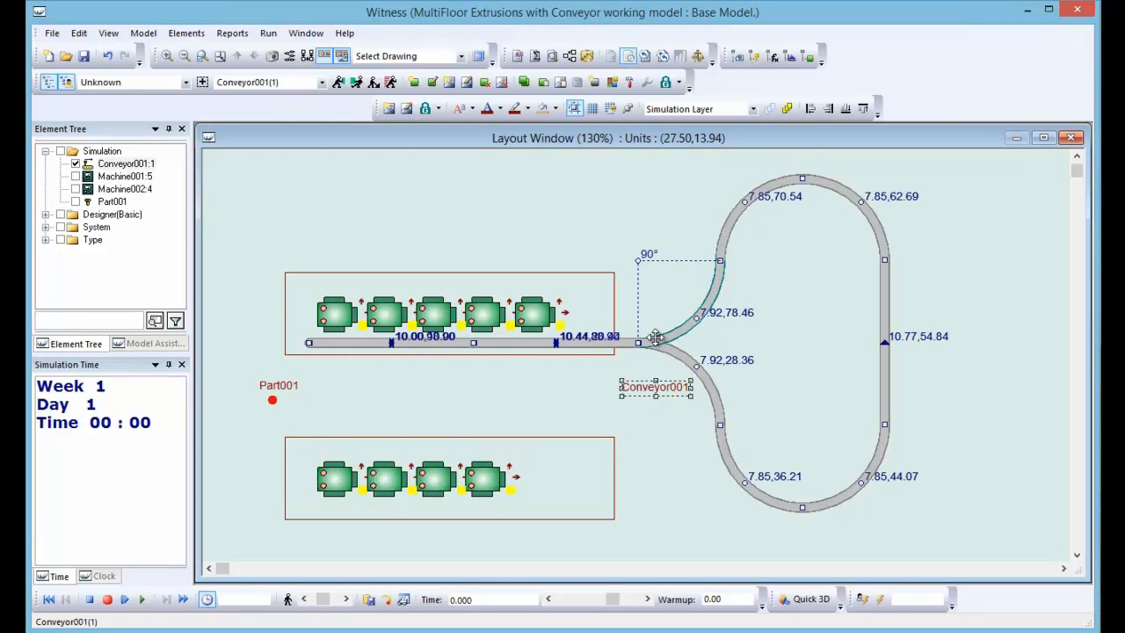
left_click(108, 32)
mouse_move(159, 73)
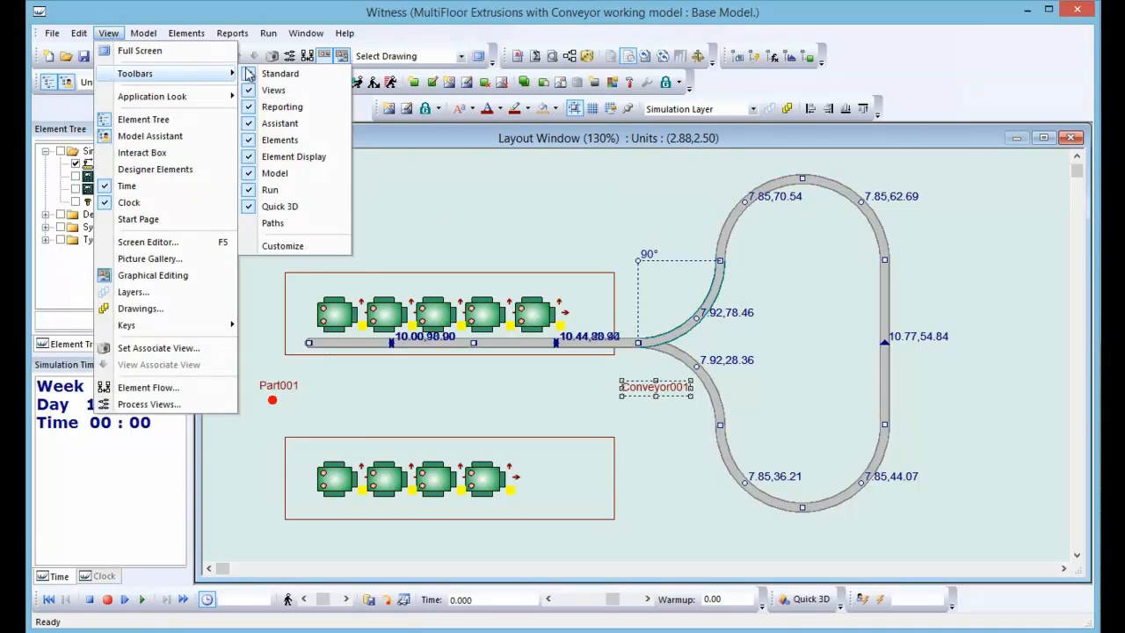
left_click(272, 223)
left_click(774, 174)
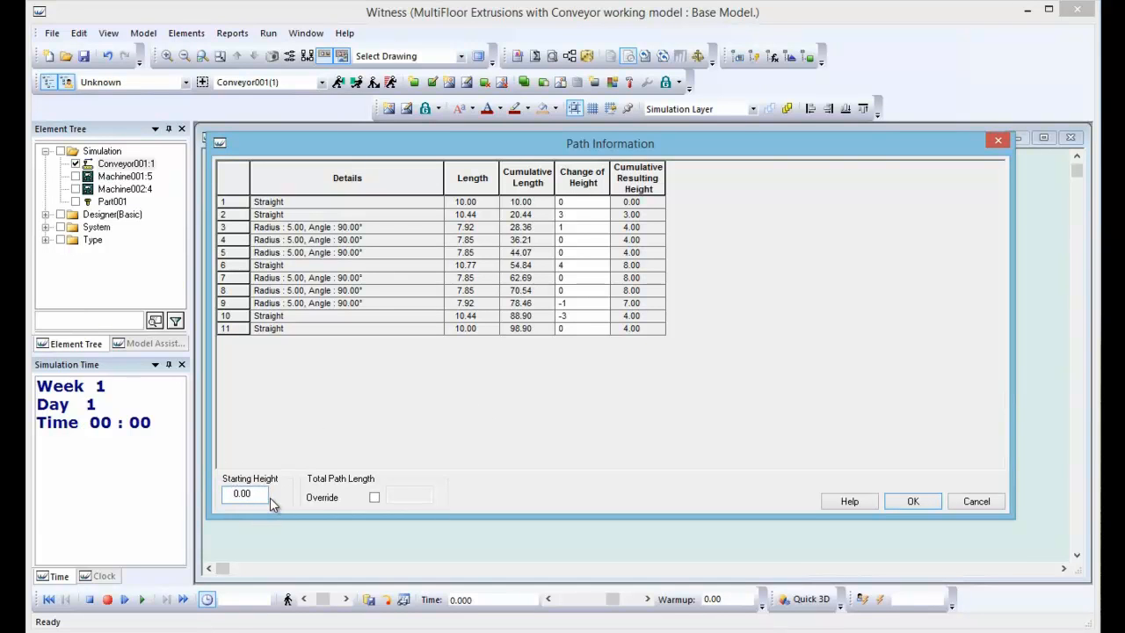
left_click(913, 501)
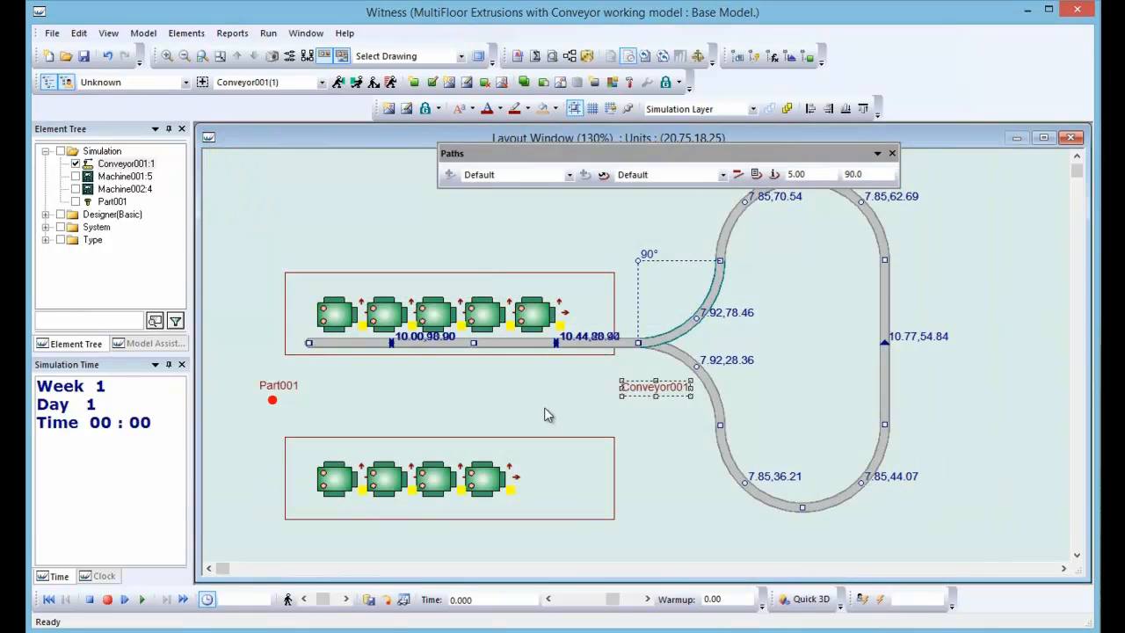
left_click(665, 270)
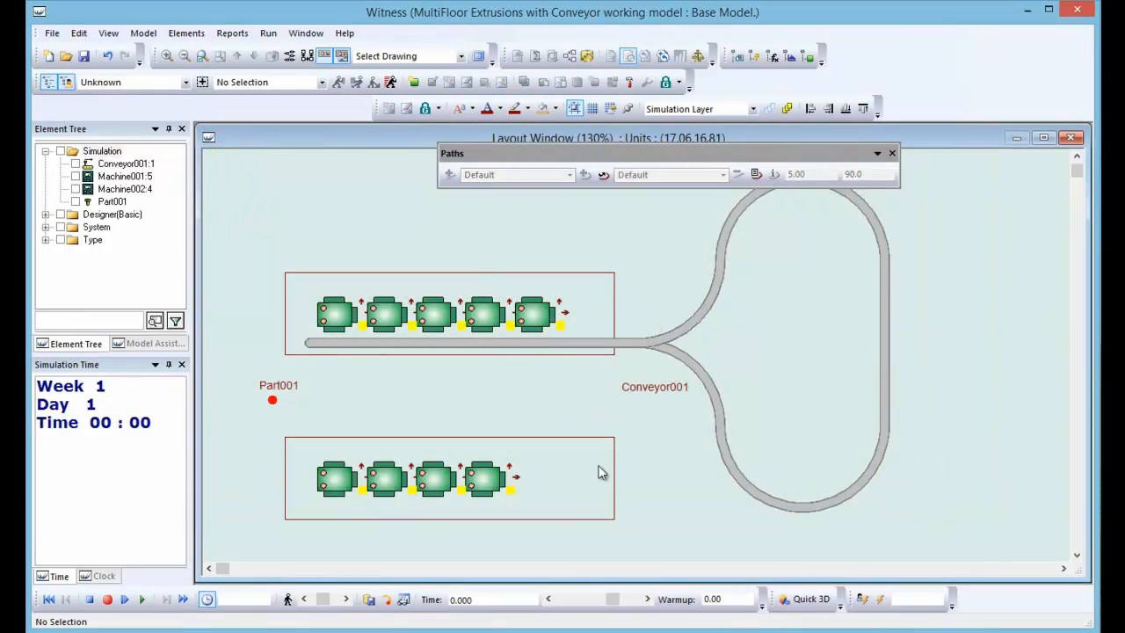
Build the Quick 3D view of the multi-floor conveyor model, maximize it and hide the Paths toolbar.
left_click(802, 599)
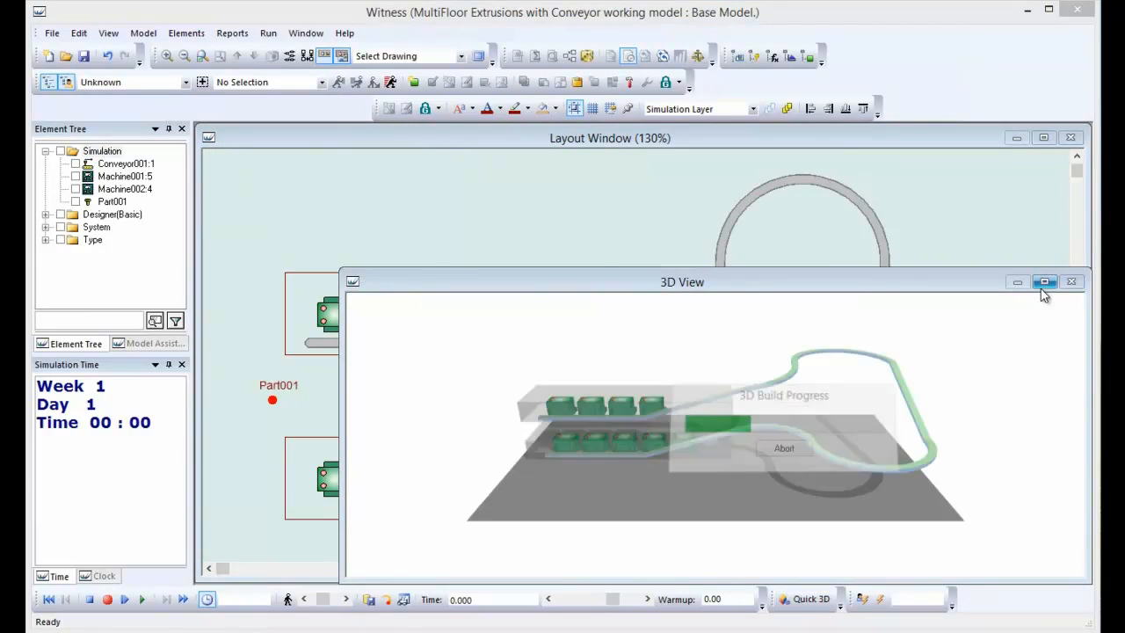
left_click(1044, 282)
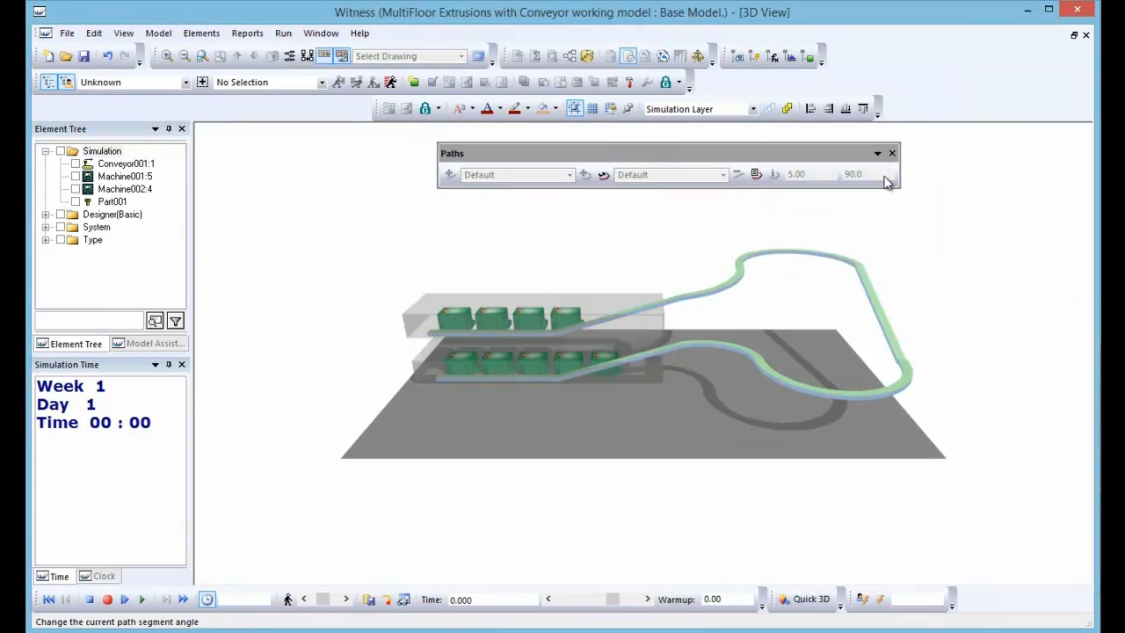
left_click(892, 153)
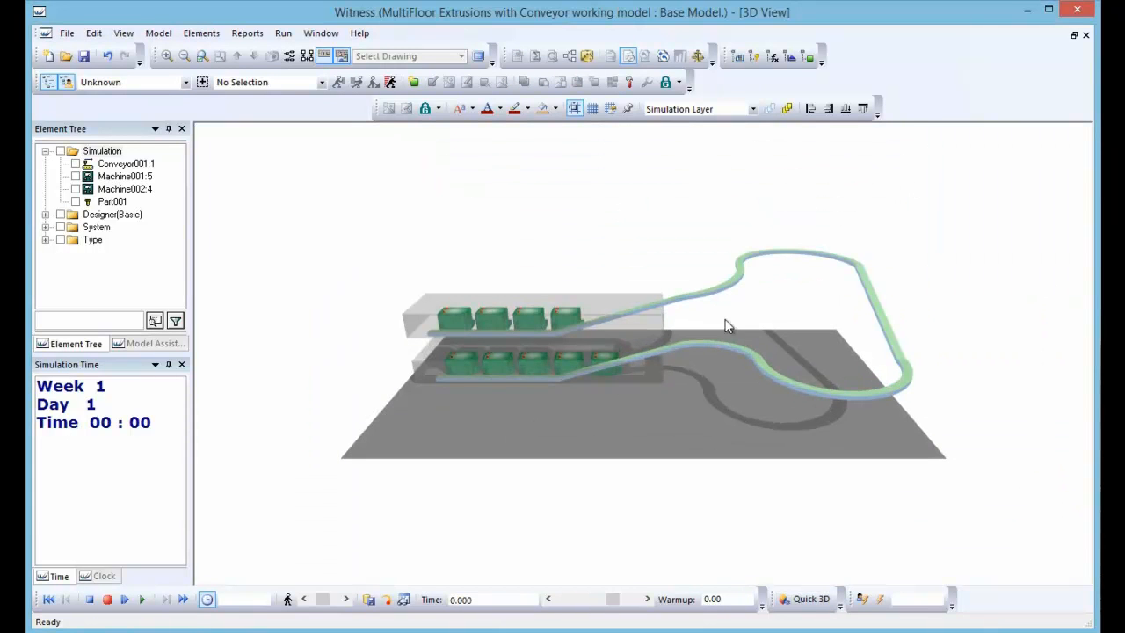
Run the simulation and examine from several angles how parts travel along the conveyor between the two floors.
left_click(145, 599)
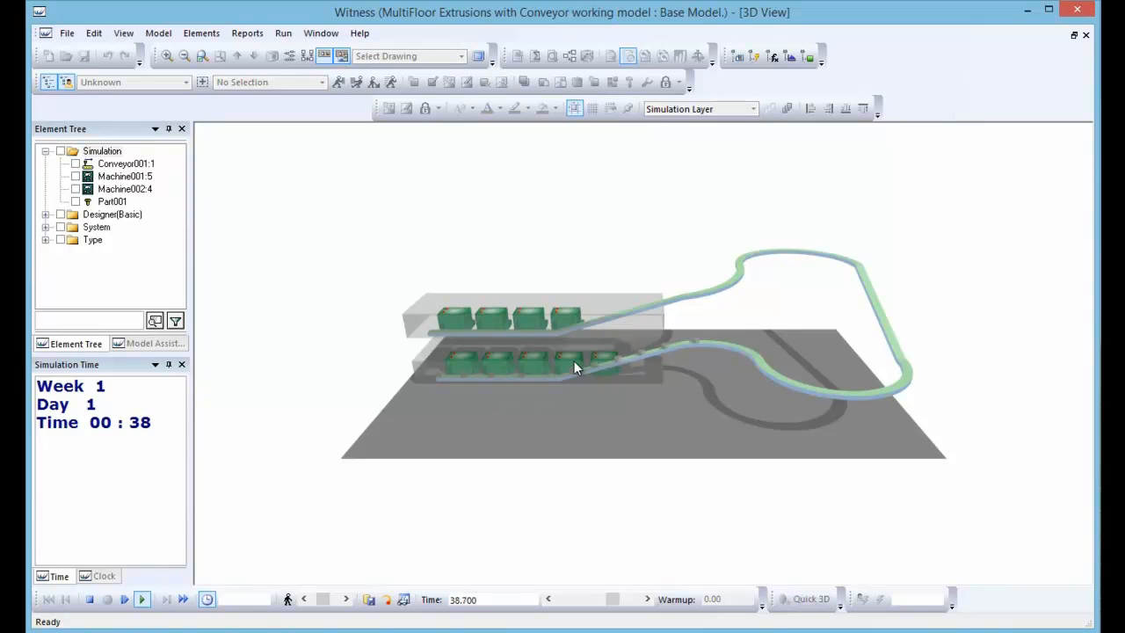
mouse_move(621, 265)
left_mouse_down()
mouse_move(621, 161)
mouse_move(638, 147)
mouse_move(638, 260)
left_mouse_up()
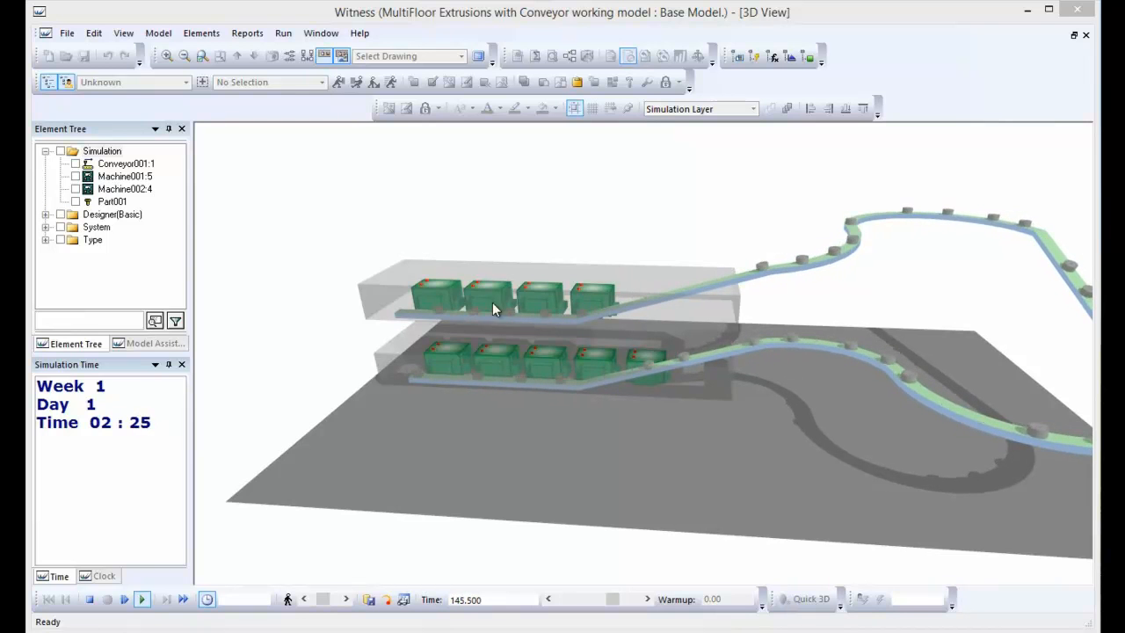
left_click_drag(554, 339, 607, 145)
left_click_drag(414, 439, 269, 378)
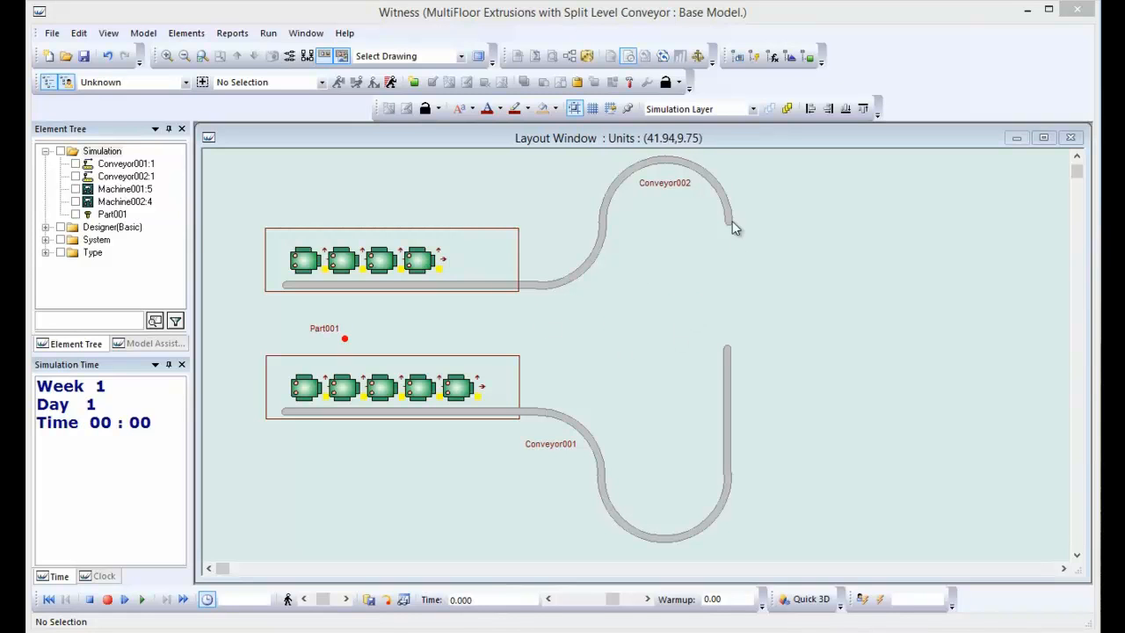
Check which layers Conveyor001 and Conveyor002 are drawn on in the split-level conveyor model.
left_click(727, 373)
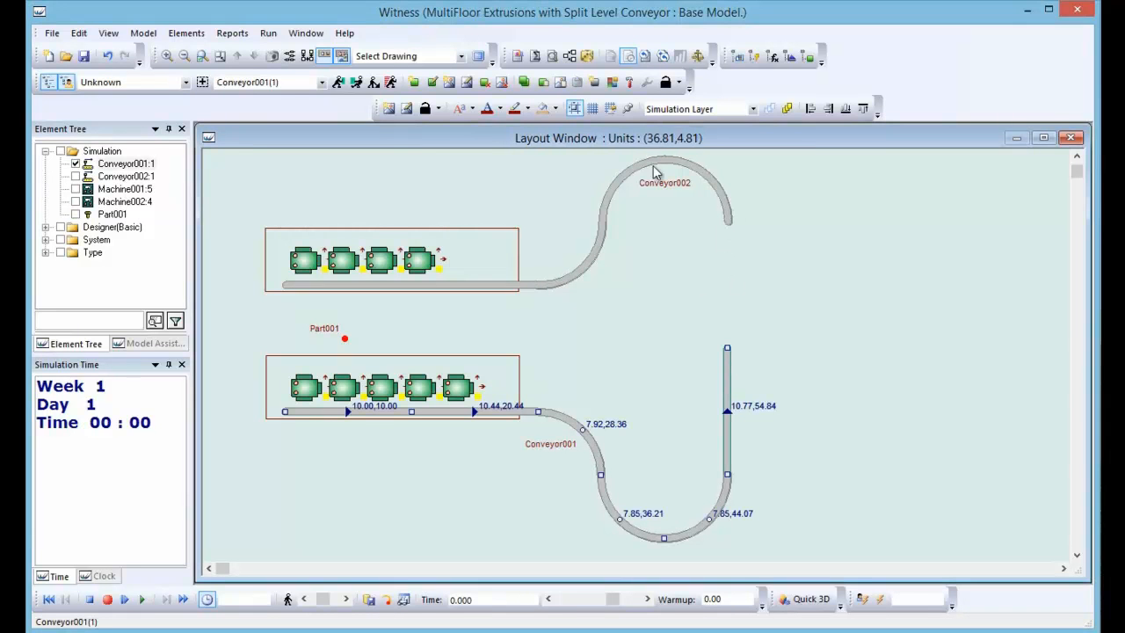
left_click(561, 319)
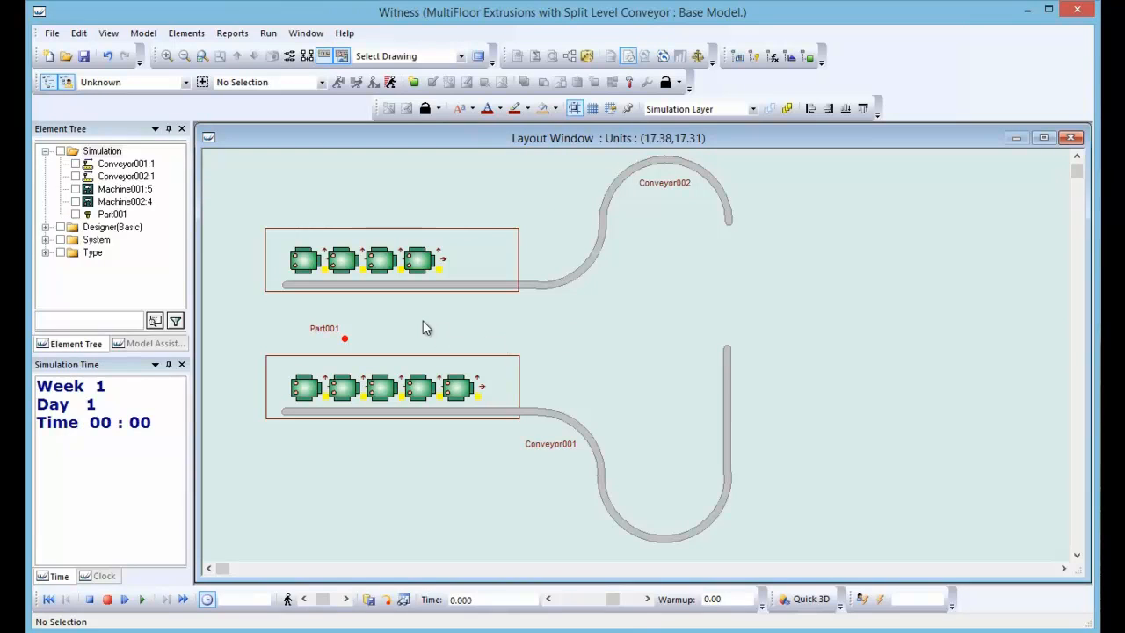
left_click(540, 288)
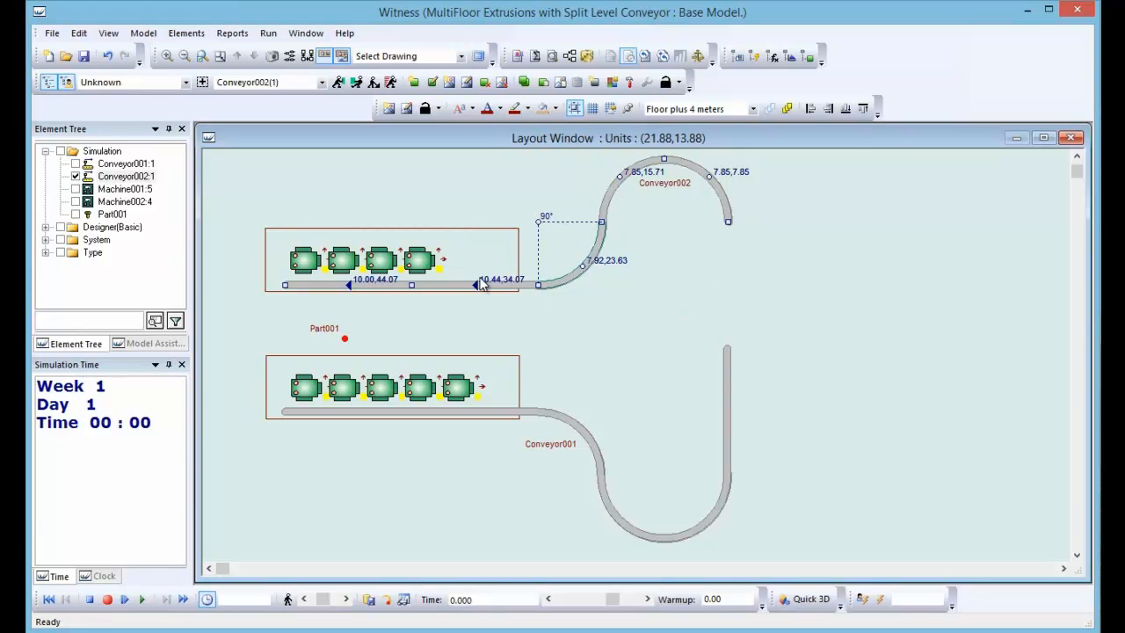
Examine the VR y and VR z offsets of the Floor plus 4 meters layer in the layer settings.
left_click(111, 33)
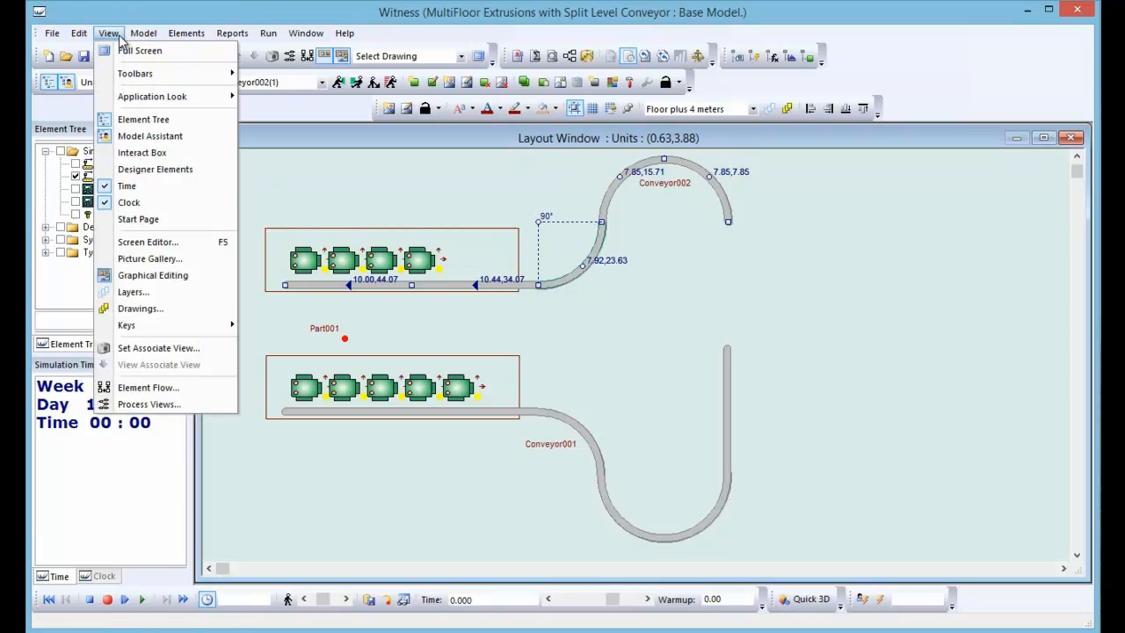
left_click(139, 292)
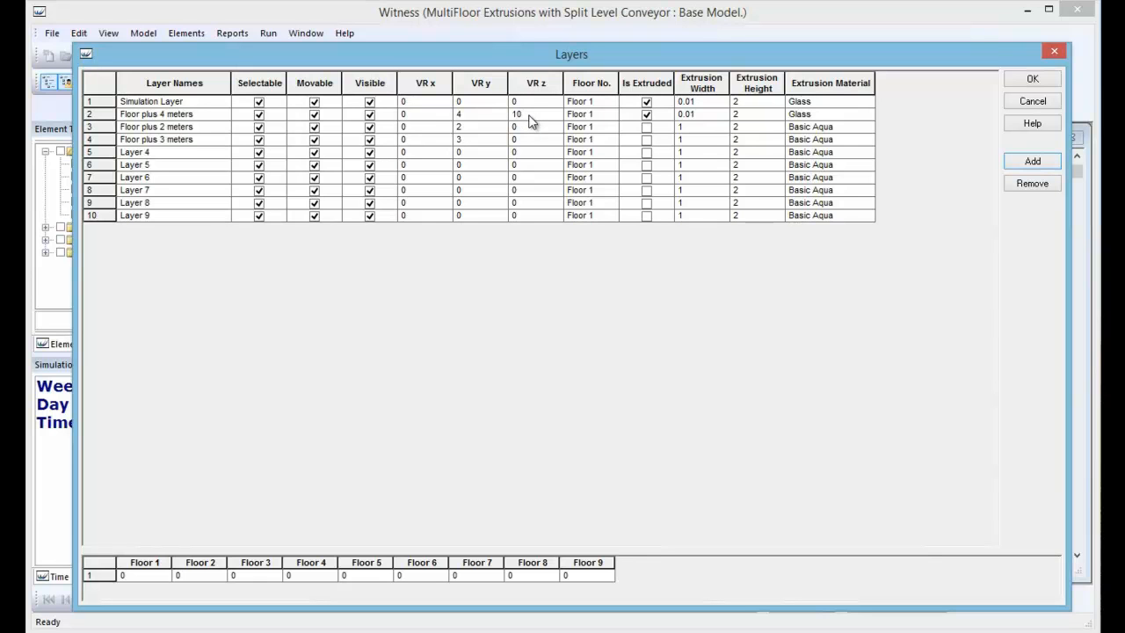
left_click(1043, 85)
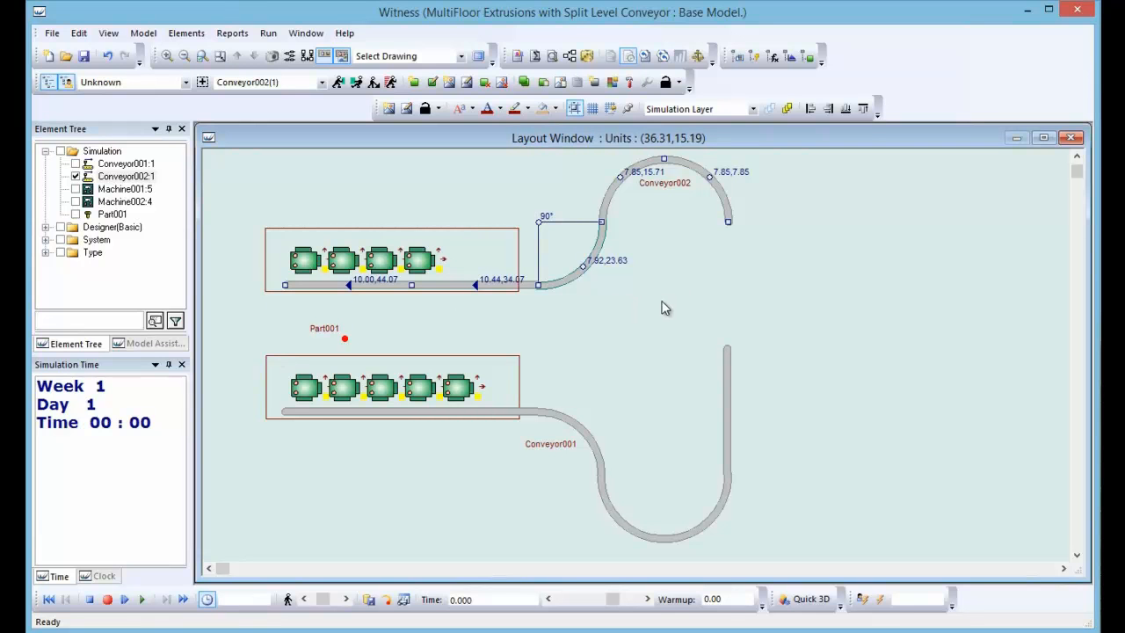
Show the Paths toolbar, examine Conveyor002's starting height and height change per segment in its path information, and hide the toolbar.
left_click(728, 211)
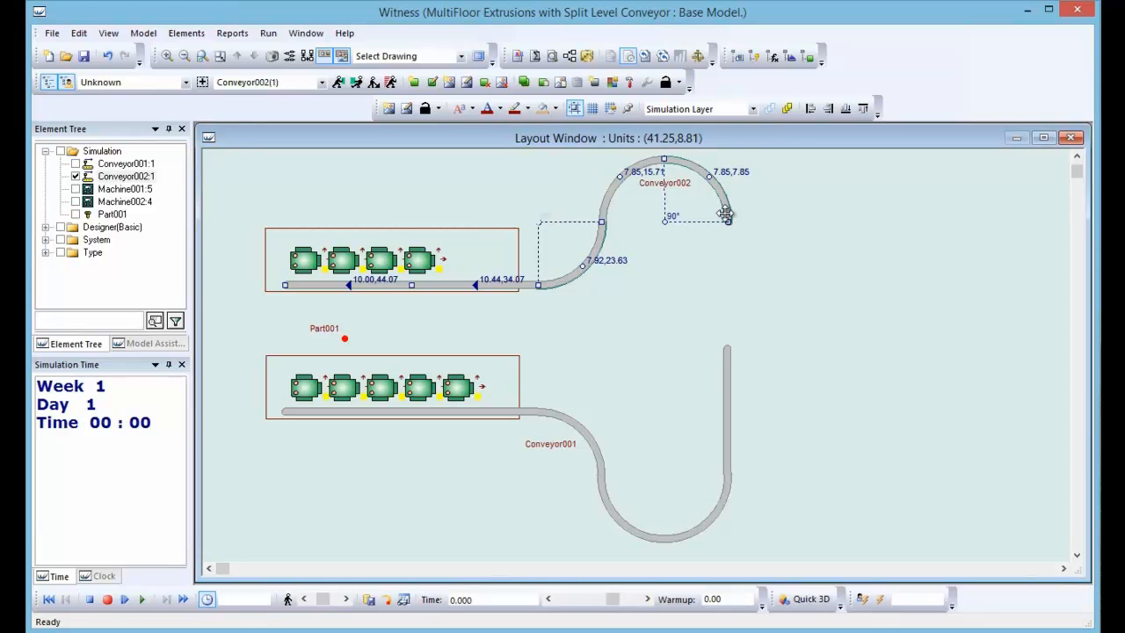
left_click(108, 32)
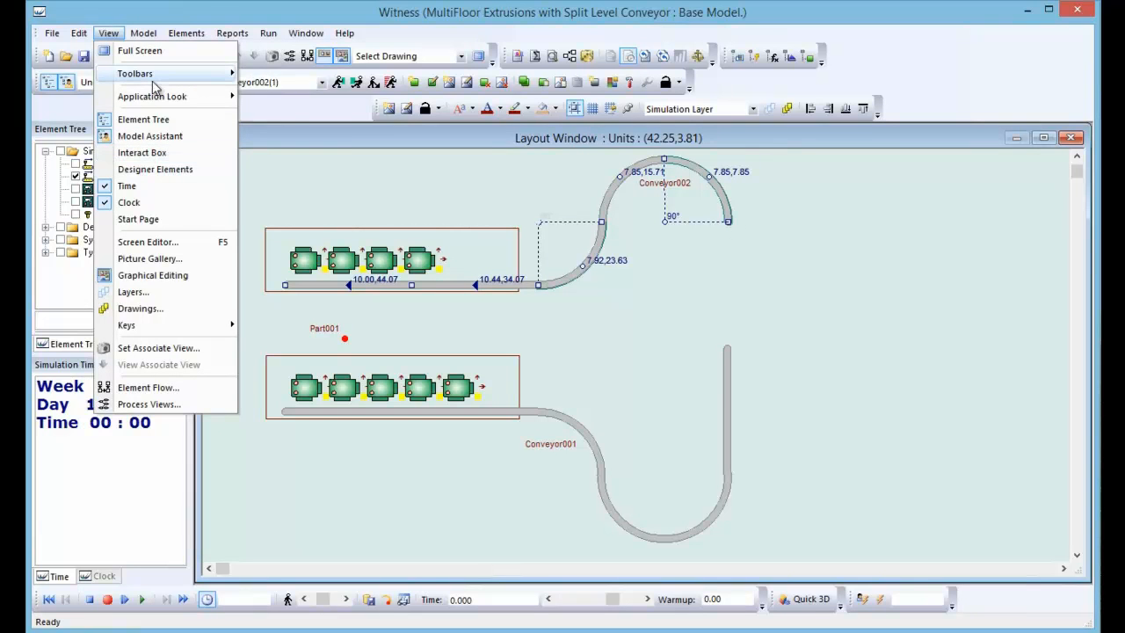
mouse_move(140, 73)
left_click(272, 221)
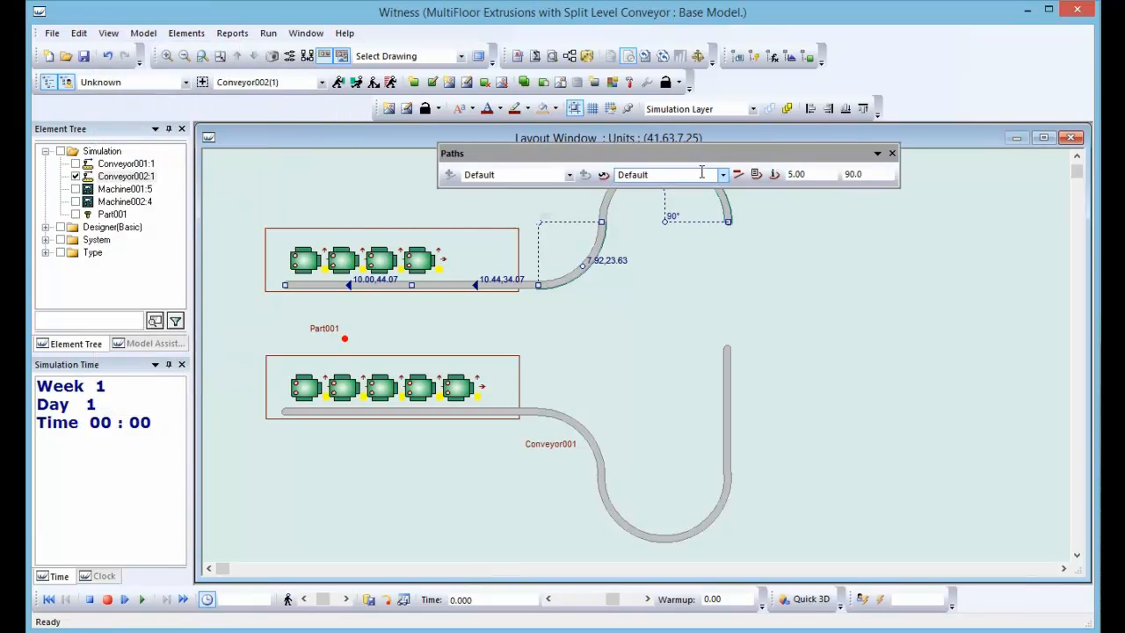
left_click(778, 175)
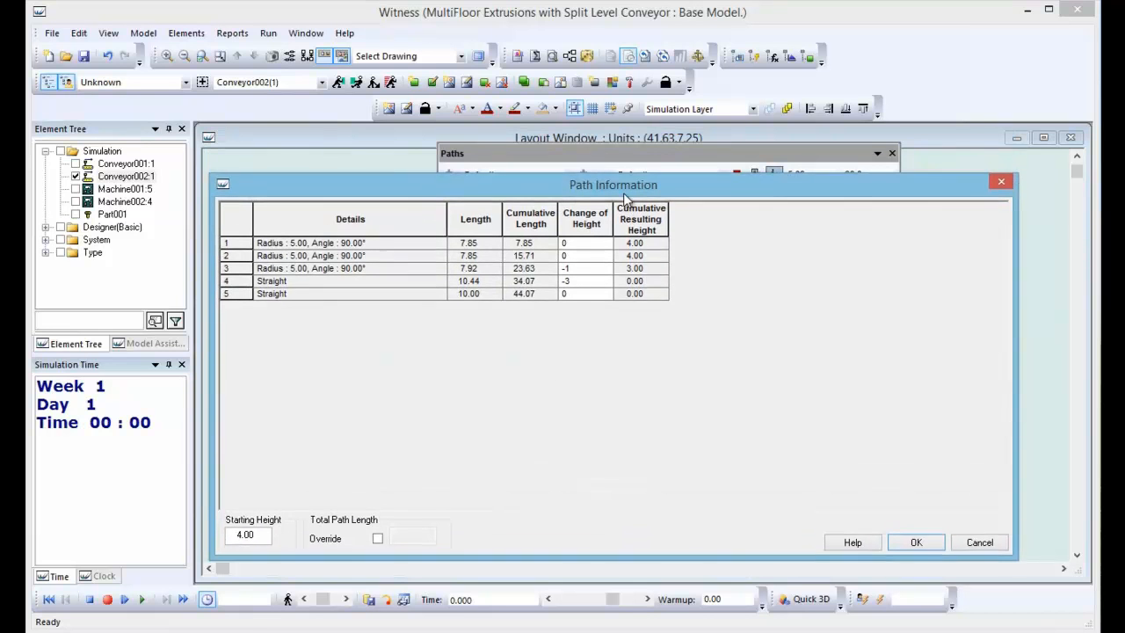
left_click(919, 543)
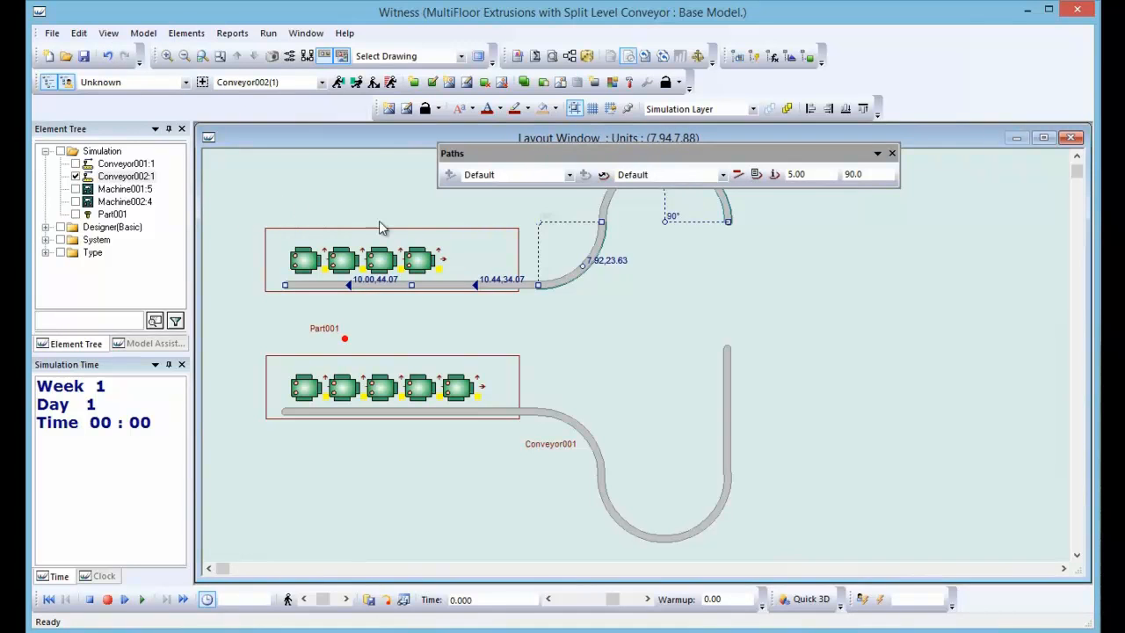
left_click(892, 155)
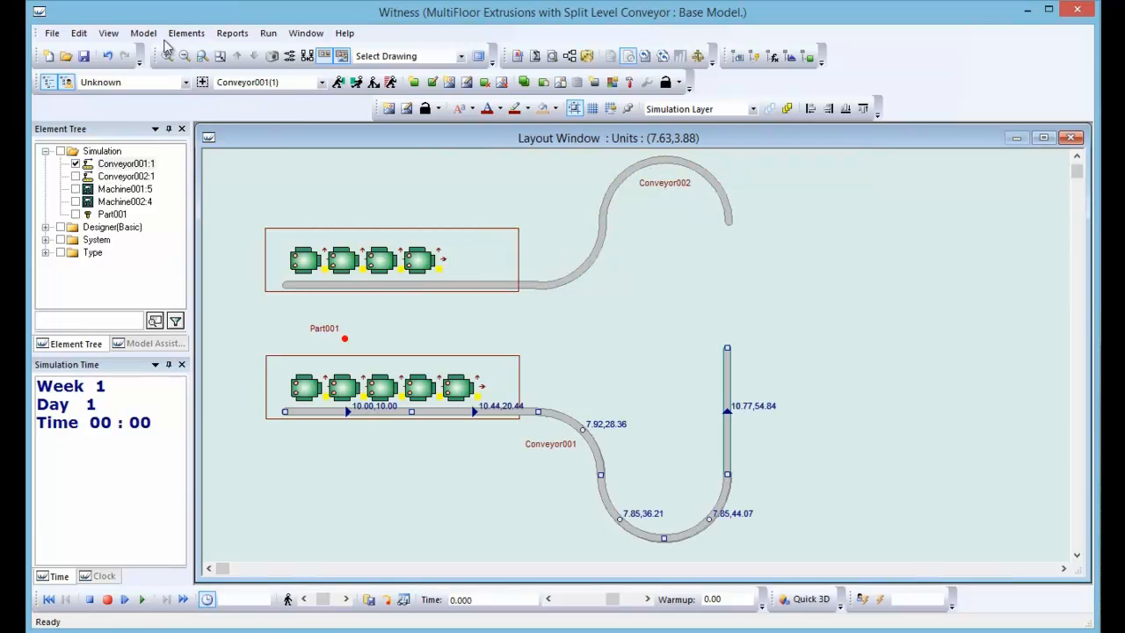
Show the Paths toolbar again and examine the starting height and segment height changes in Conveyor001's path information.
left_click(108, 33)
mouse_move(125, 74)
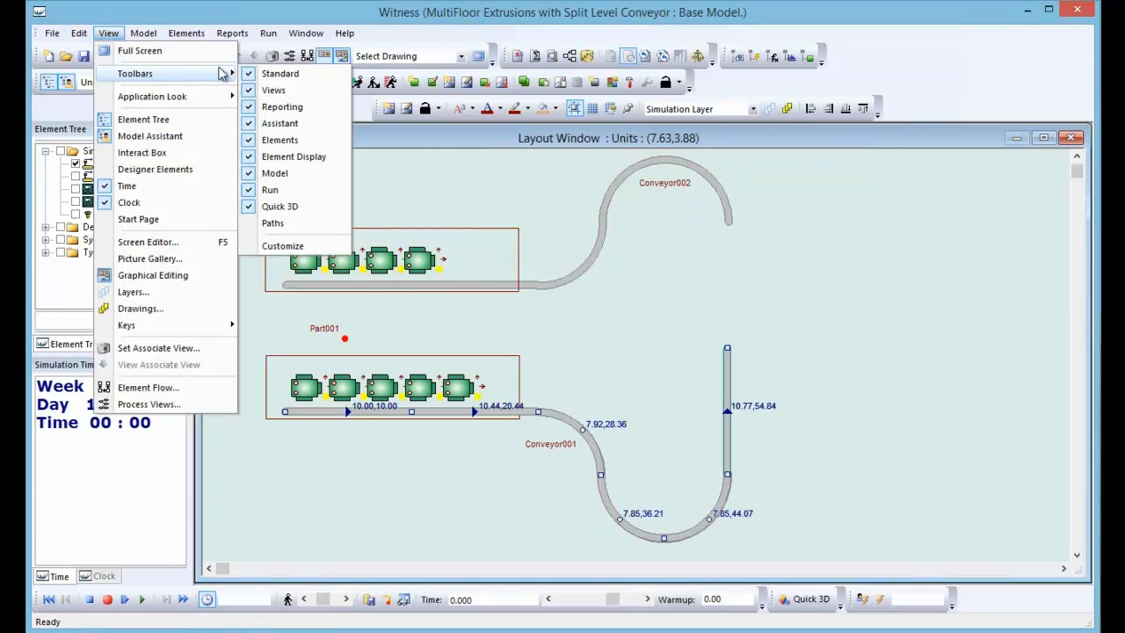
left_click(299, 220)
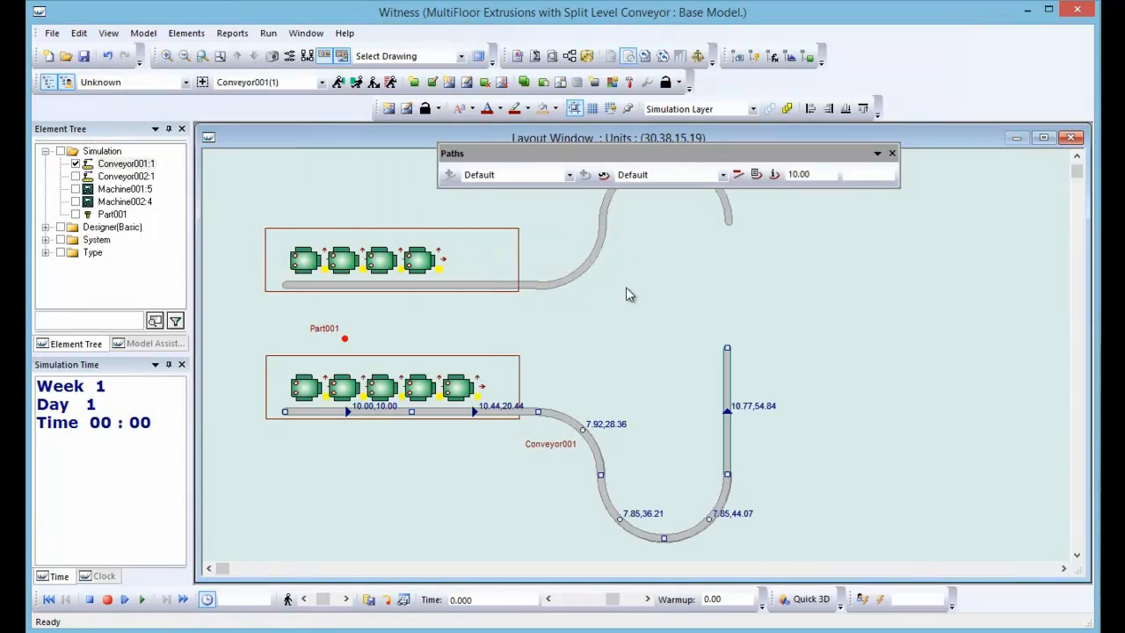
left_click(774, 174)
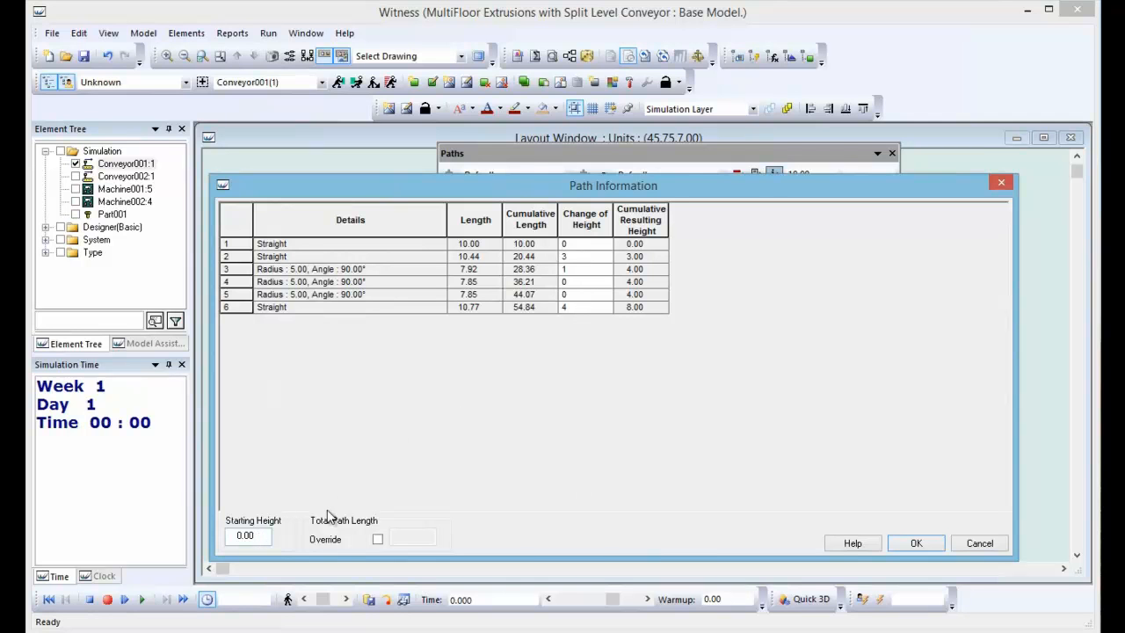
left_click(916, 543)
Build the Quick 3D view of the split-level conveyor model with nothing selected and maximize it.
left_click(864, 383)
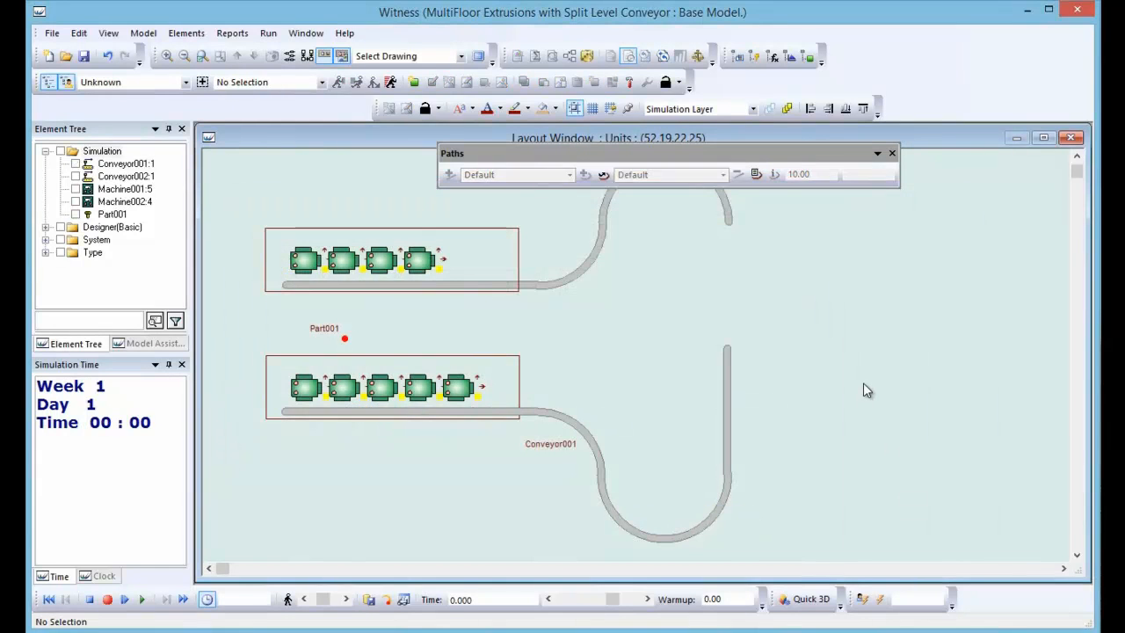
left_click(809, 598)
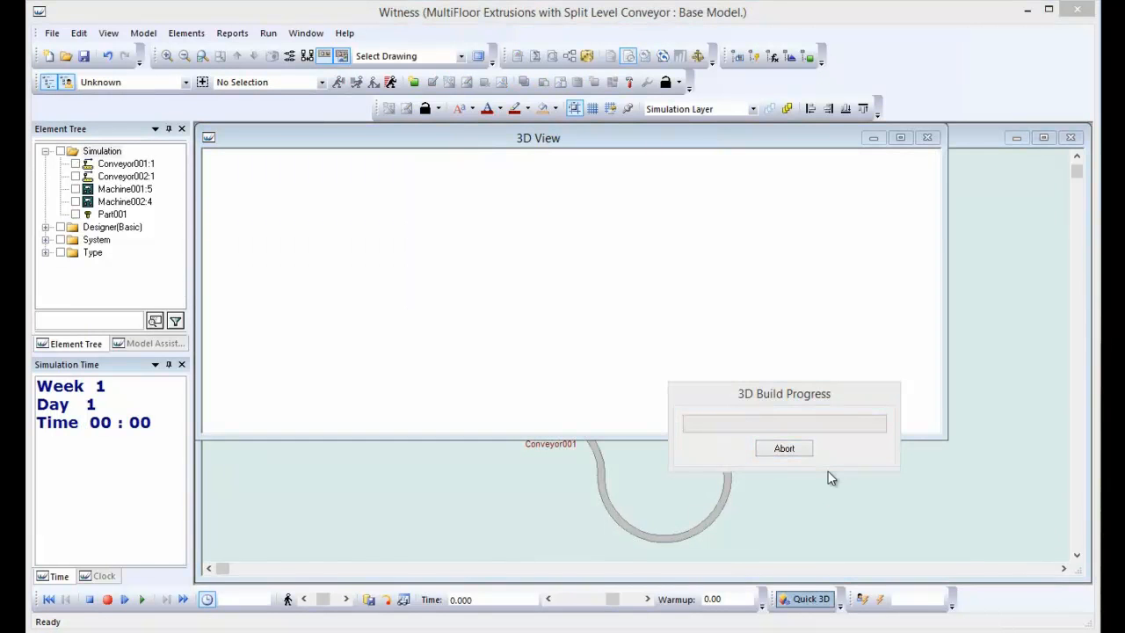
left_click(901, 138)
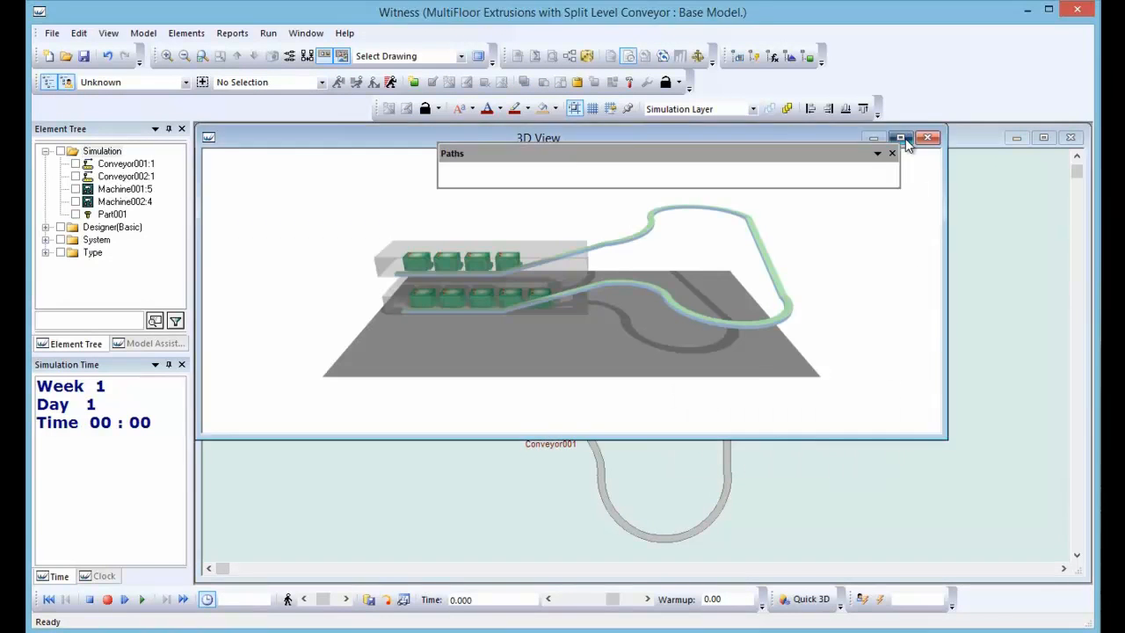
Run the simulation, examine from several angles how parts travel along the split-level conveyors, and stop the run.
mouse_move(703, 389)
left_mouse_down()
mouse_move(946, 347)
mouse_move(935, 395)
mouse_move(752, 480)
mouse_move(693, 347)
mouse_move(677, 180)
mouse_move(687, 396)
left_mouse_up()
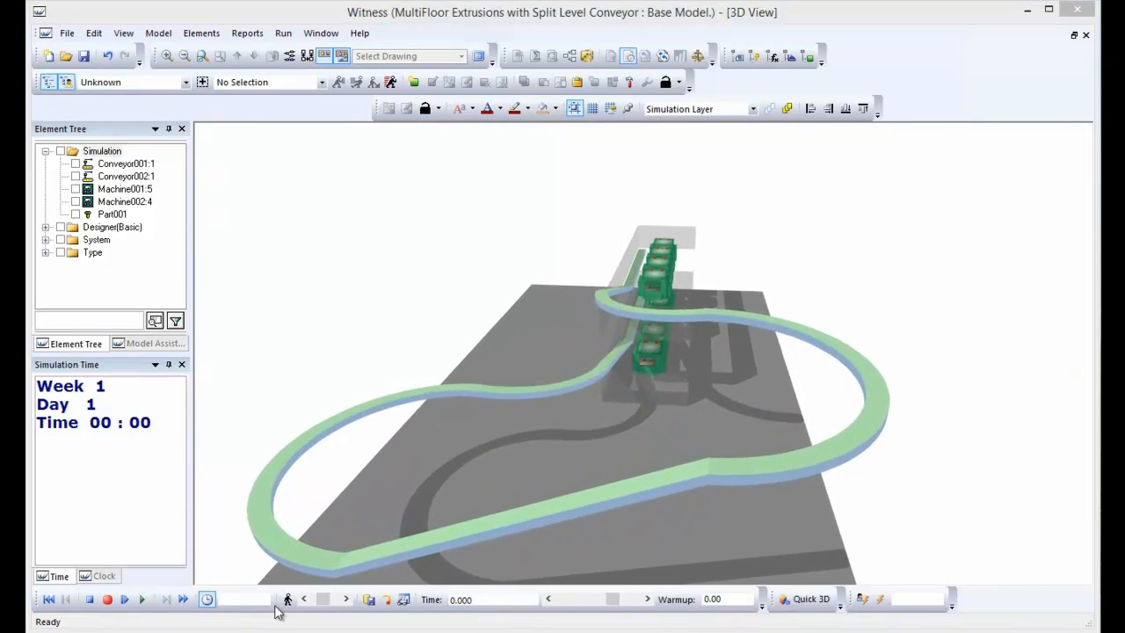
left_click(141, 600)
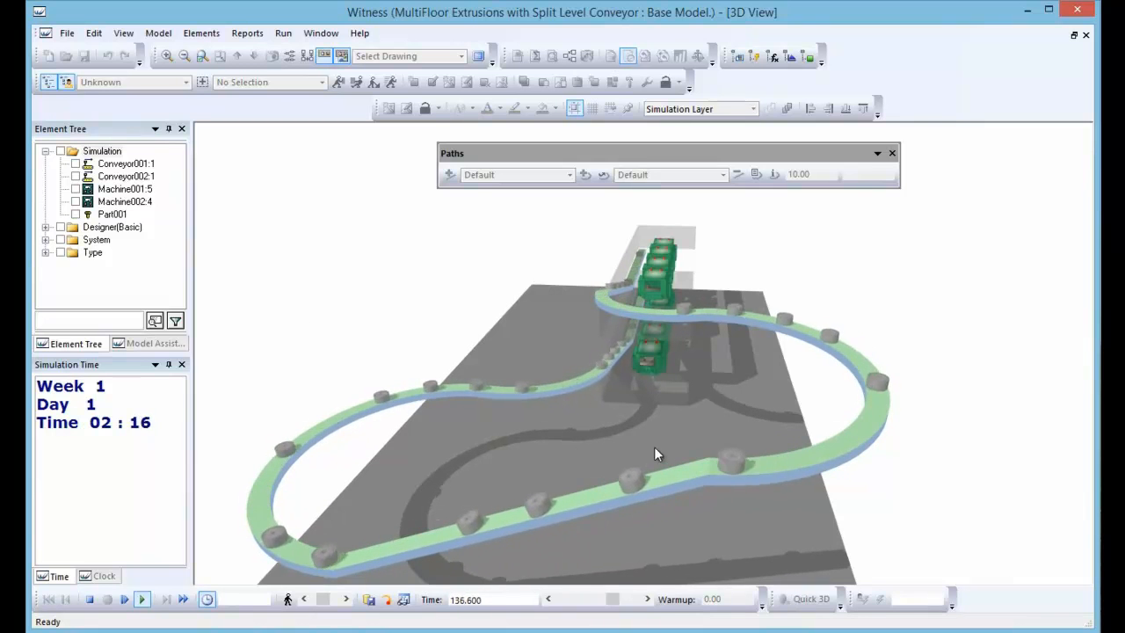
left_click_drag(584, 444, 499, 360)
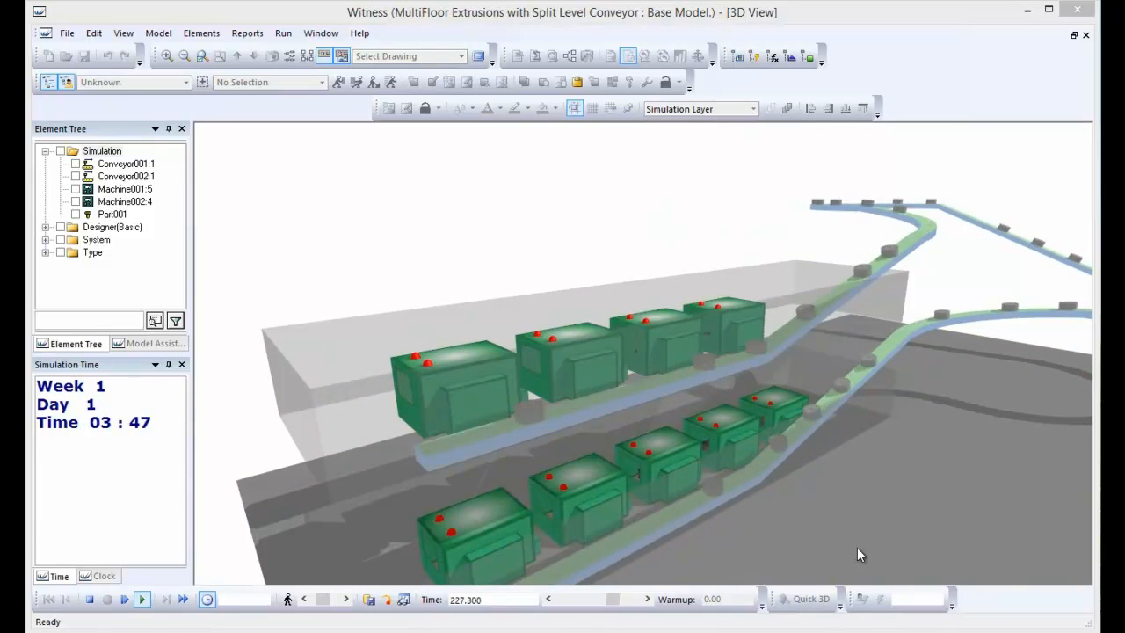
left_click_drag(1083, 500, 838, 478)
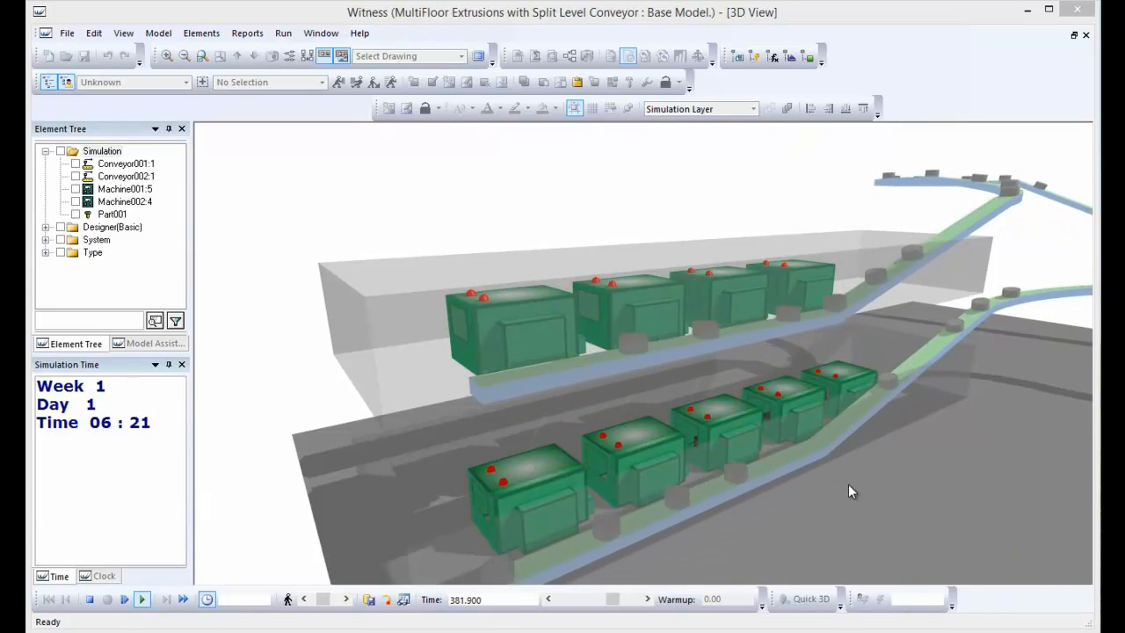
left_click_drag(868, 492, 855, 629)
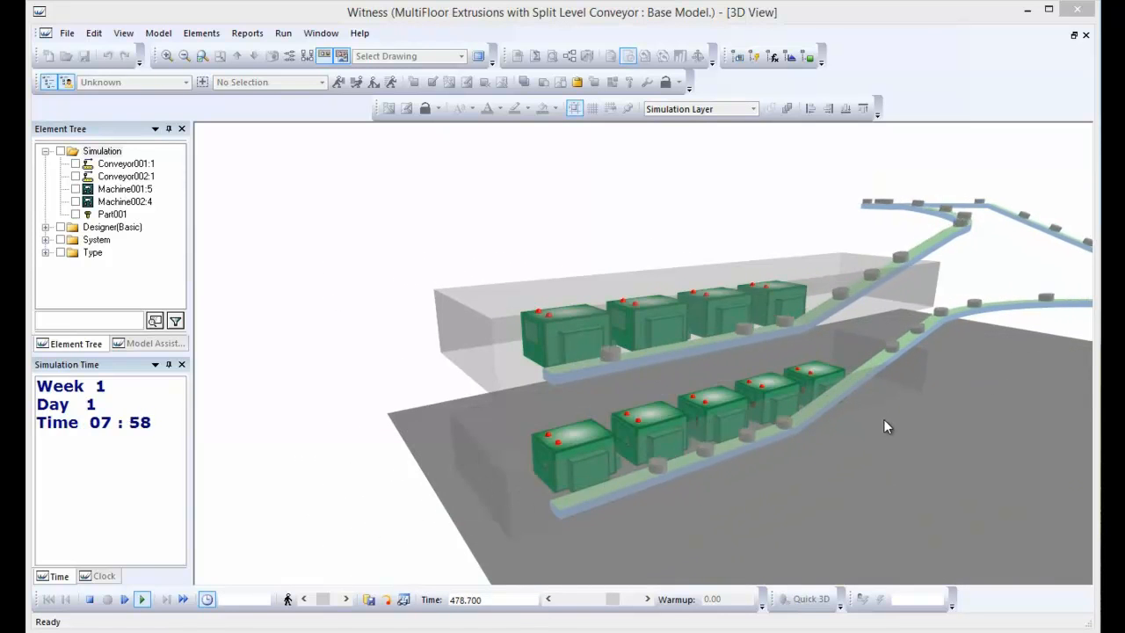
left_click_drag(725, 440, 514, 395)
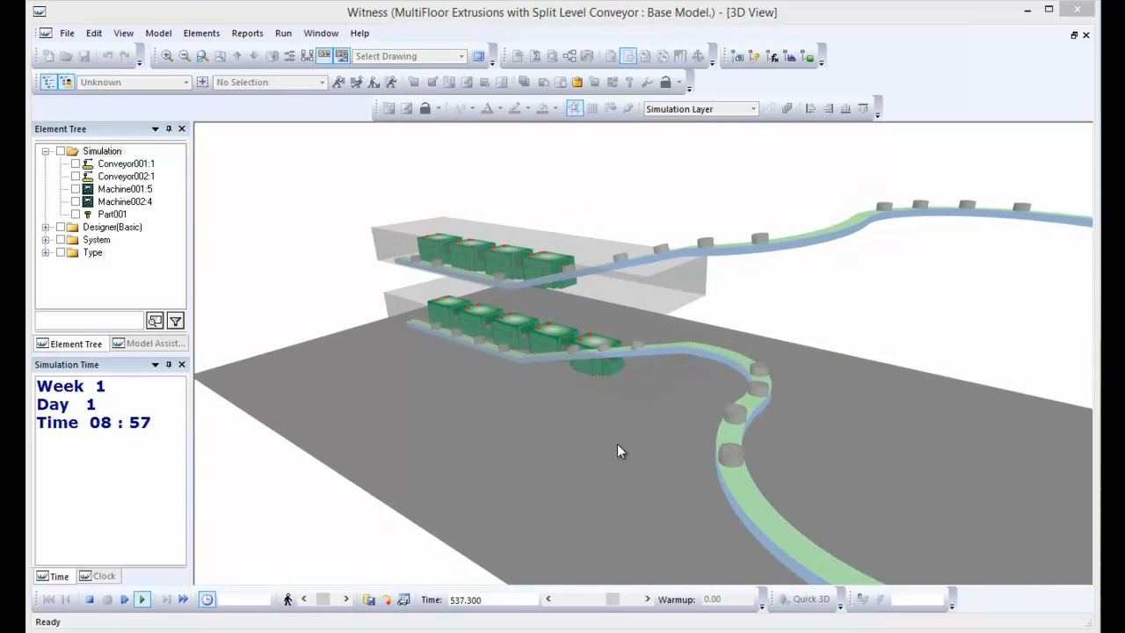
left_click(89, 599)
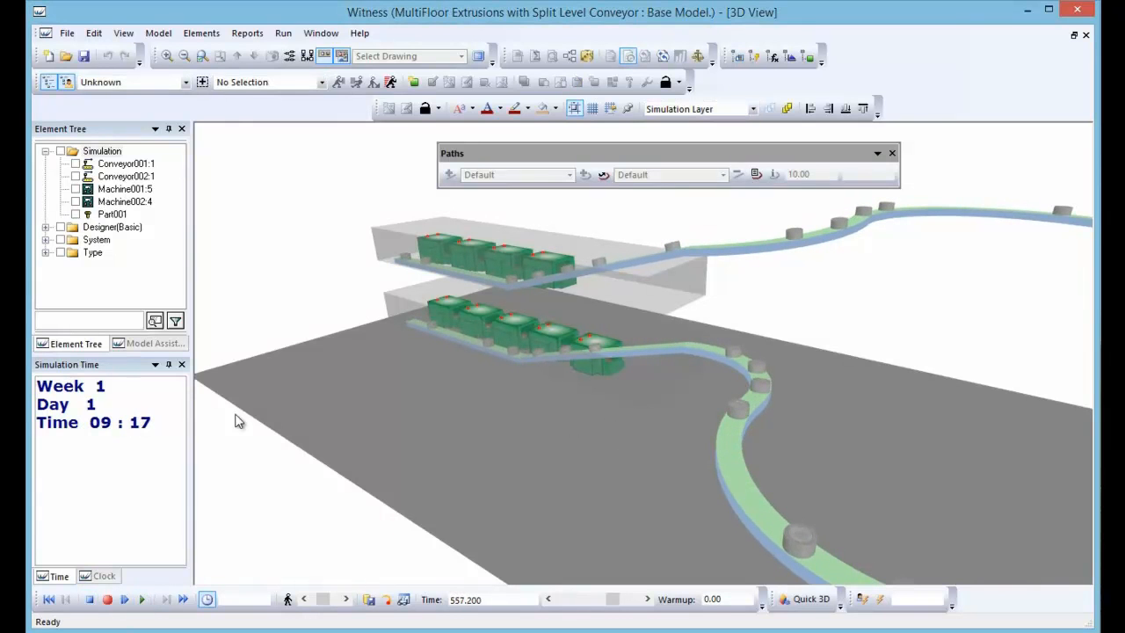
Examine the floor and ceiling height options in the Quick 3D customization settings and leave them without saving.
left_click(159, 33)
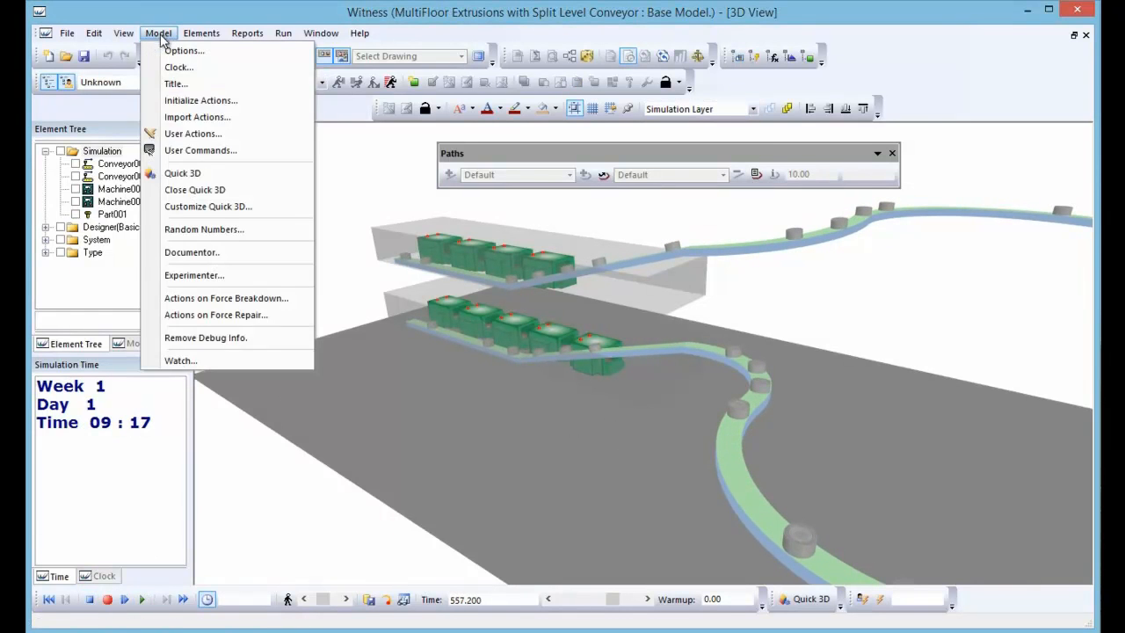
left_click(233, 207)
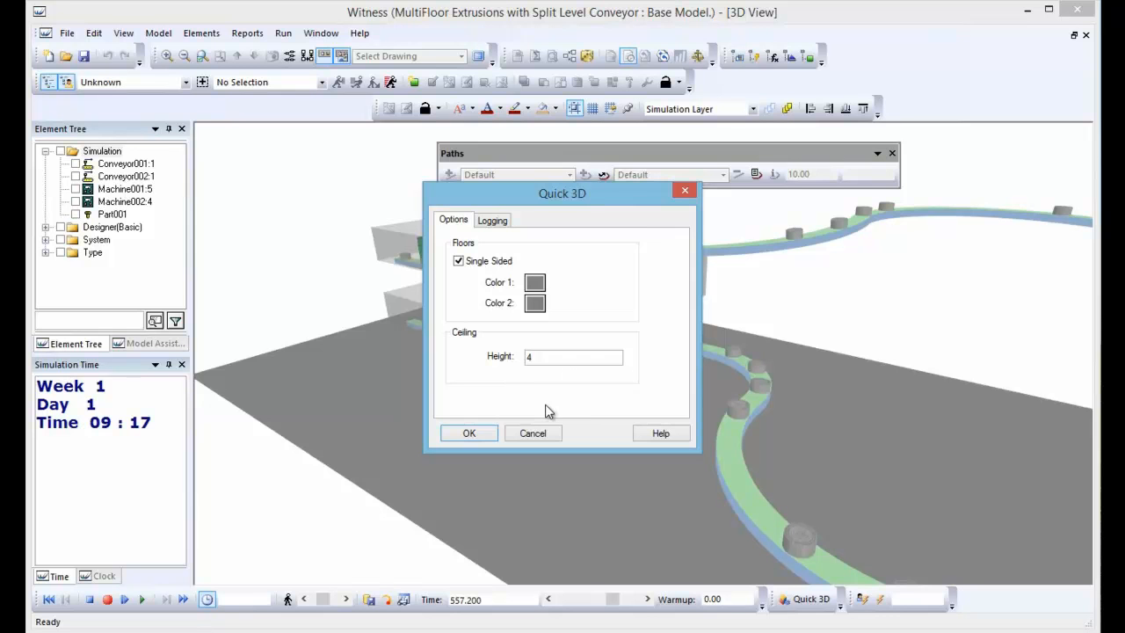
left_click(533, 433)
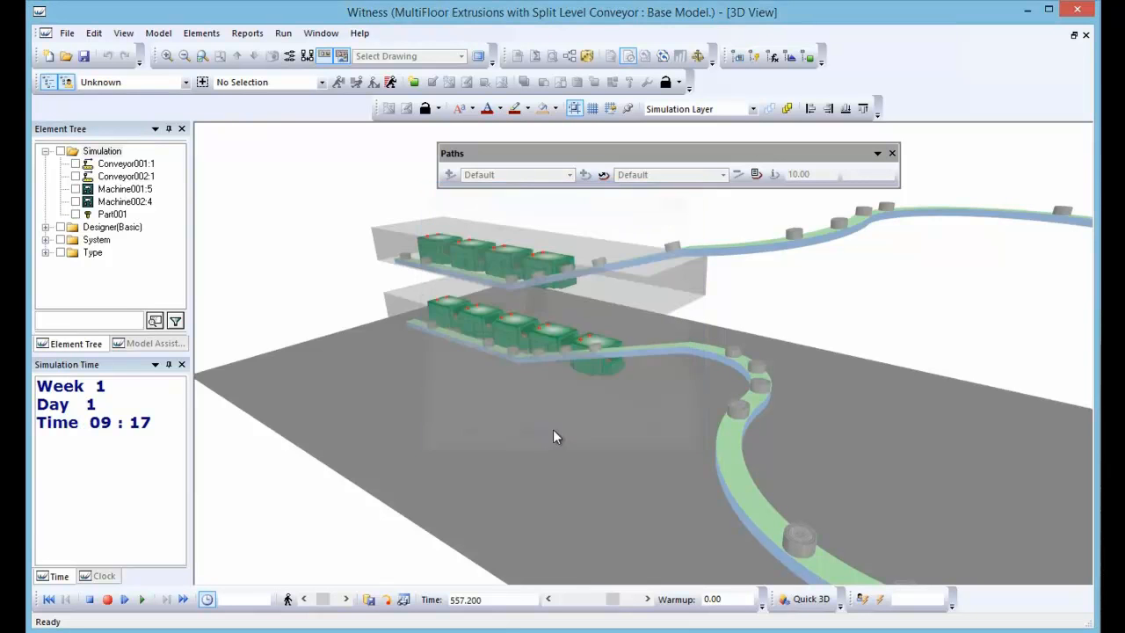
Examine the parts on the sloping conveyor section up close and the whole split-level layout in the 3D view.
left_click_drag(656, 427, 786, 455)
left_click_drag(541, 391, 539, 449)
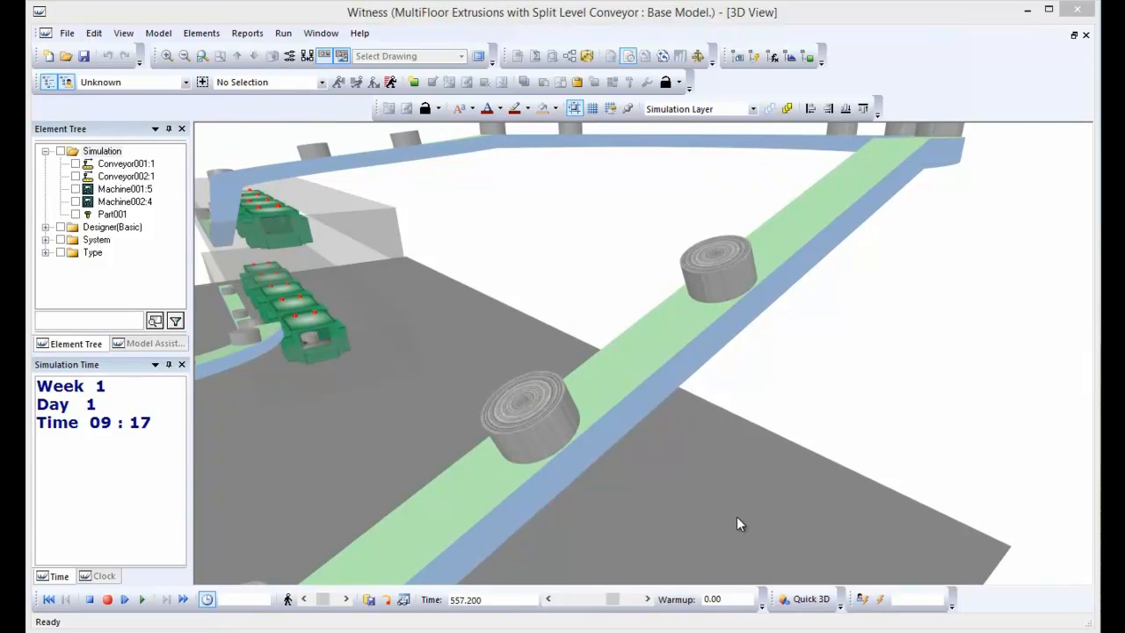
scroll(609, 341, "down", 8)
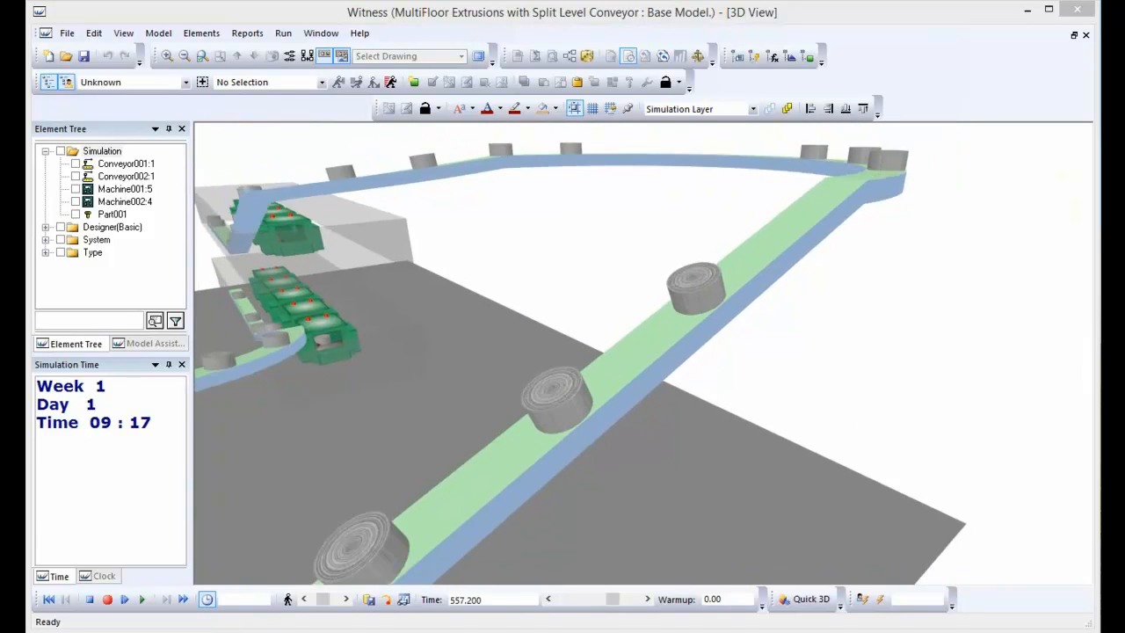
left_click_drag(494, 346, 728, 406)
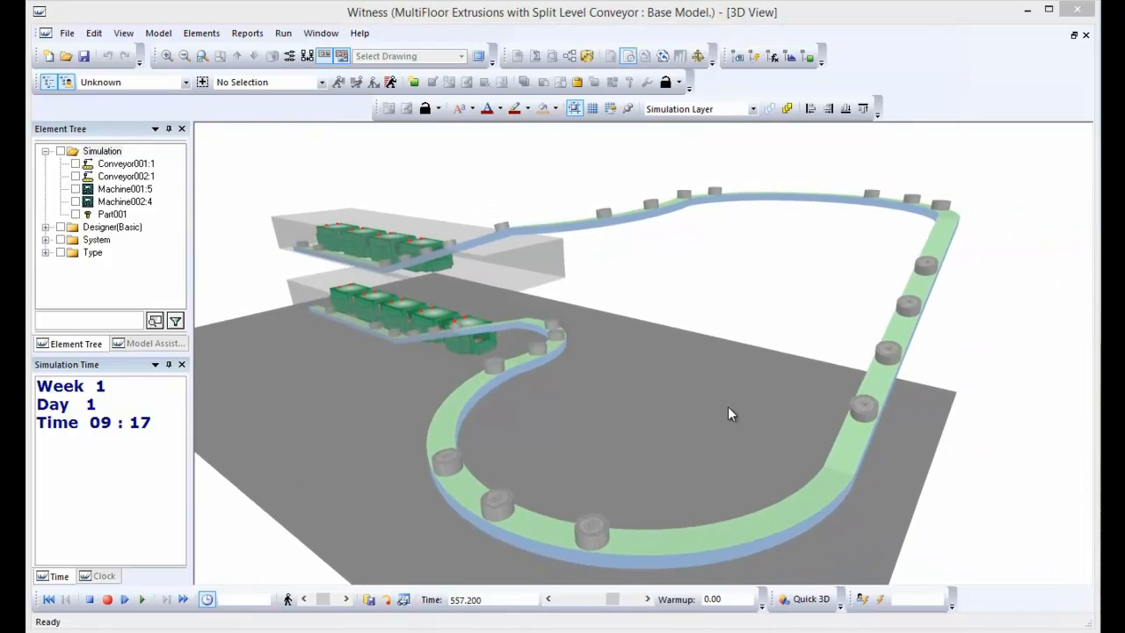
left_click_drag(610, 389, 522, 549)
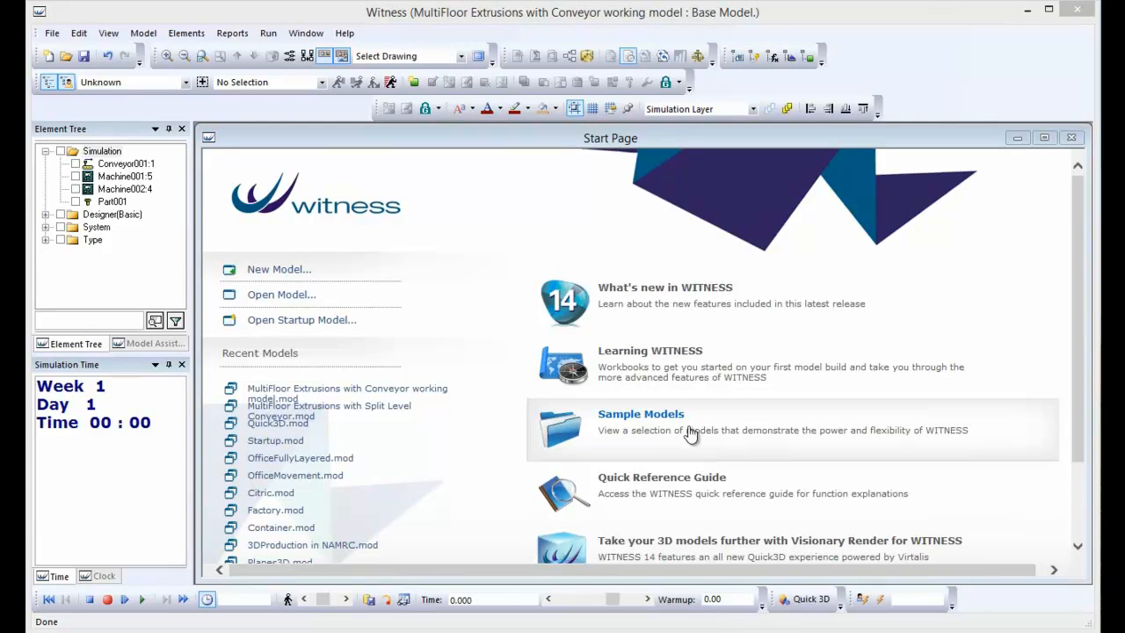
Open the sample model OfficeMovement.mod and examine the extrusion sizes, materials and VR y offsets of its layers.
left_click(653, 418)
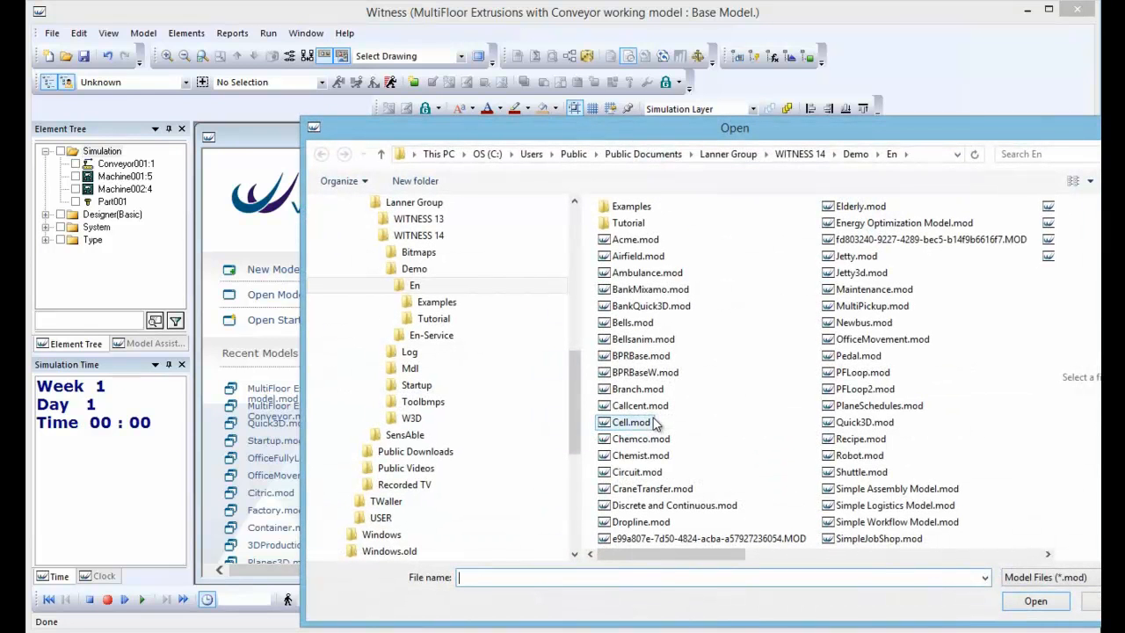
double_click(844, 339)
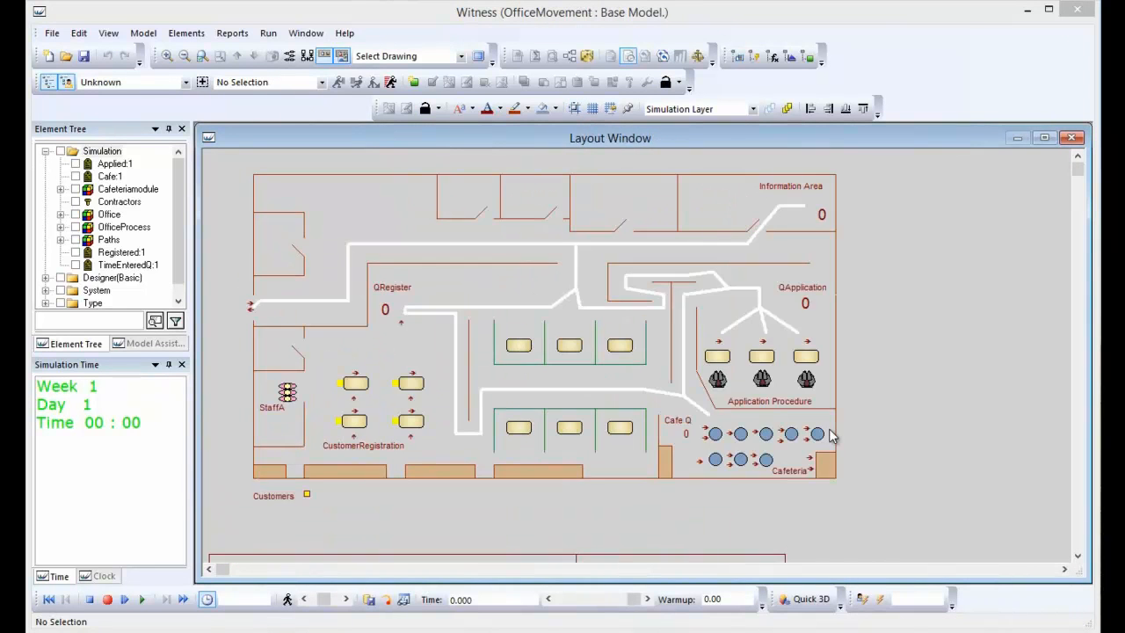
left_click(108, 33)
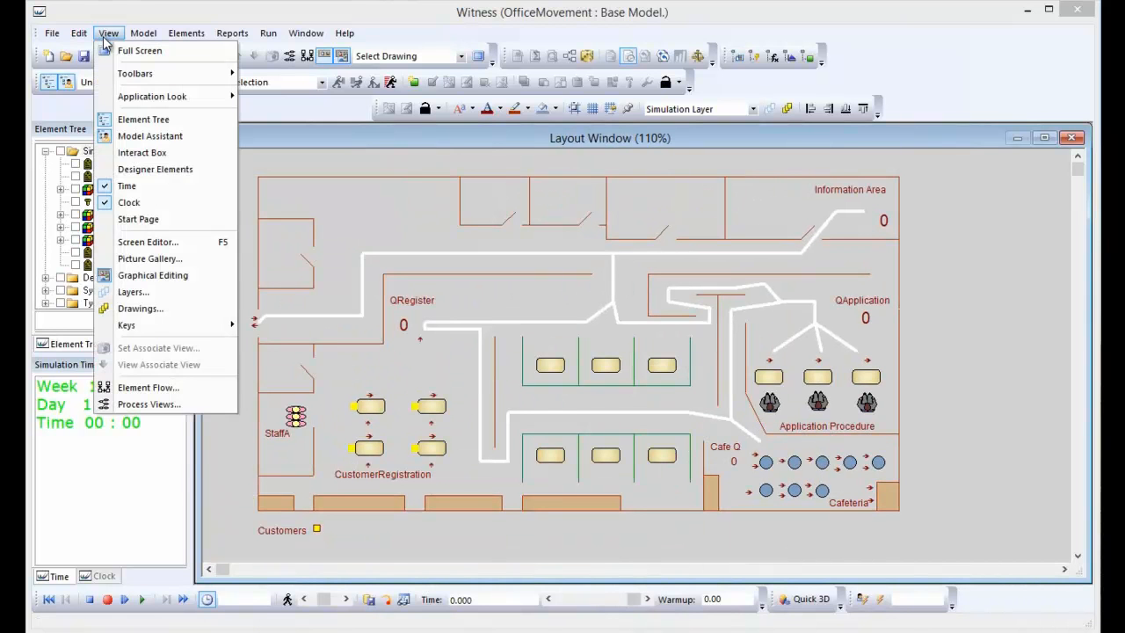
left_click(147, 291)
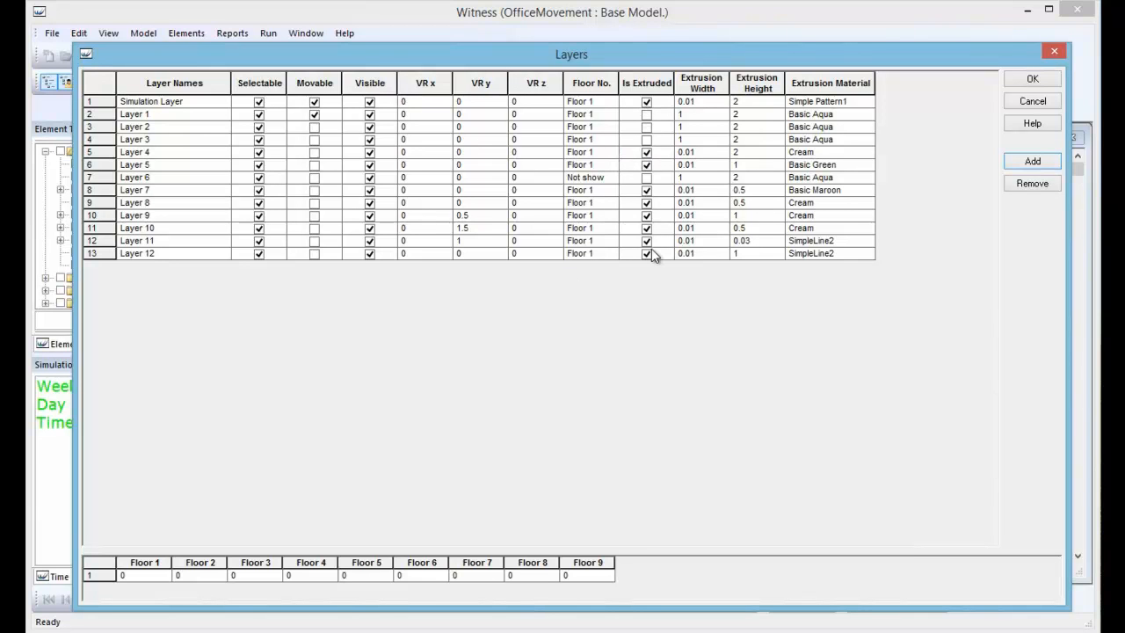
left_click(1033, 79)
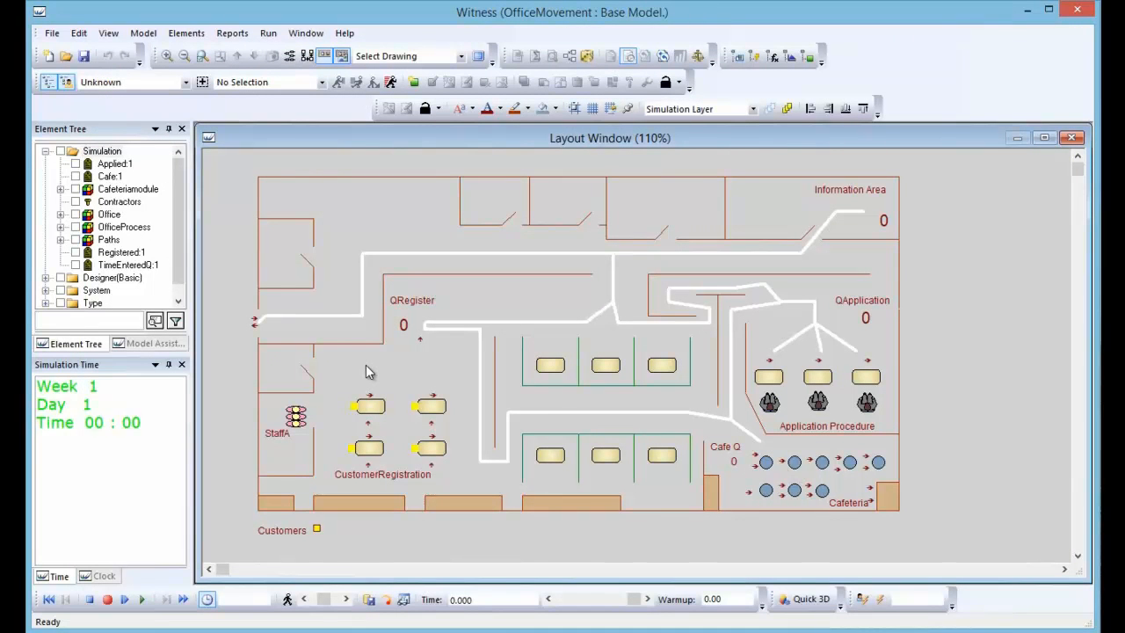
Build the Quick 3D view of the office model, maximize it and view the office layout from above.
left_click(804, 599)
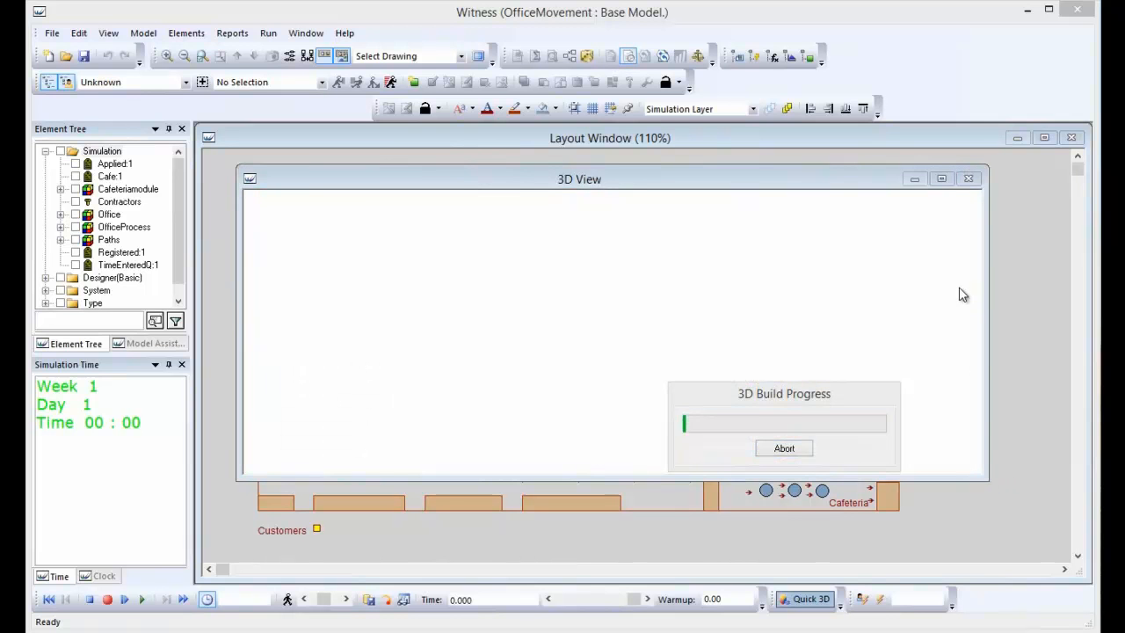
left_click(942, 180)
left_click_drag(552, 389, 615, 364)
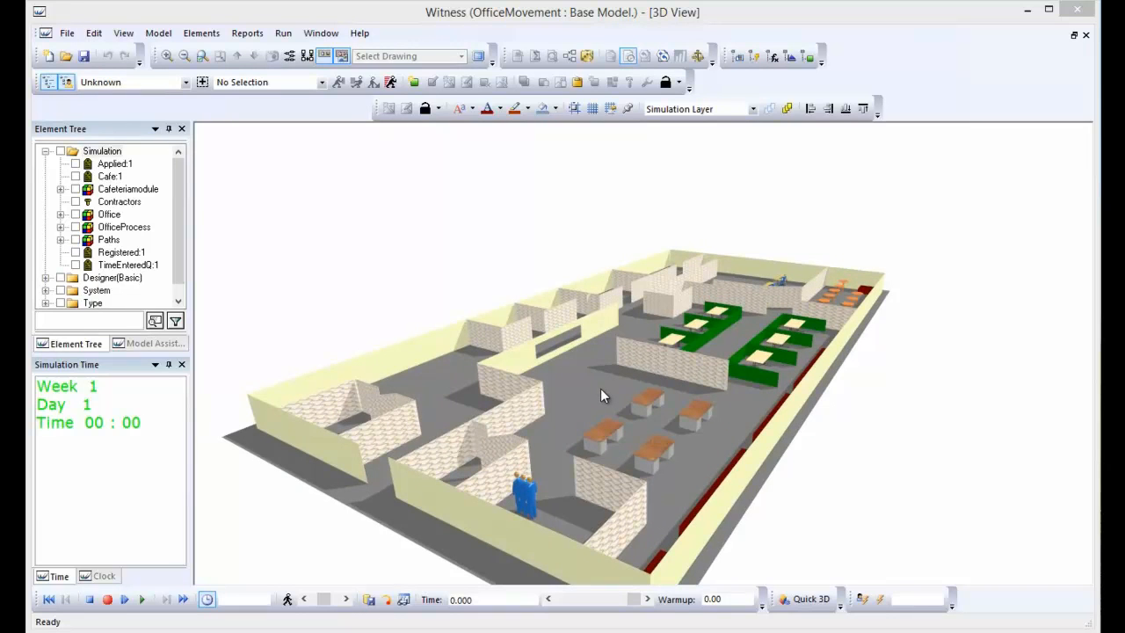
left_click_drag(603, 338, 646, 371)
left_click_drag(526, 494, 509, 346)
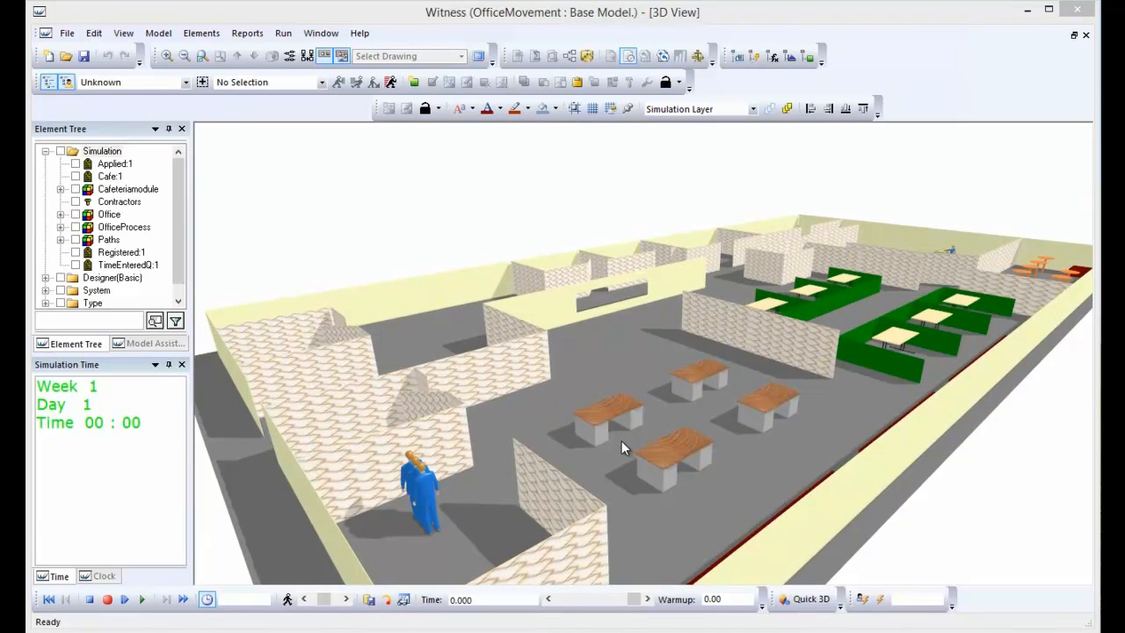
Examine the desks, cupboards, cafeteria tables, patterned walls and staff figures up close in the 3D view, ending with the whole office.
left_click_drag(653, 442, 723, 477)
left_click_drag(736, 240, 698, 103)
left_click_drag(684, 340, 655, 317)
left_click_drag(681, 476, 595, 563)
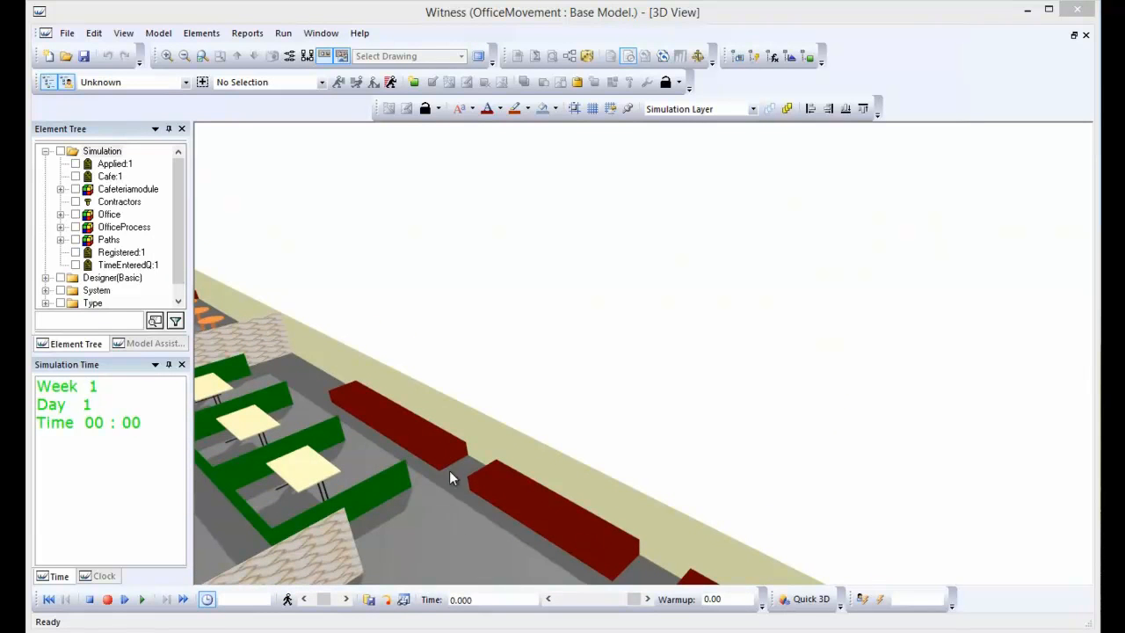
left_click_drag(345, 378, 454, 419)
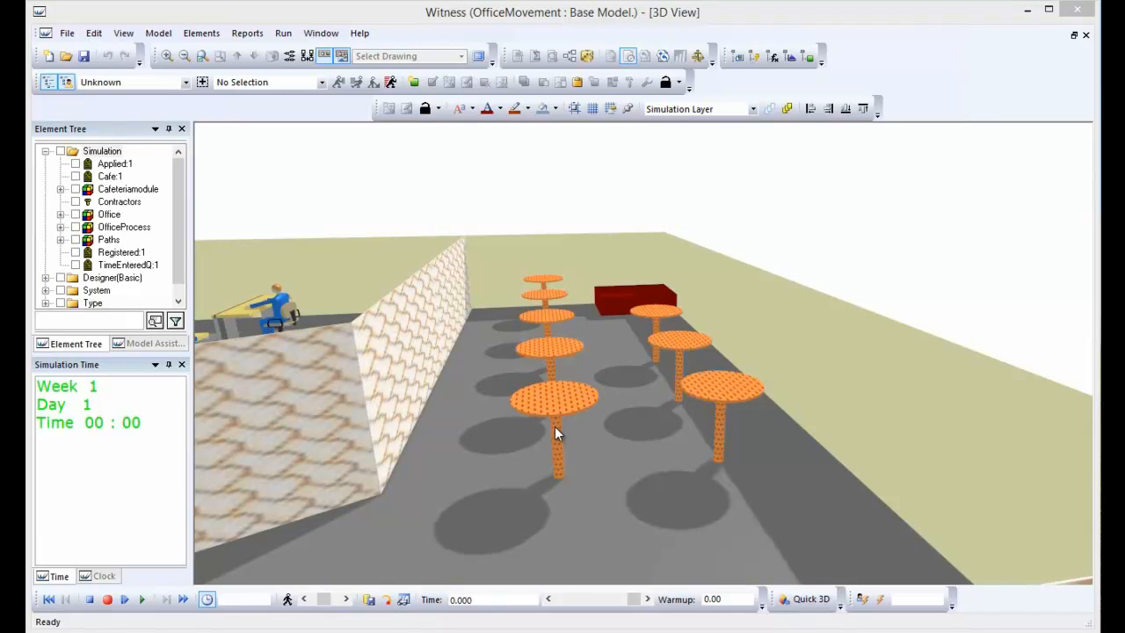
left_click_drag(536, 396, 736, 502)
left_click_drag(496, 445, 656, 419)
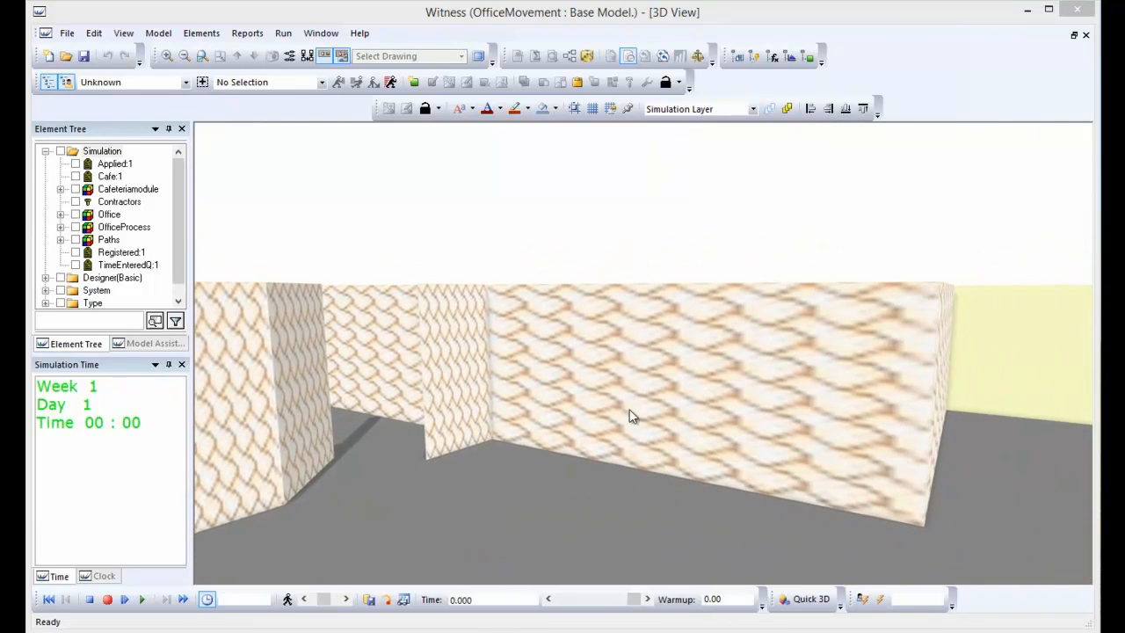
left_click_drag(594, 387, 568, 397)
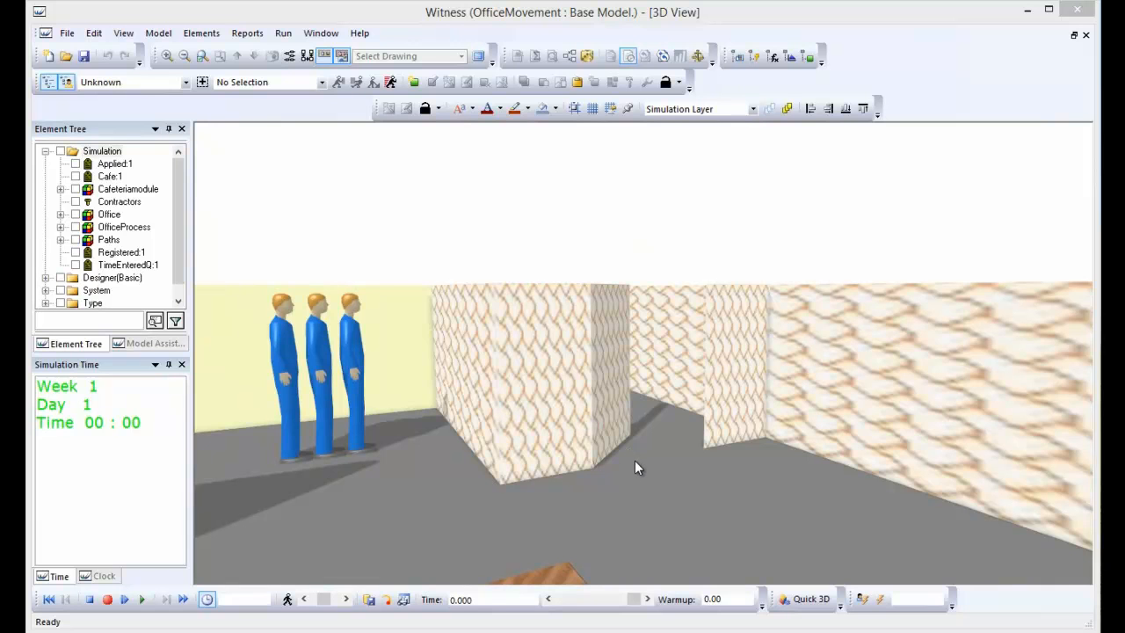
left_click_drag(634, 460, 691, 211)
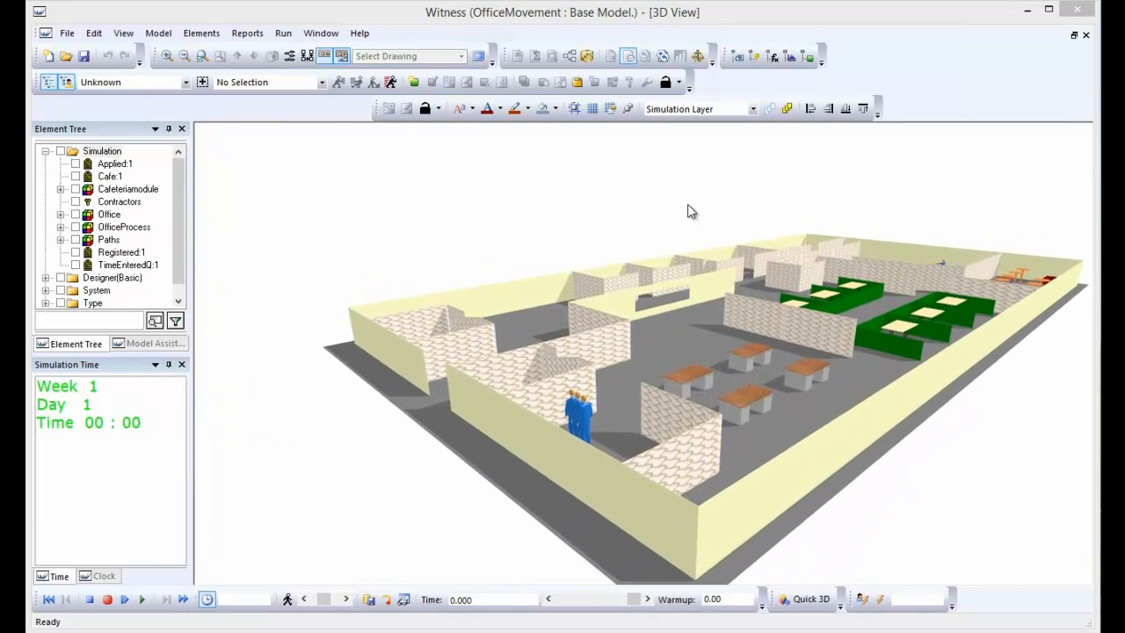
Import Ducati.jpg from the desktop's Pic folder as the Simulation Layer's extrusion material and accept the layer settings.
left_click(123, 32)
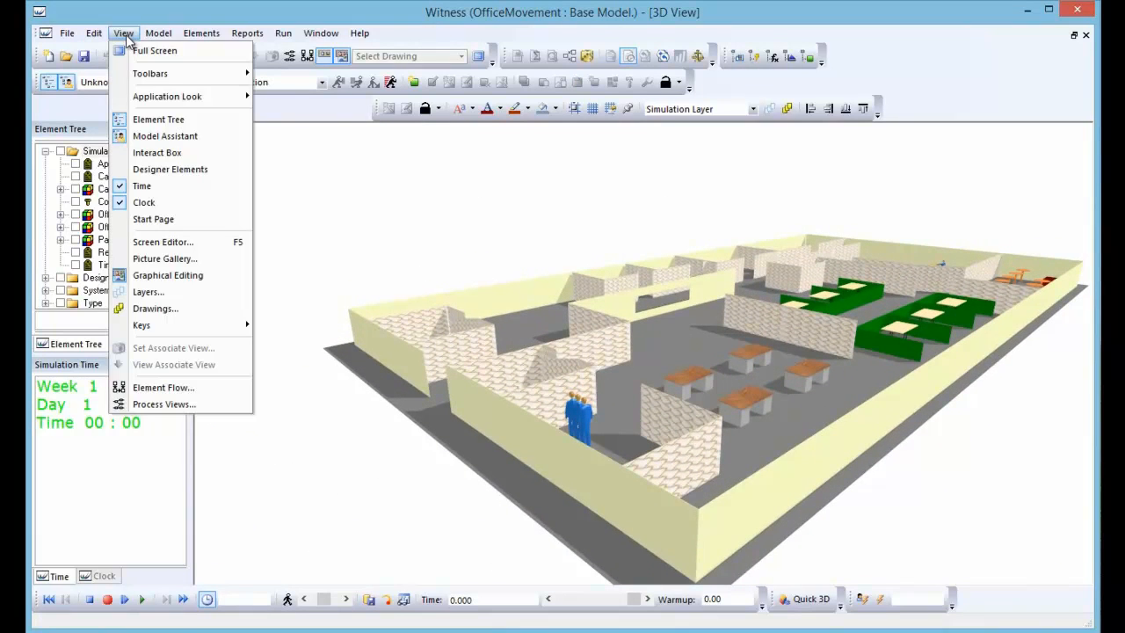
left_click(149, 292)
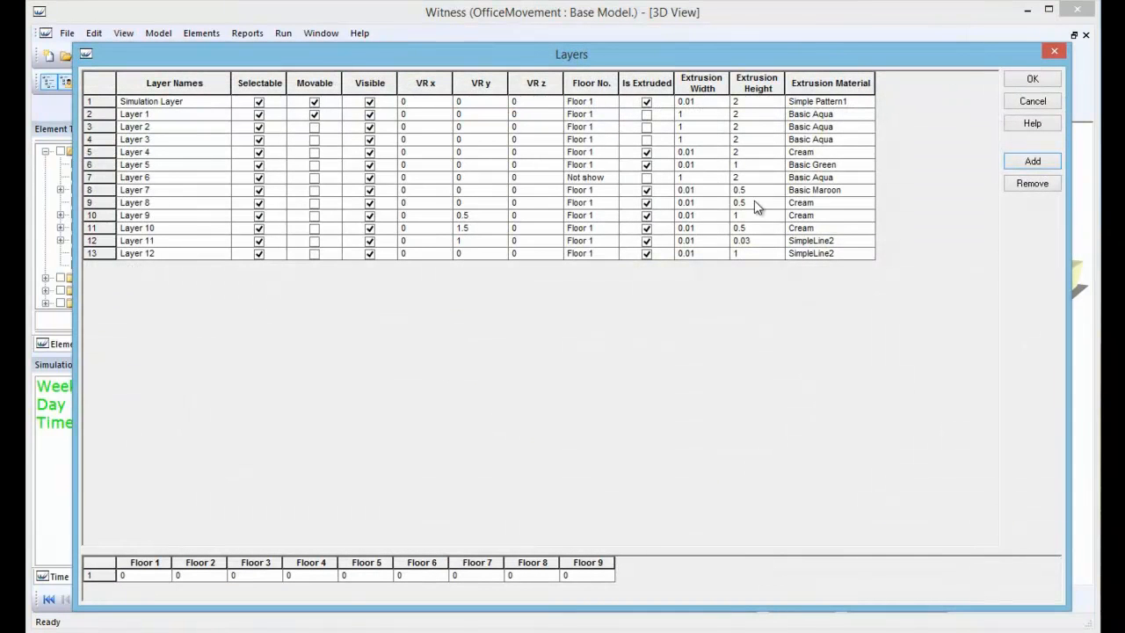
left_click(865, 101)
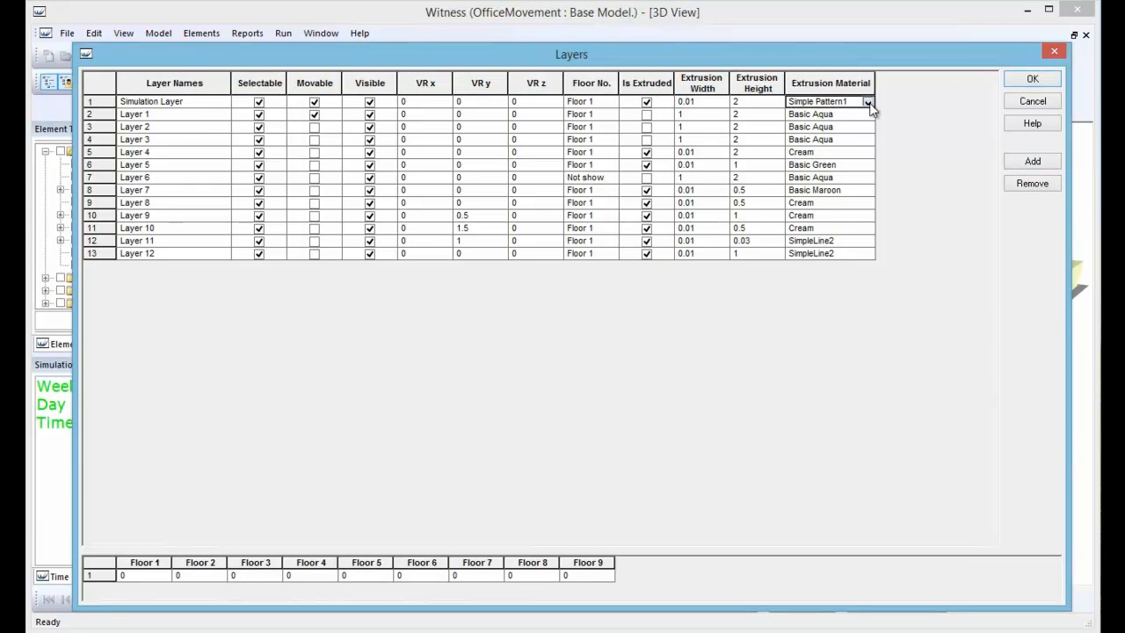
left_click(869, 103)
left_click(850, 101)
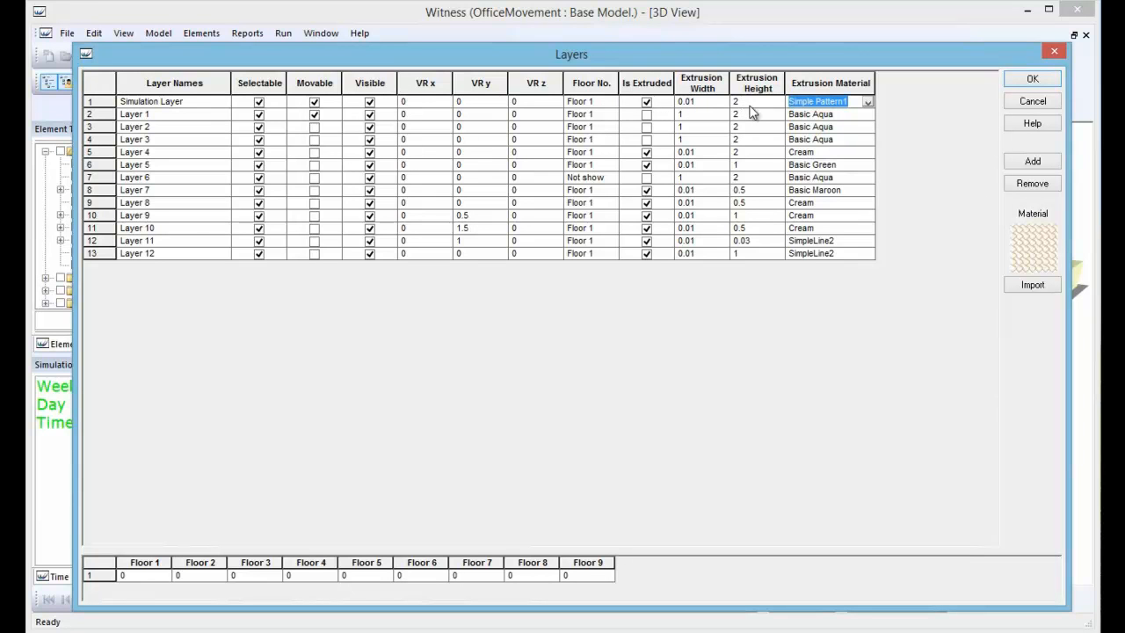
left_click(1033, 286)
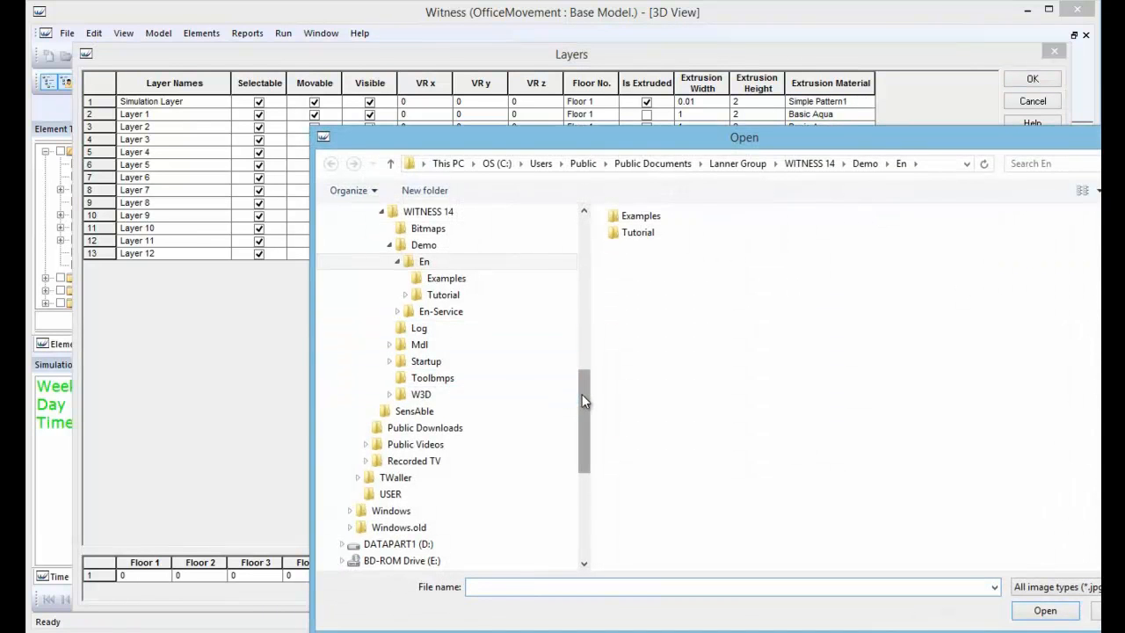
left_click_drag(582, 394, 581, 245)
left_click(362, 286)
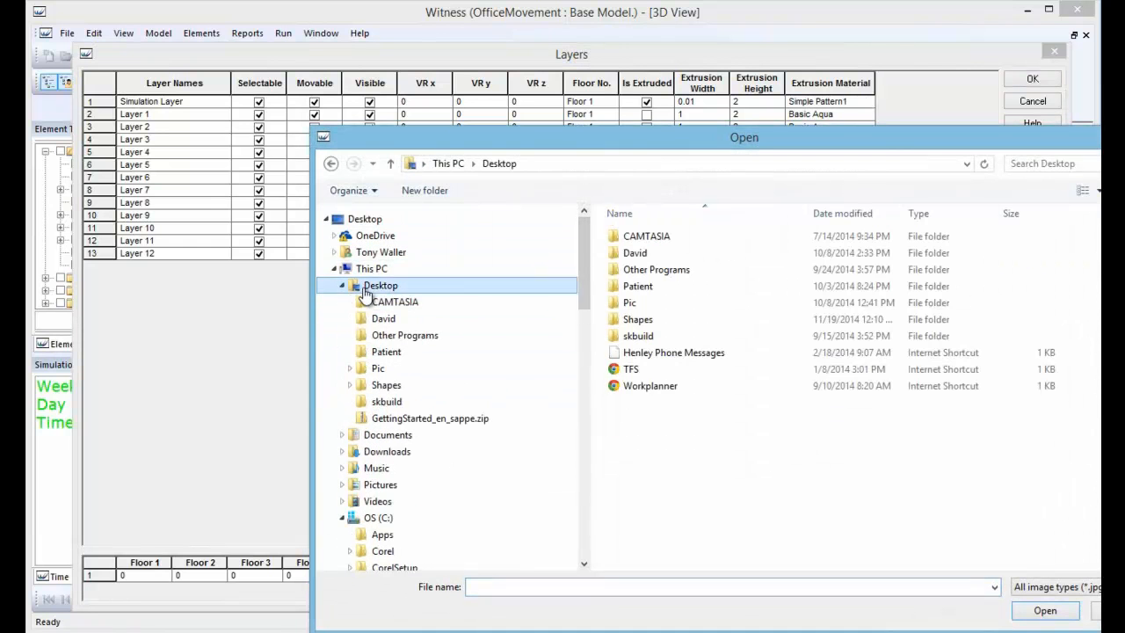
double_click(628, 305)
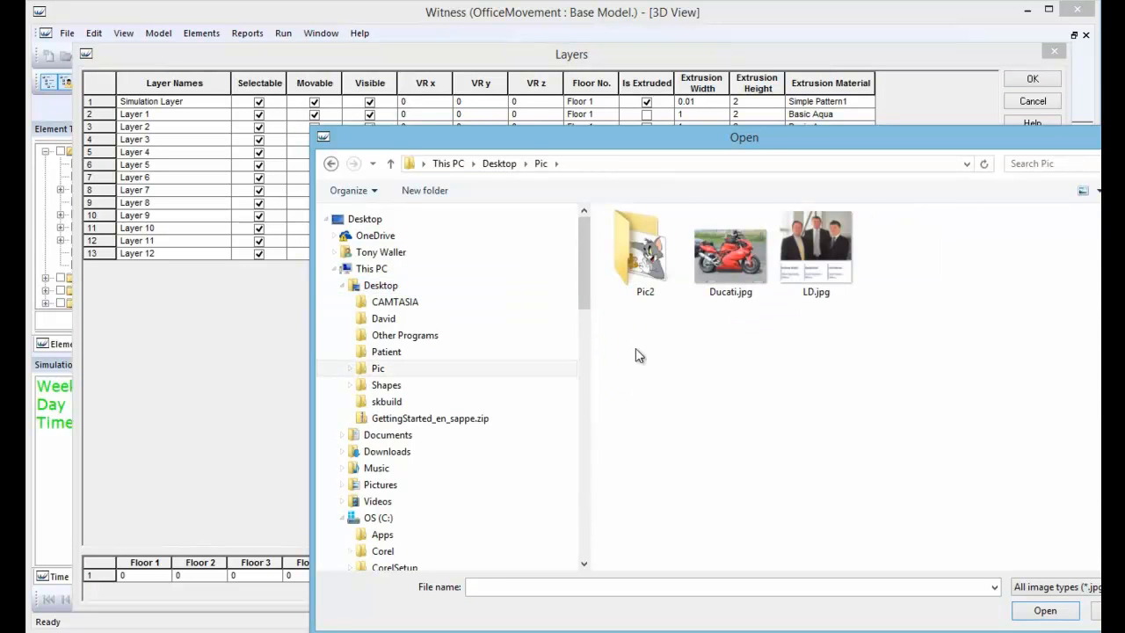
left_click(718, 266)
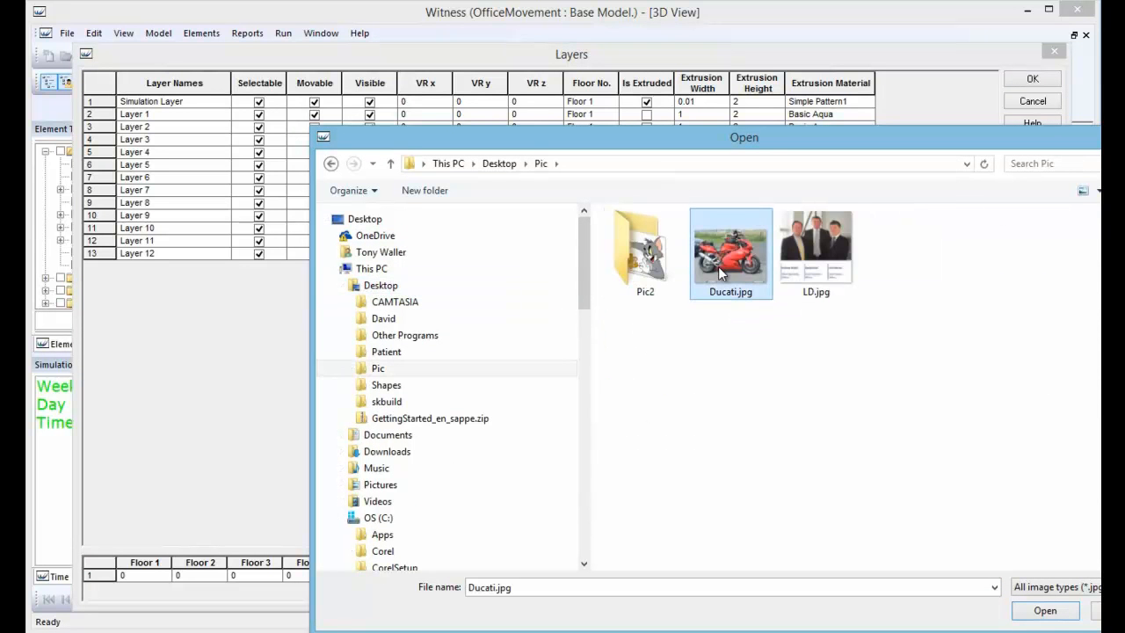
left_click(1045, 610)
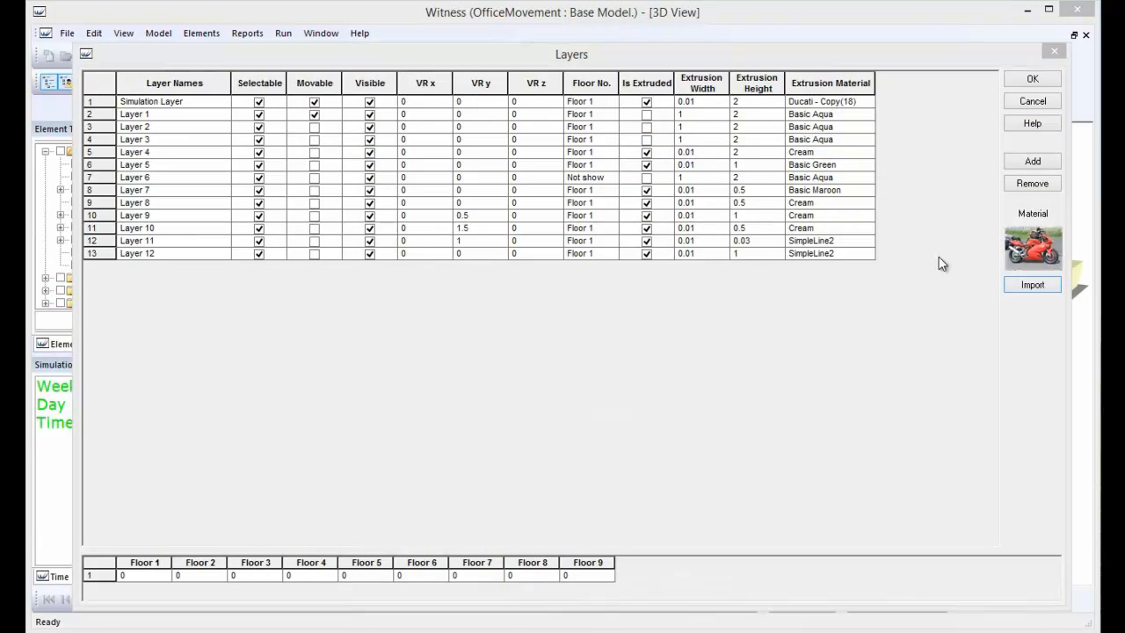
left_click(1032, 80)
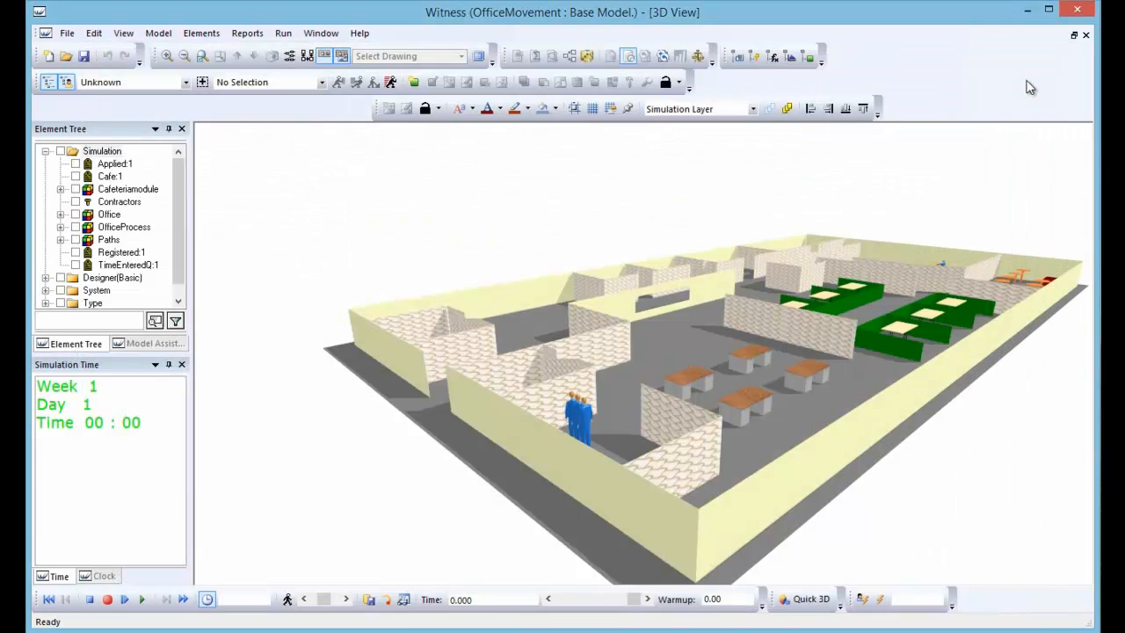
Rebuild the Quick 3D view and examine the walls textured with the motorcycle picture and the window opening in the cream wall.
left_click(786, 597)
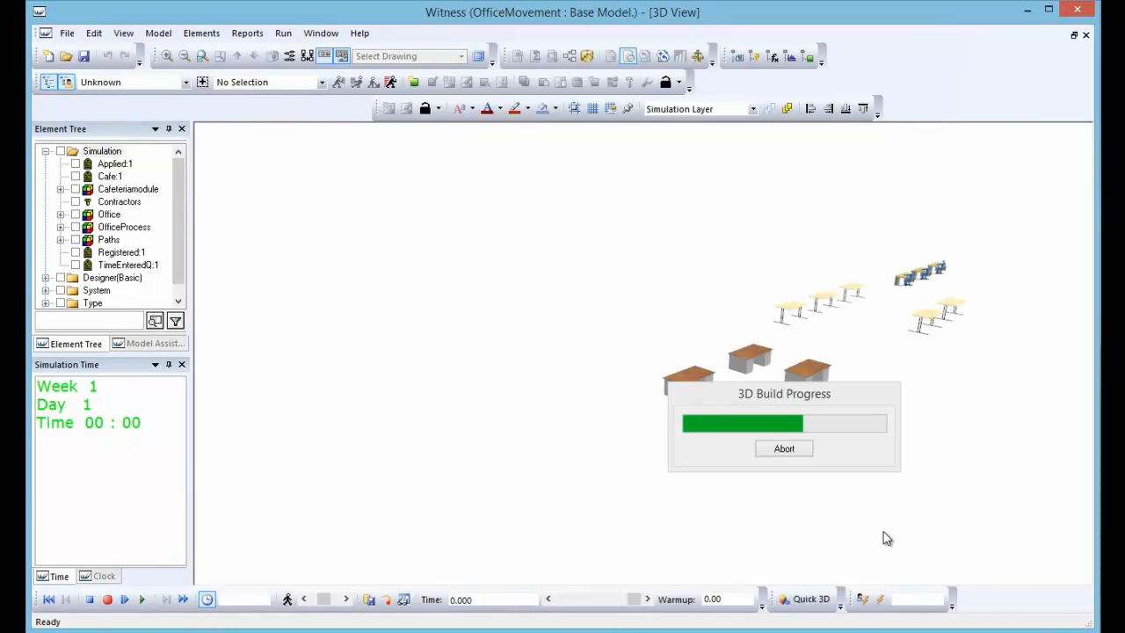
left_click_drag(753, 373, 796, 171)
left_click_drag(567, 405, 600, 458)
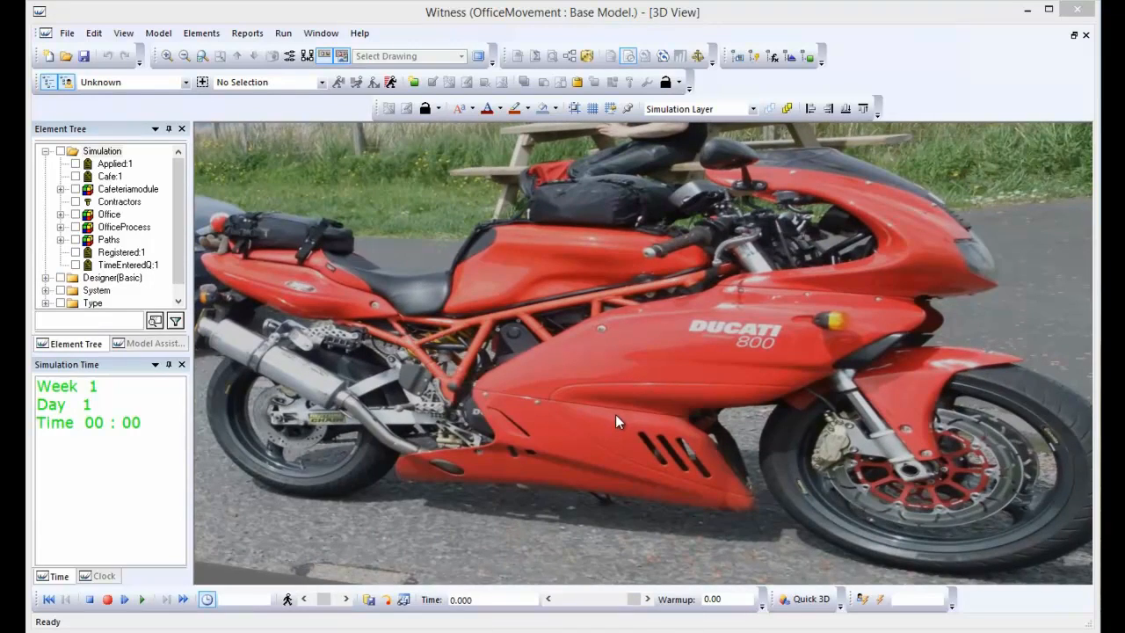
left_click_drag(625, 373, 777, 440)
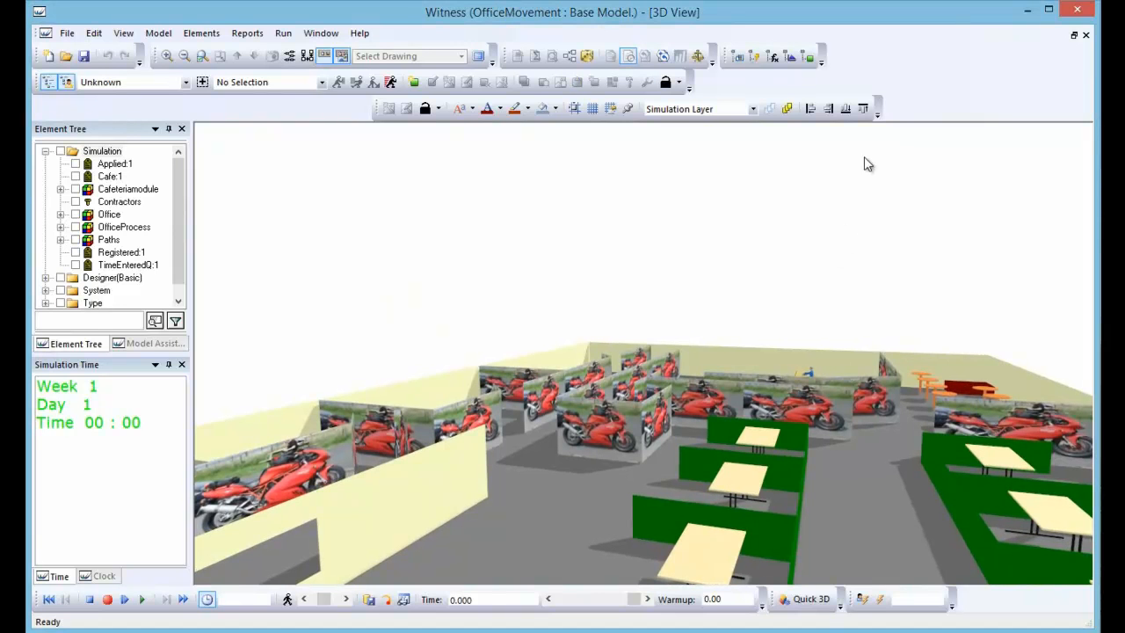
left_click_drag(488, 484, 540, 492)
left_click_drag(538, 487, 609, 430)
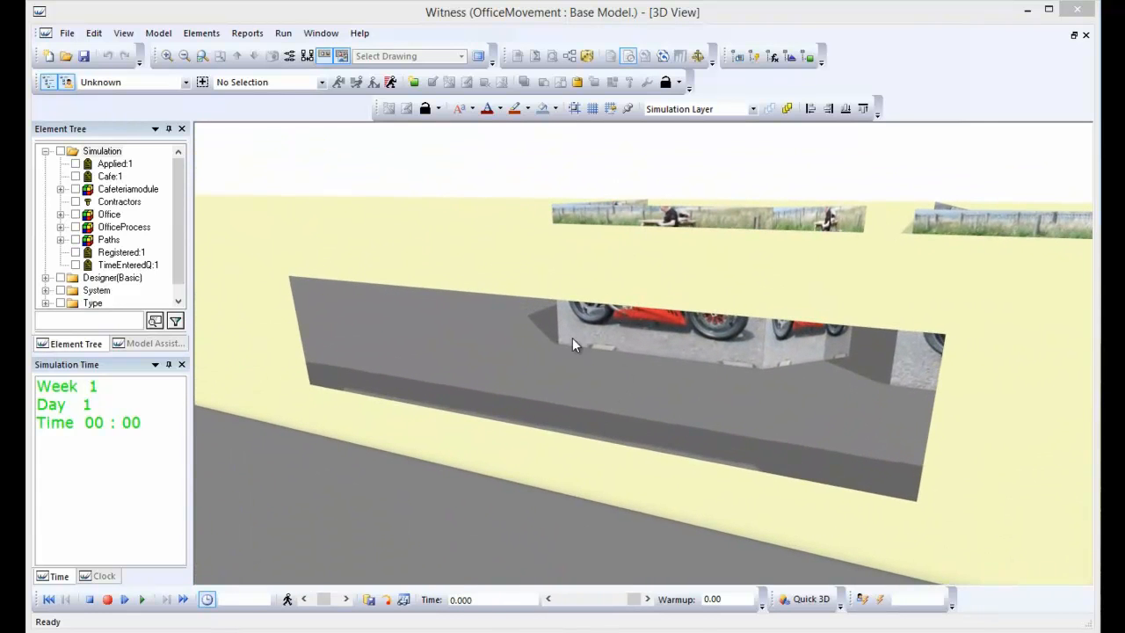
left_click_drag(363, 387, 569, 356)
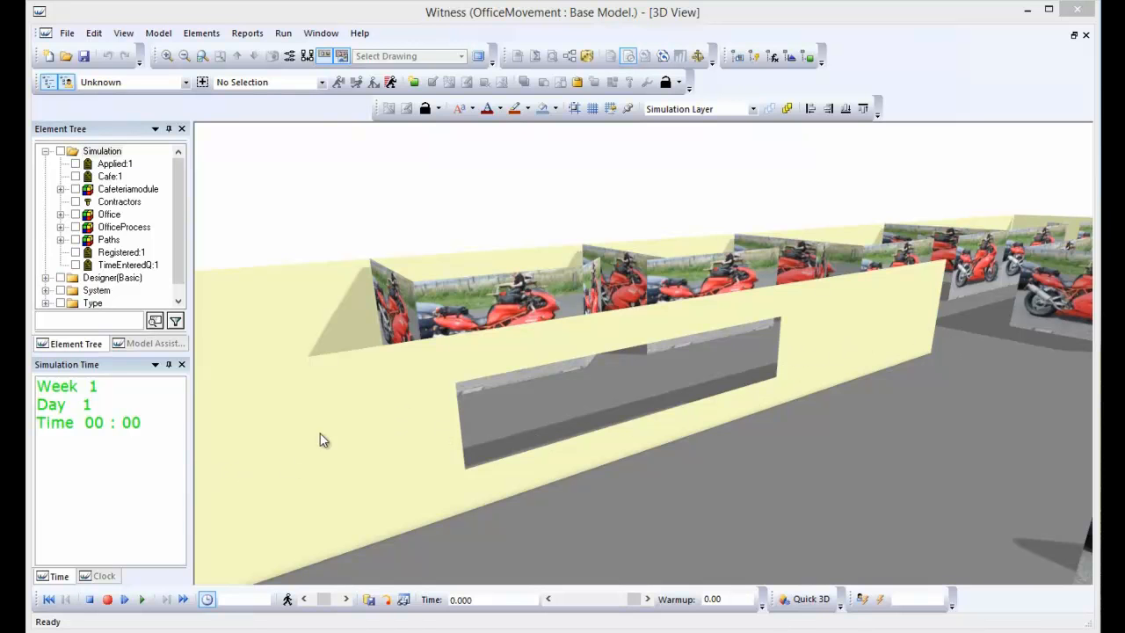
Examine the extrusion heights and VR y offsets of Layers 8, 9 and 10, and view the whole office in 3D.
left_click(122, 35)
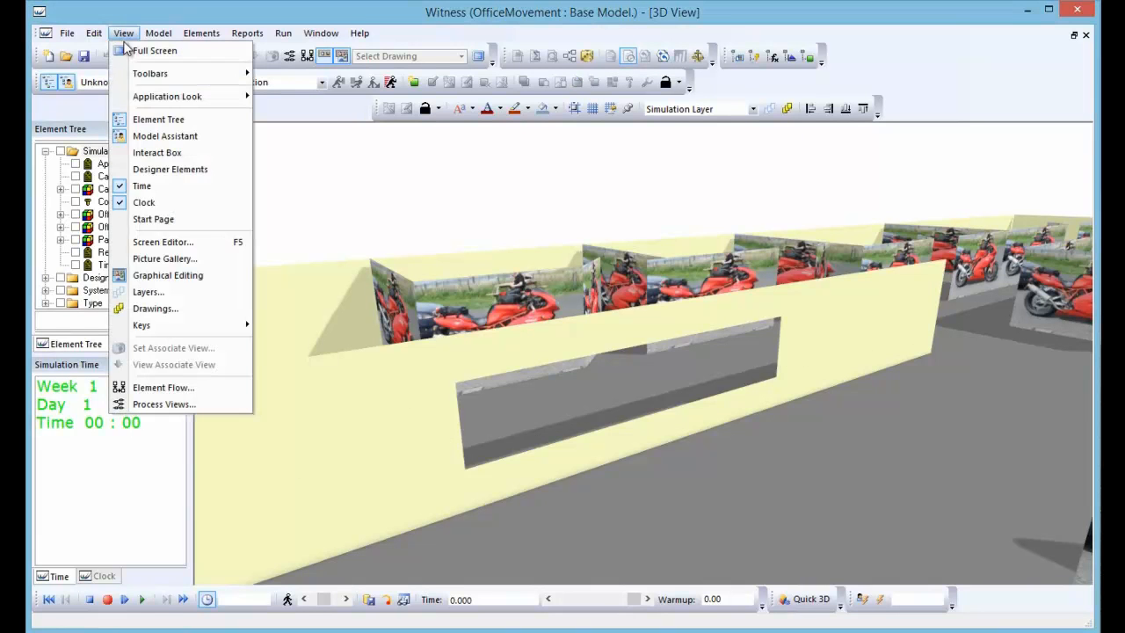
left_click(157, 291)
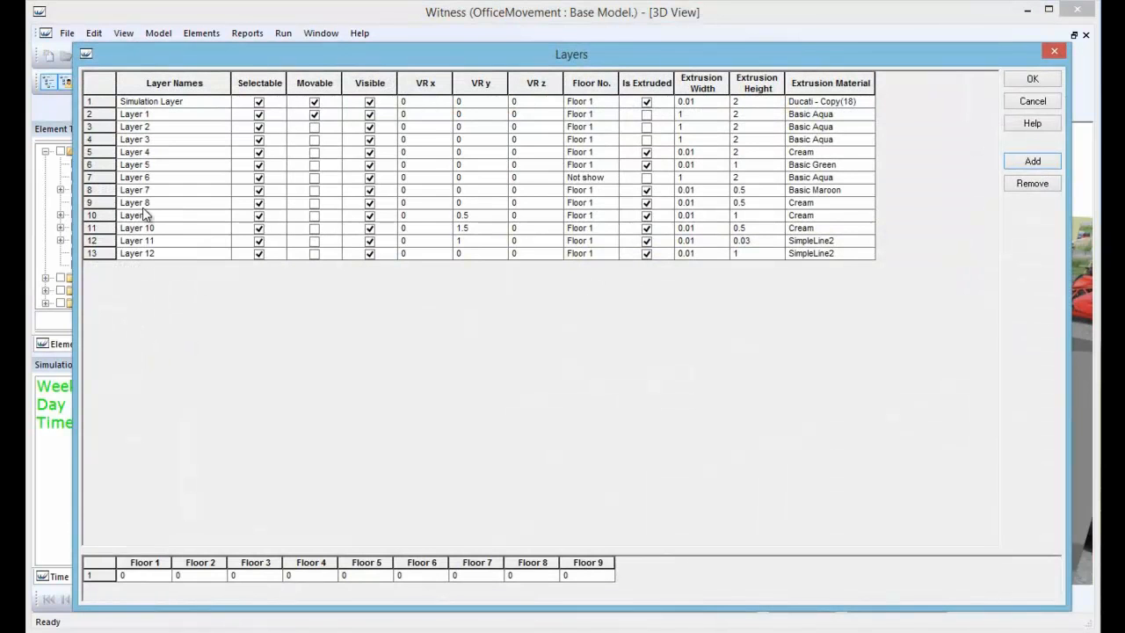
left_click_drag(104, 202, 105, 227)
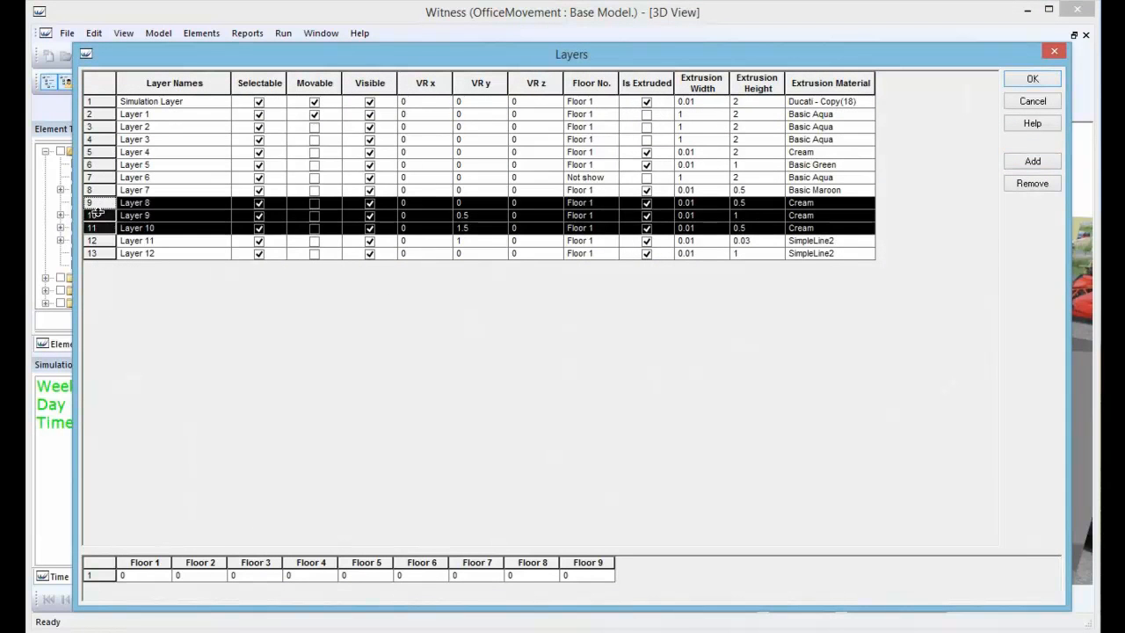
left_click(132, 208)
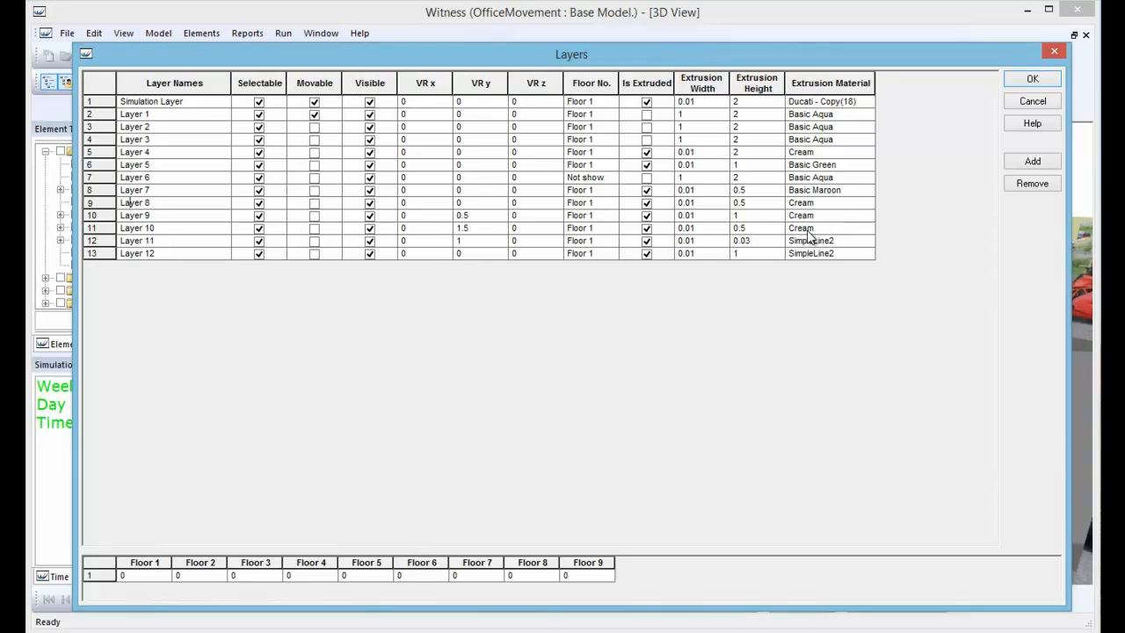
left_click(745, 219)
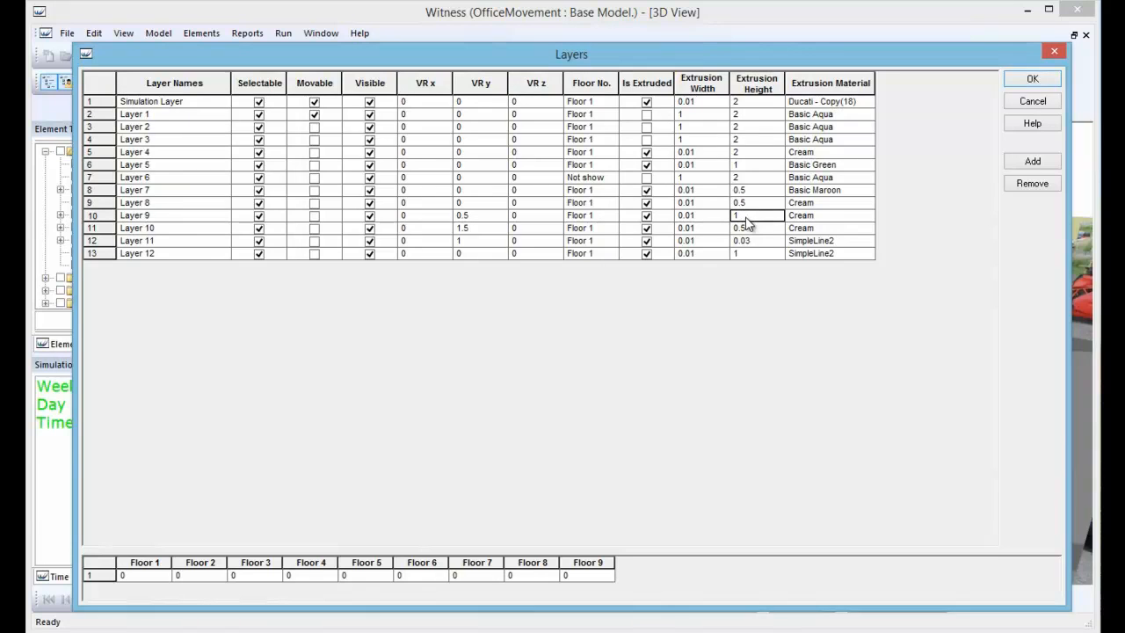
left_click(749, 228)
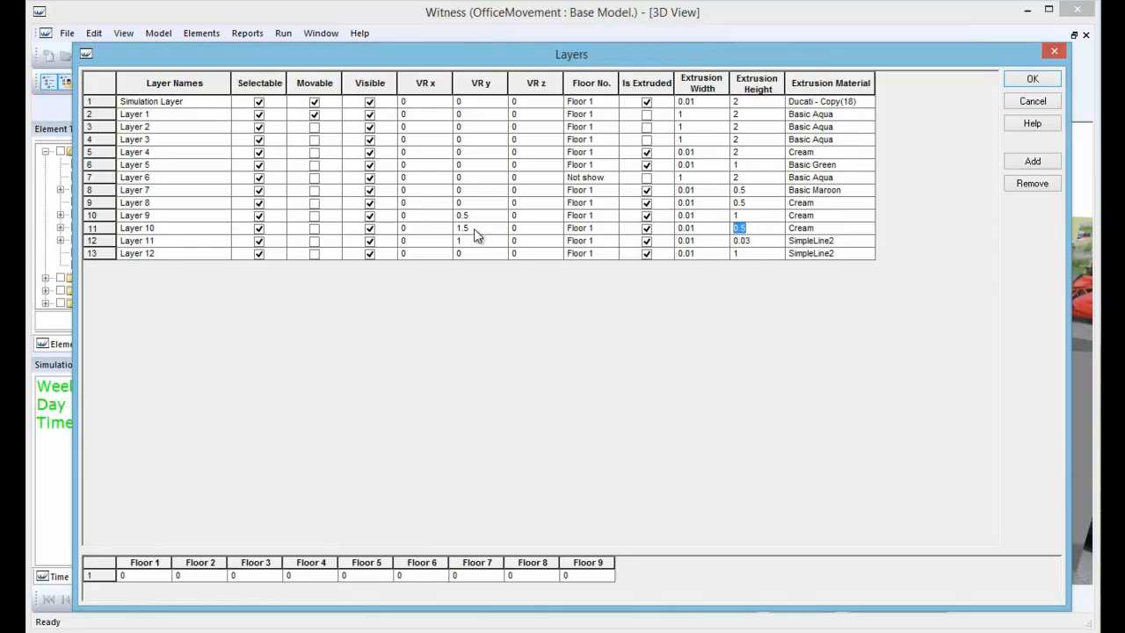
left_click(1032, 80)
left_click_drag(567, 362, 484, 343)
left_click_drag(567, 435, 585, 632)
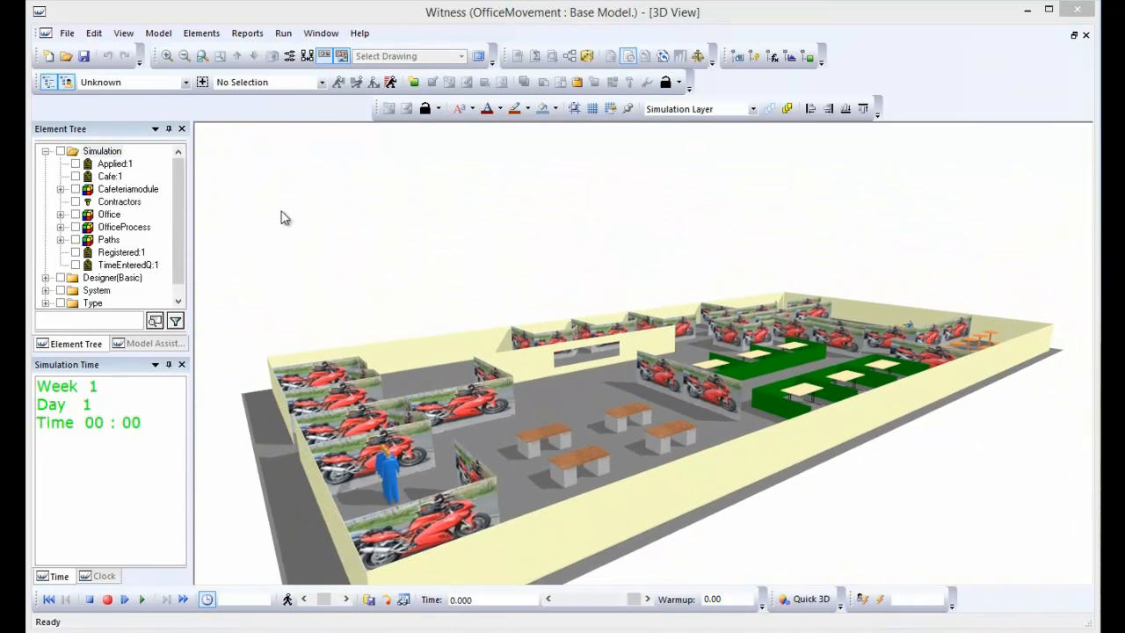
Open OfficeFullyLayered.mod without saving changes to OfficeMovement.mod, and build its Quick 3D view in a maximized window.
left_click(68, 34)
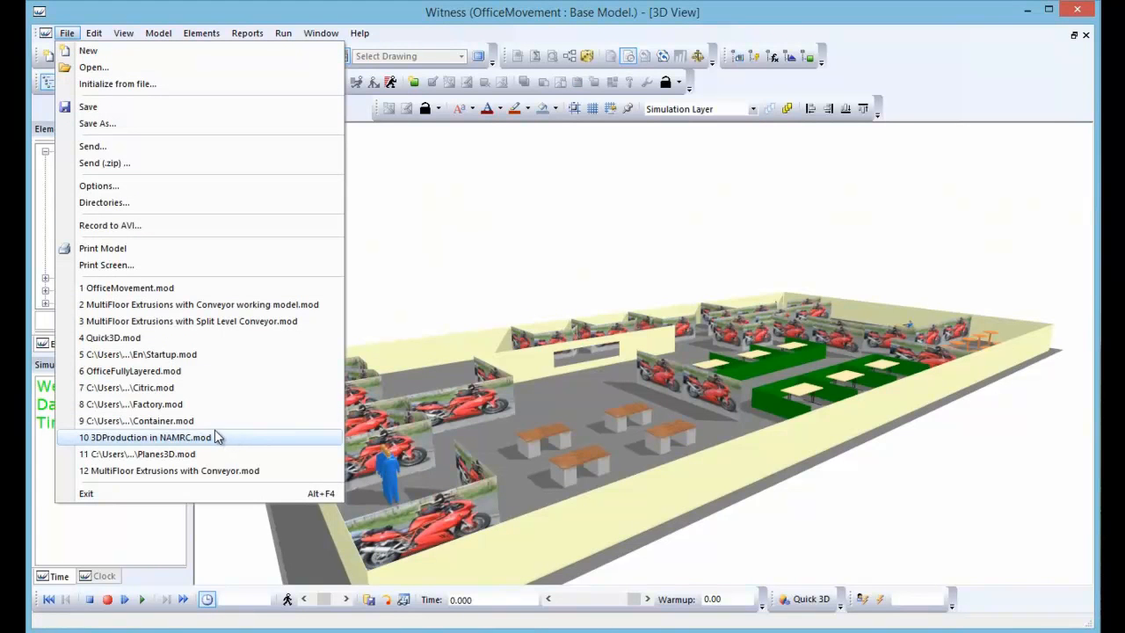
left_click(154, 371)
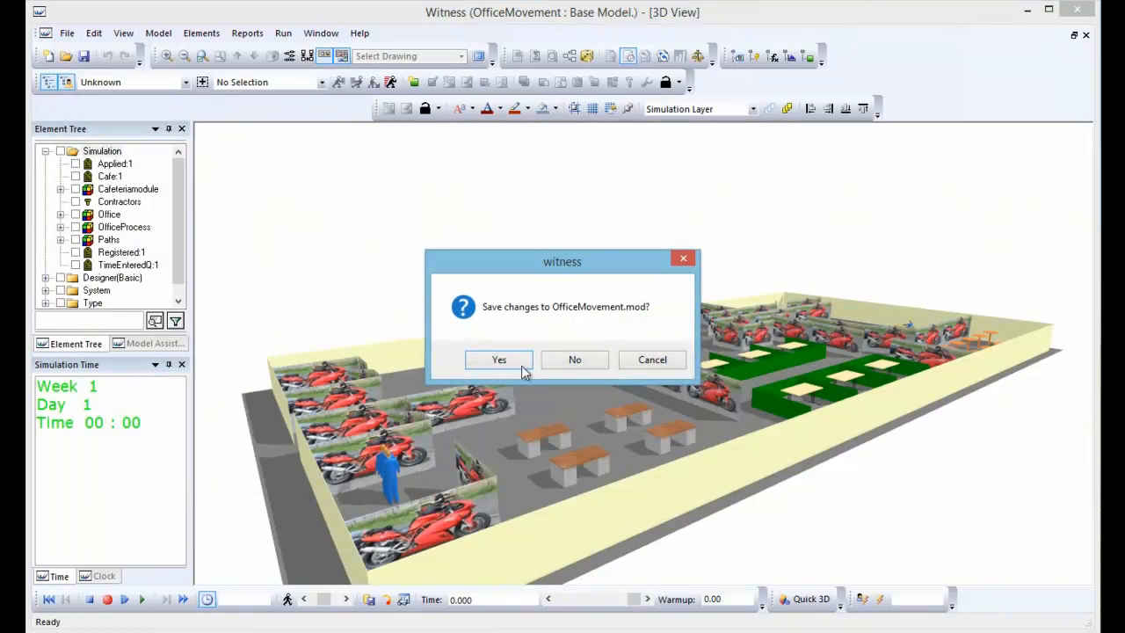
left_click(580, 360)
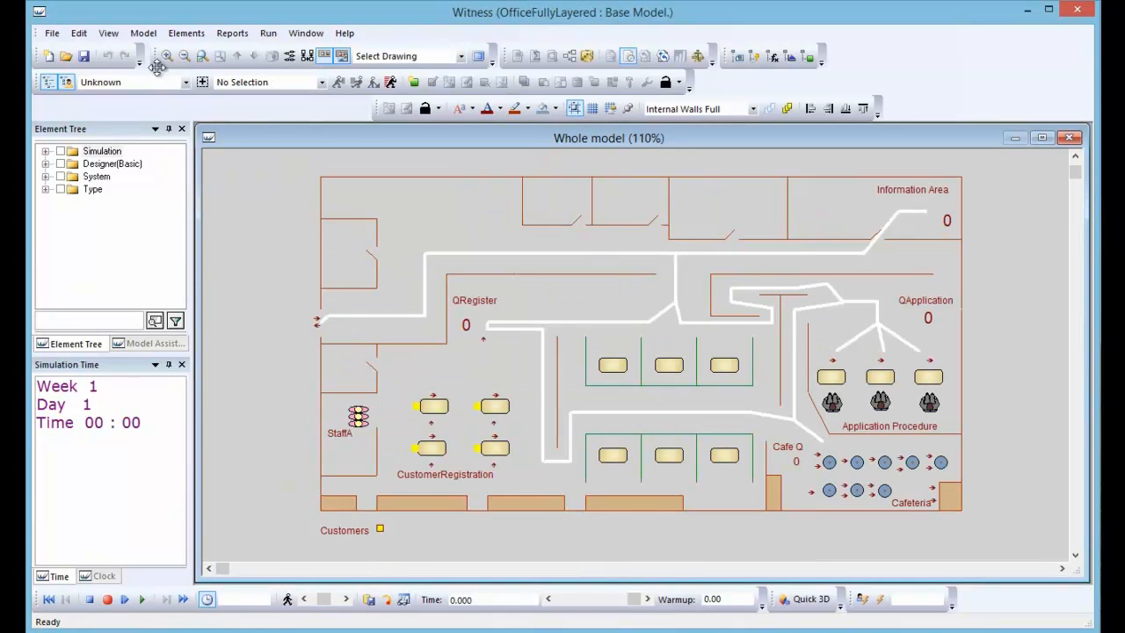
left_click(800, 598)
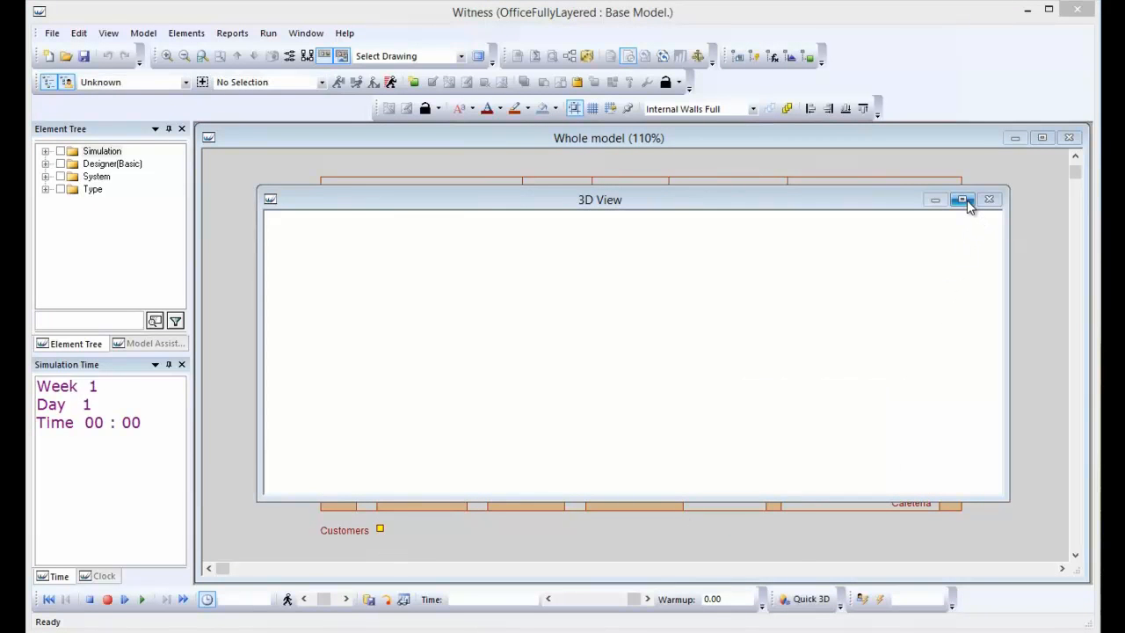
left_click(964, 200)
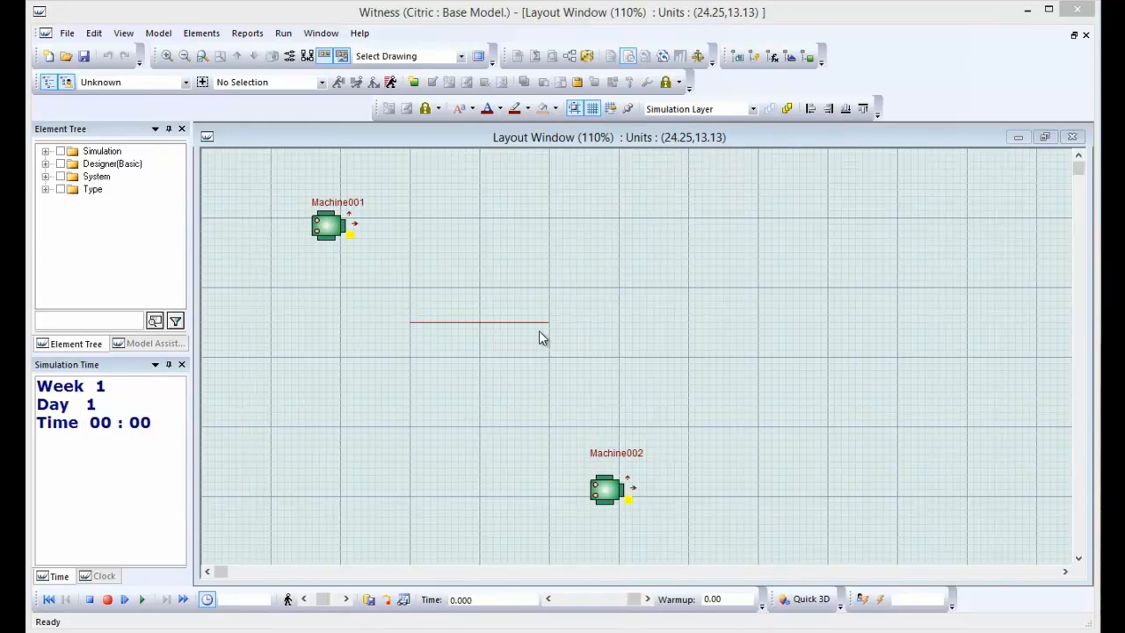
Examine the VR y offsets, extrusion sizes and materials of the Citric model's layers, including Layer 4's extrusion height.
left_click(123, 33)
left_click(217, 121)
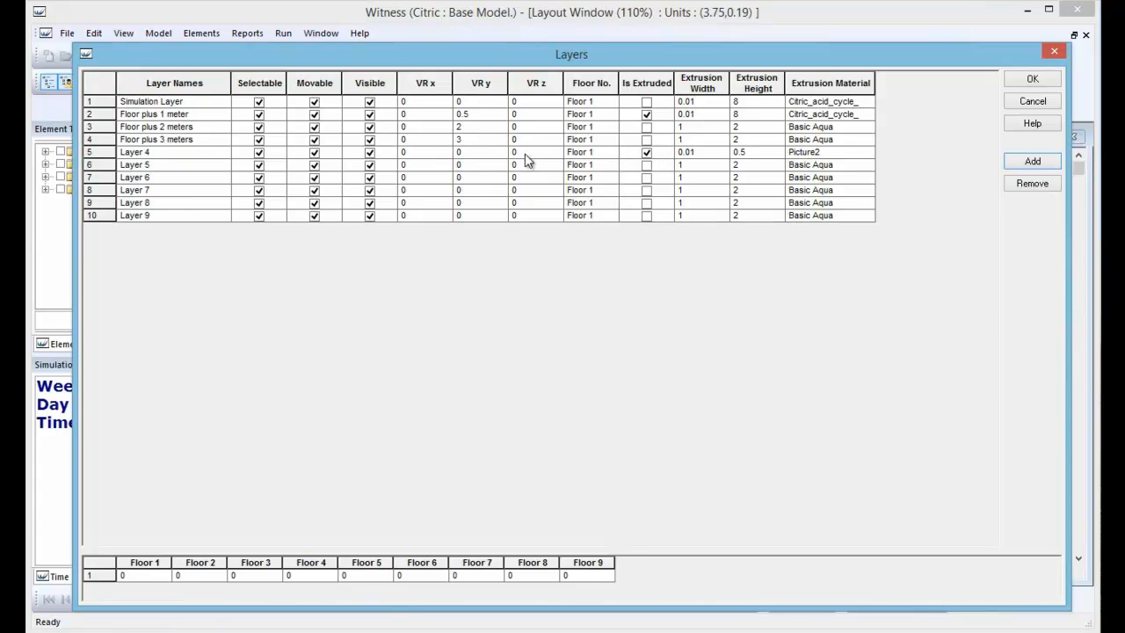
left_click(750, 154)
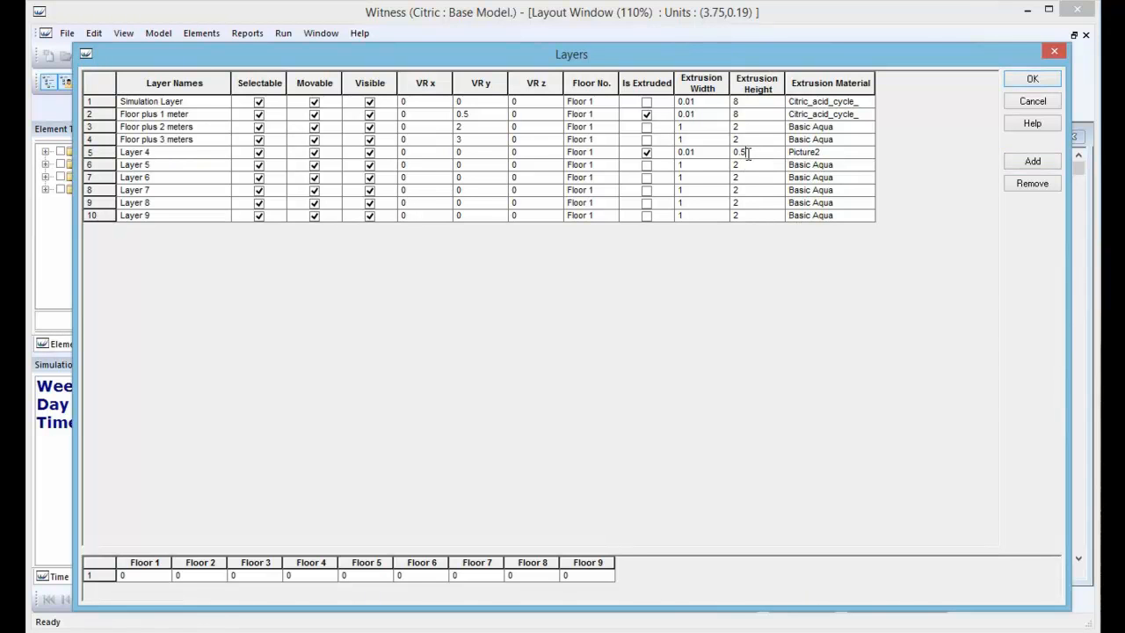
left_click(1035, 79)
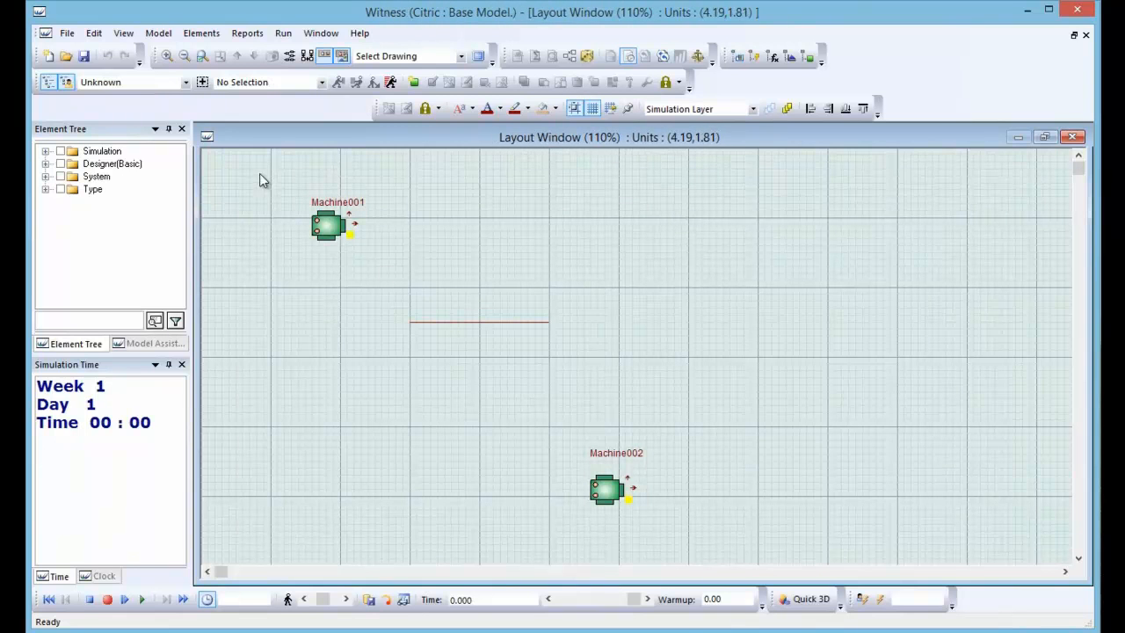
Build the Quick 3D view of the Citric model and examine the citric acid cycle picture on the extruded wall up close.
left_click(808, 606)
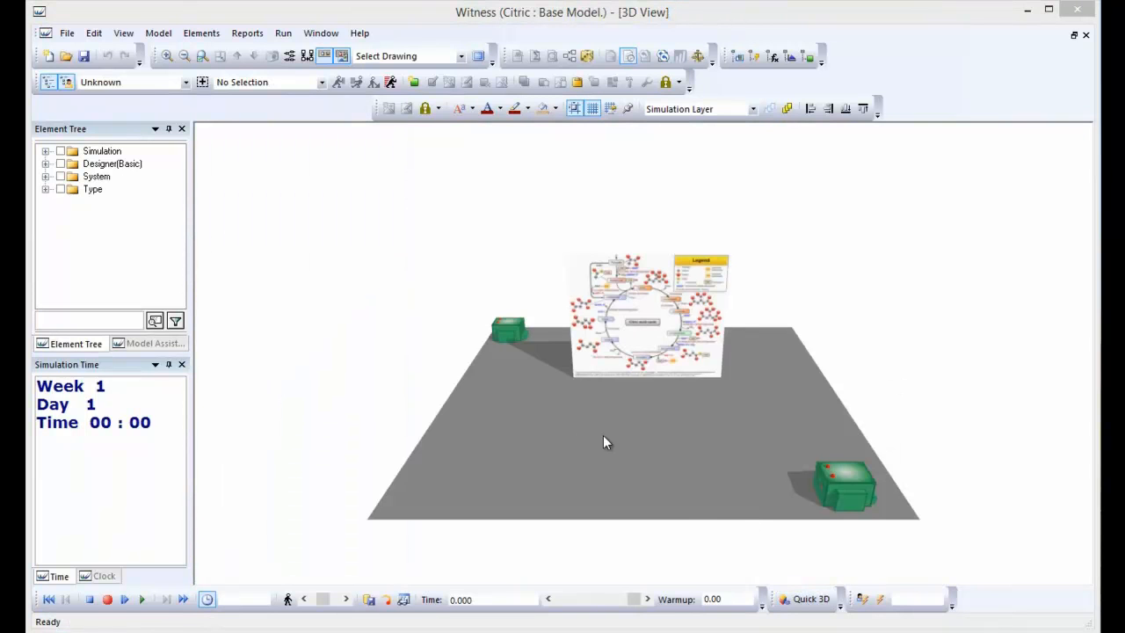
left_click_drag(601, 332, 671, 431)
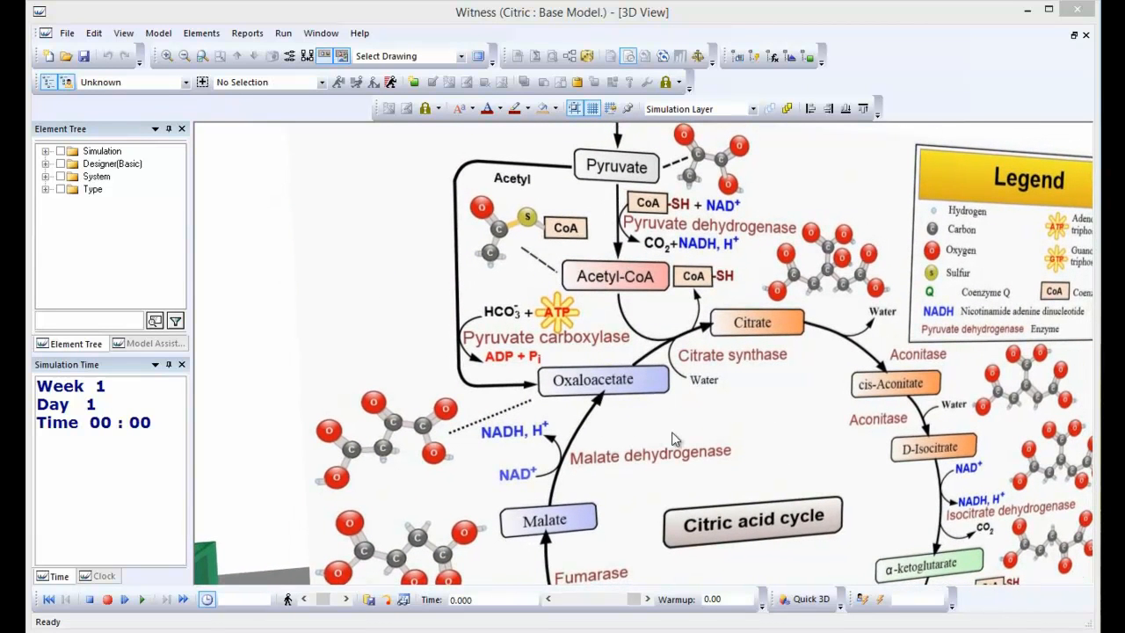